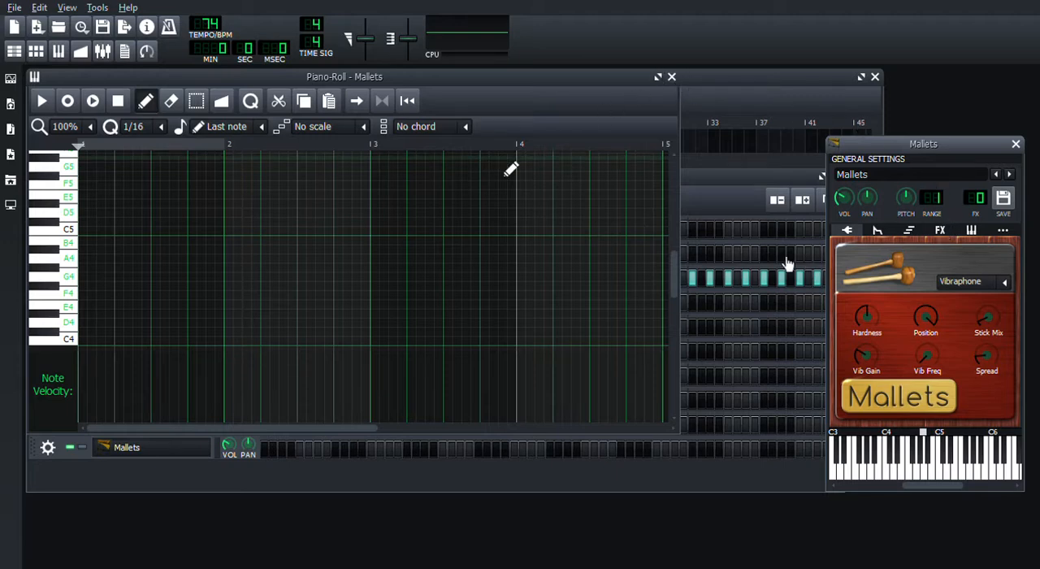
- Raise the Mallets instrument's volume slightly, auditioning a note before and after the change
key("e")
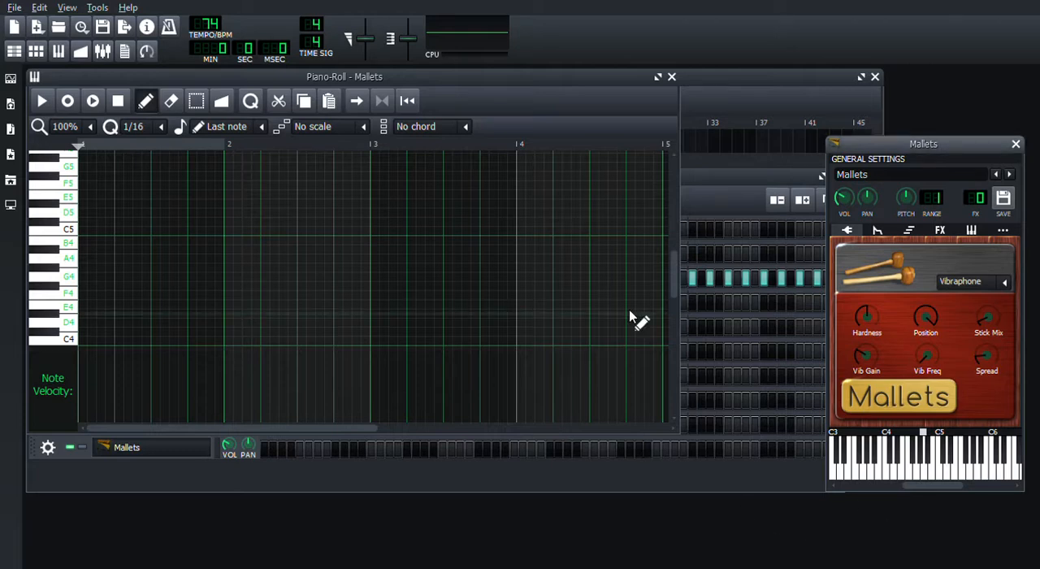
left_click(528, 79)
key("e")
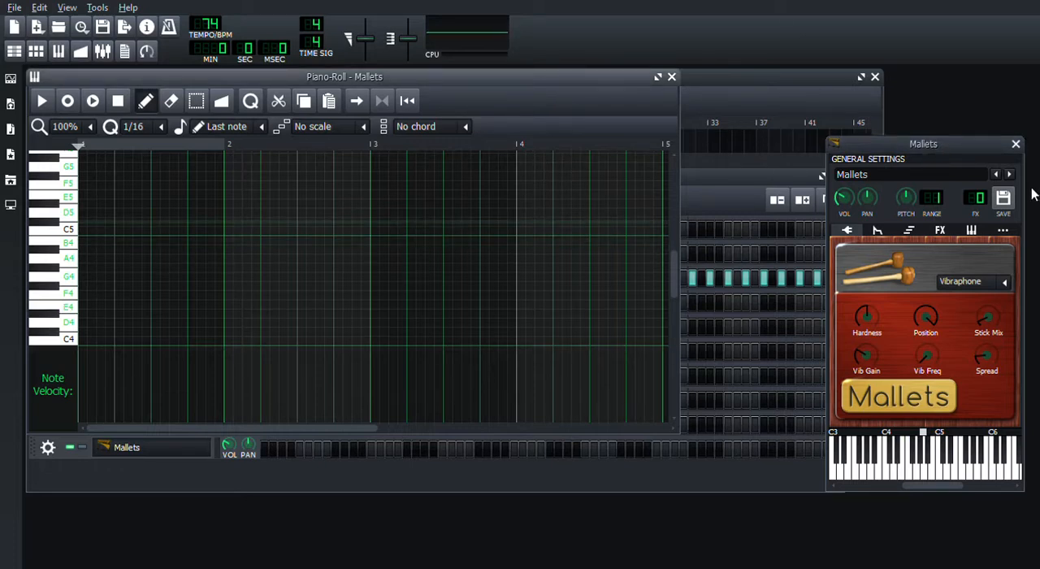
left_click_drag(845, 202, 845, 195)
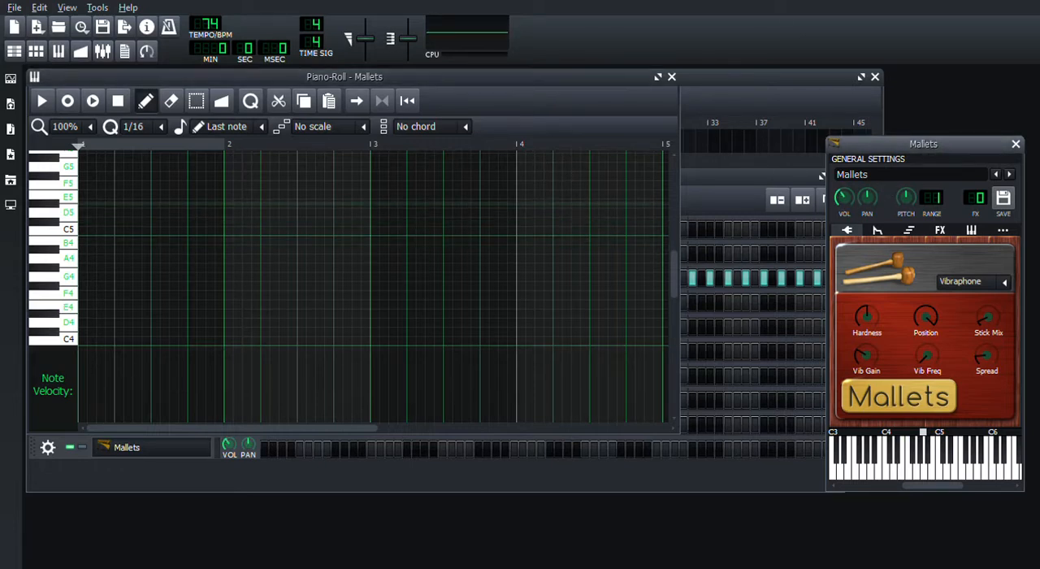
key("e")
- Add the Calf Reverb LADSPA effect to Mallets, reduce its room size, audition a note and close the effect's controls
left_click(939, 230)
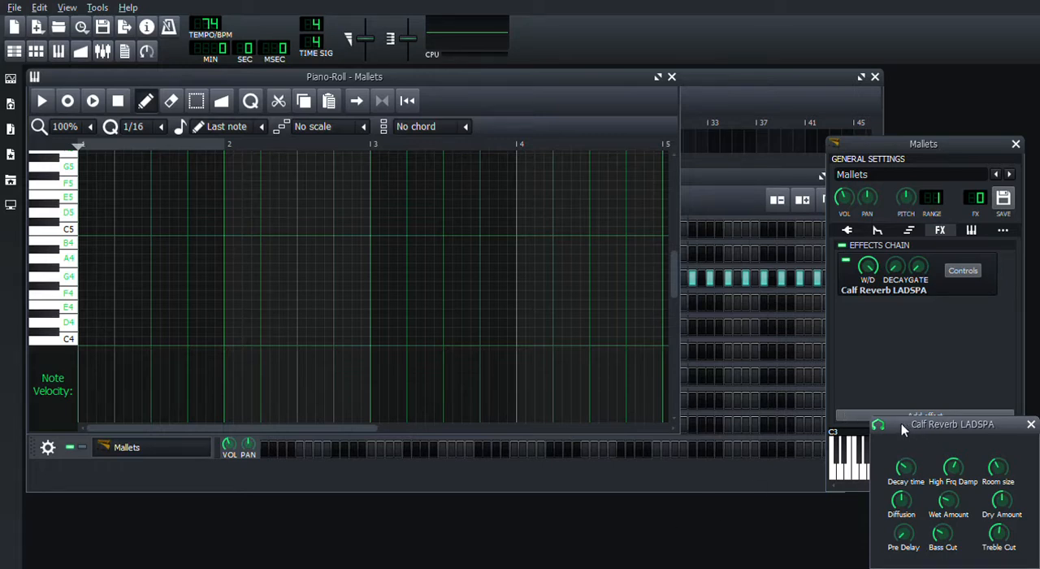
left_click_drag(902, 424, 877, 369)
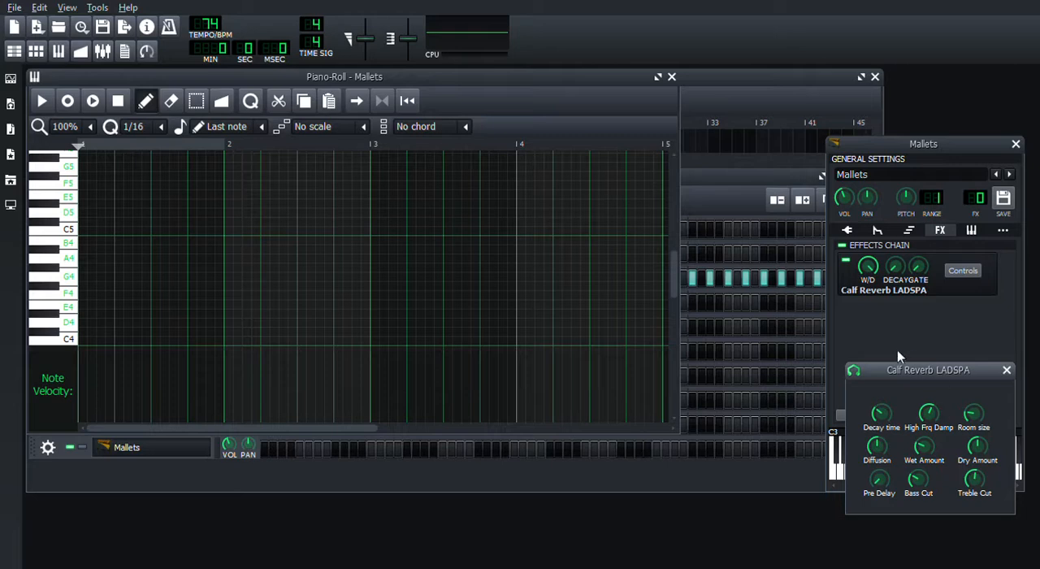
key("e")
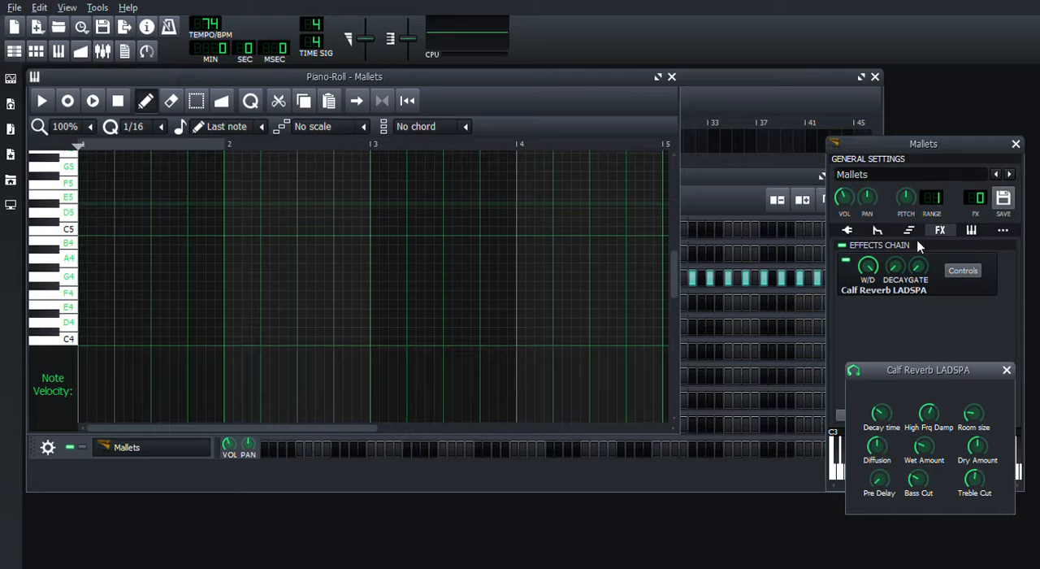
left_click(1007, 371)
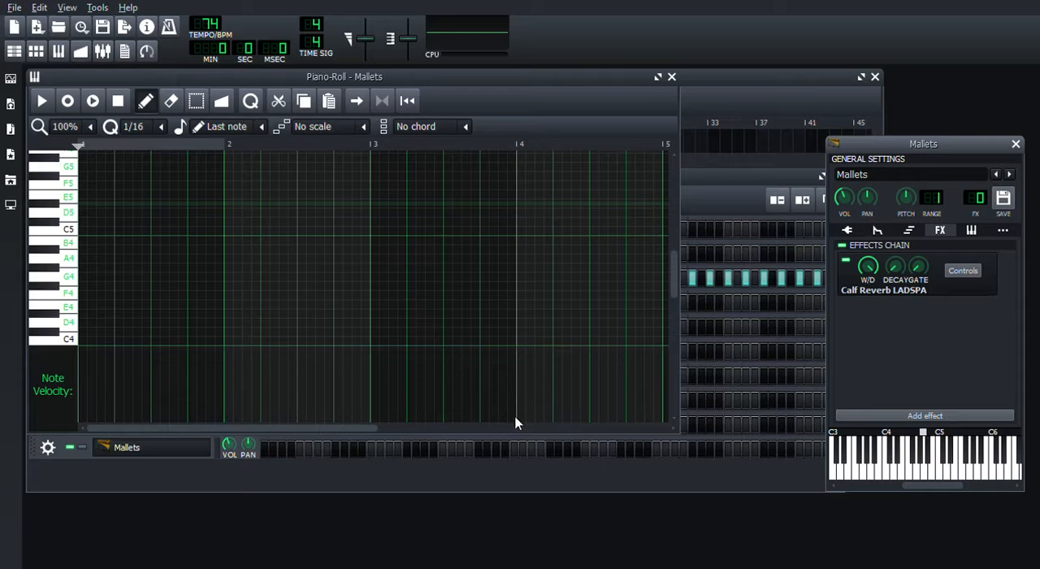
- Add the C* Compress effect to Mallets after the reverb, and close the effect's controls and the instrument window
left_click(642, 532)
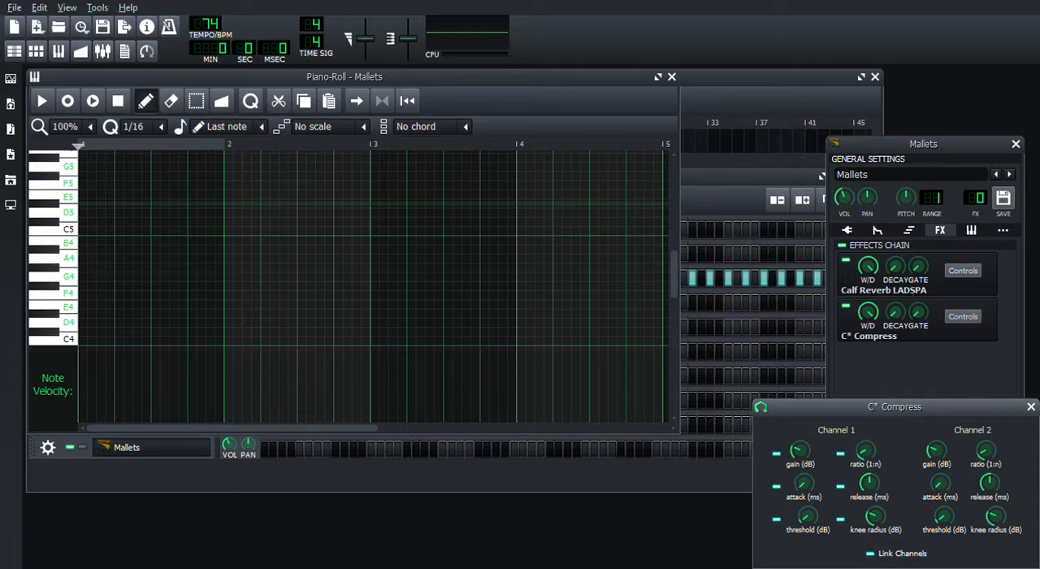
left_click(1030, 407)
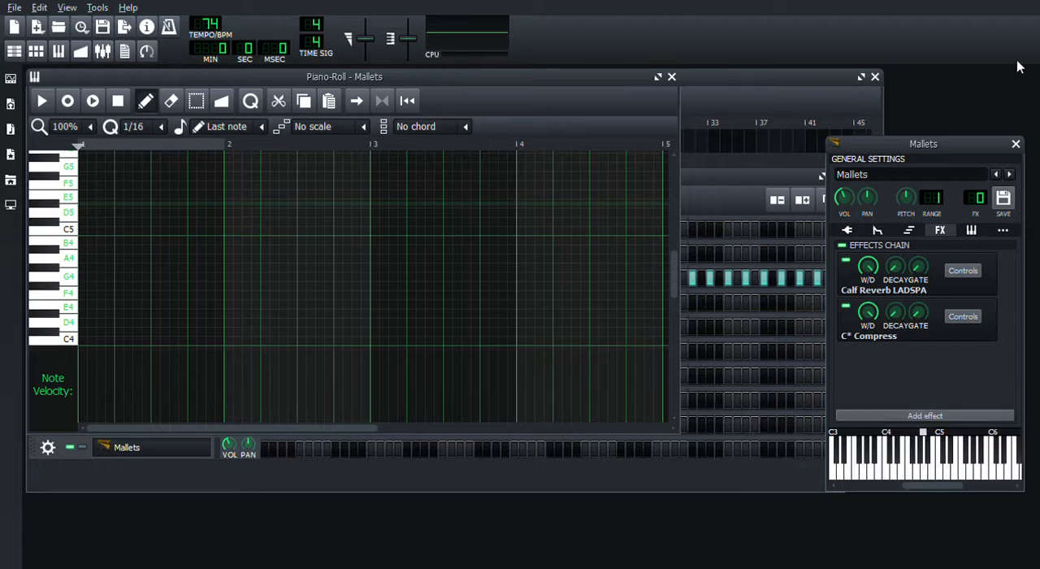
left_click(1016, 145)
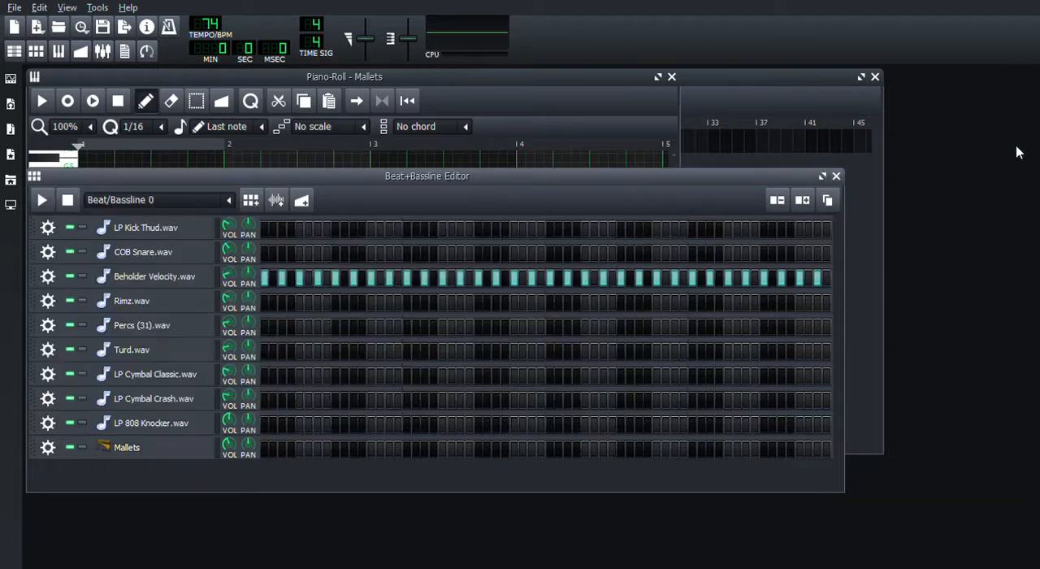
- Bring the Mallets piano roll forward, audition a note and set the tempo to 73 BPM
left_click(546, 75)
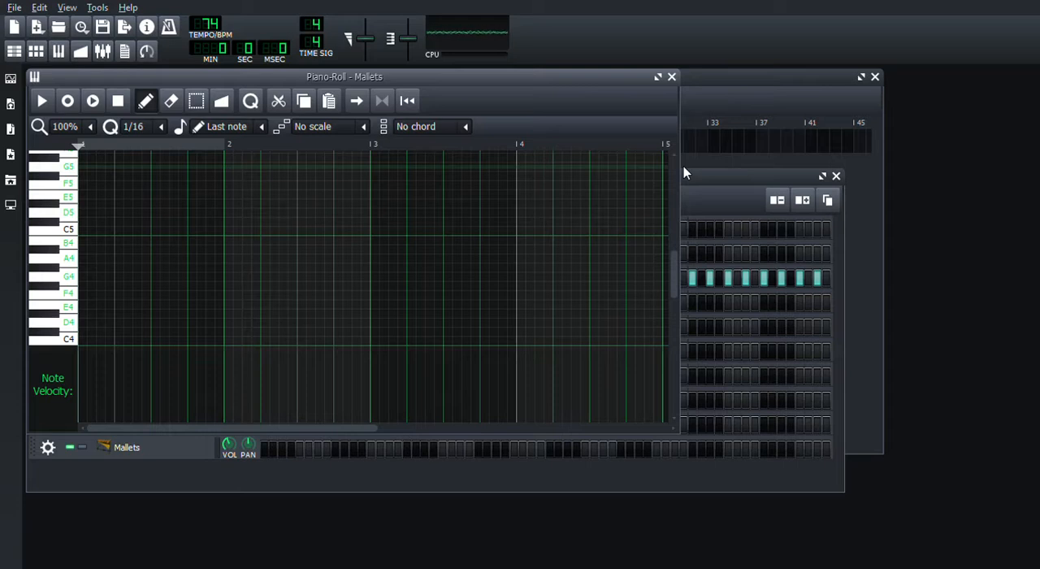
key("u")
key("u")
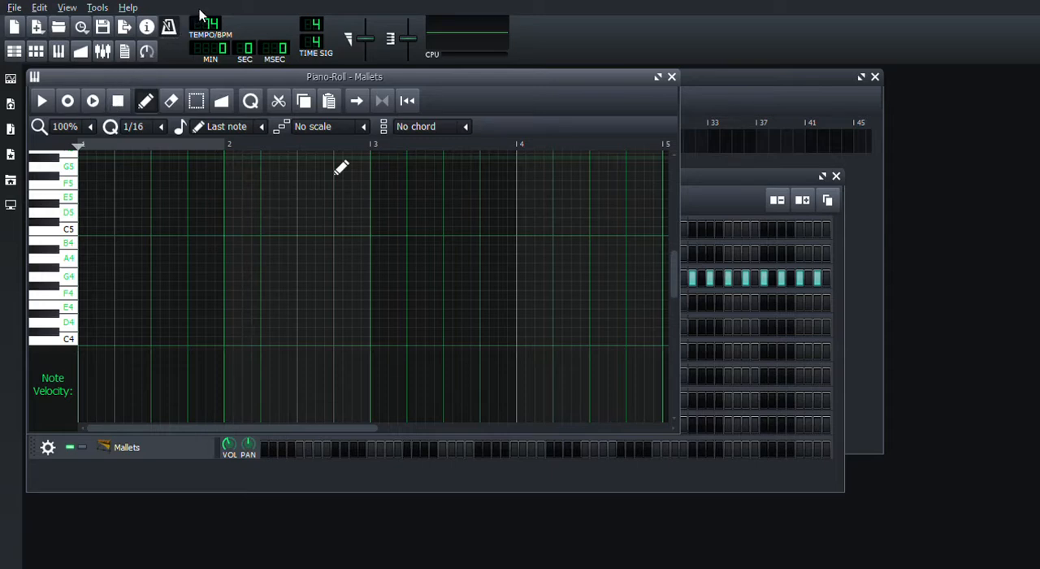
left_click_drag(212, 28, 212, 26)
- Record a four-bar Mallets melody using the notes D3, A4, C3 and G3, and stop the recording
left_click(72, 102)
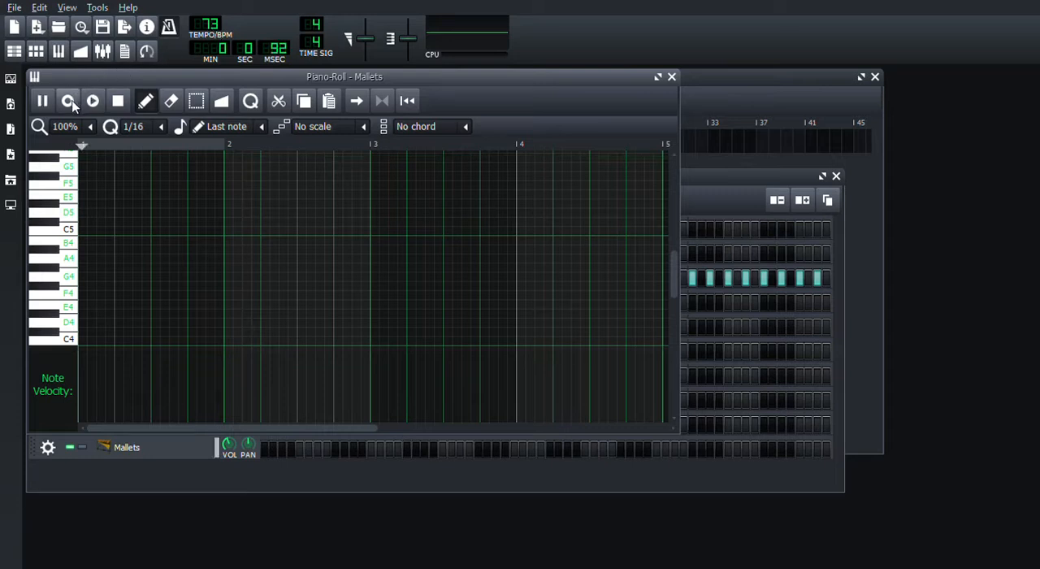
key("y")
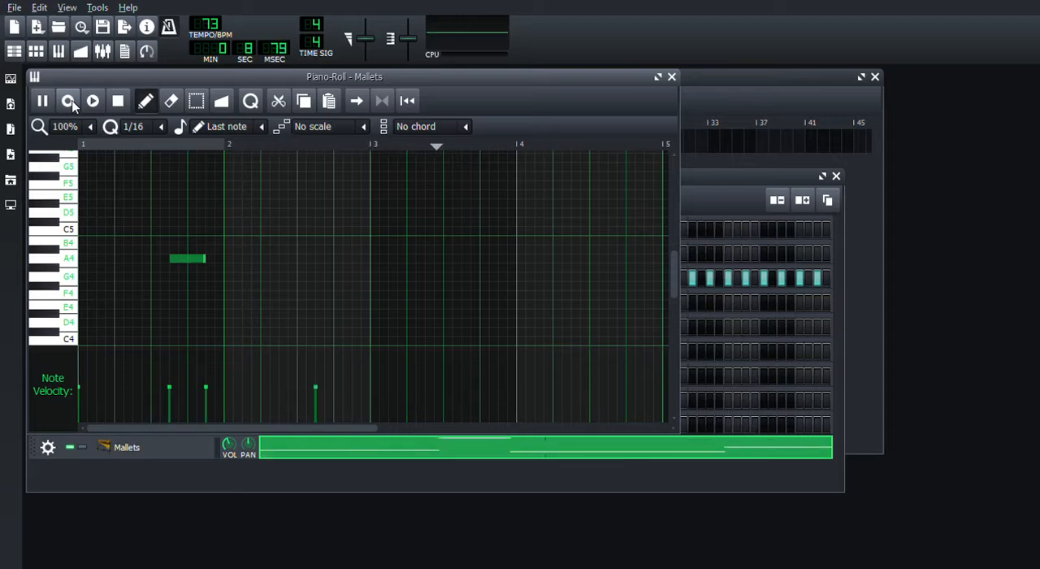
key("y")
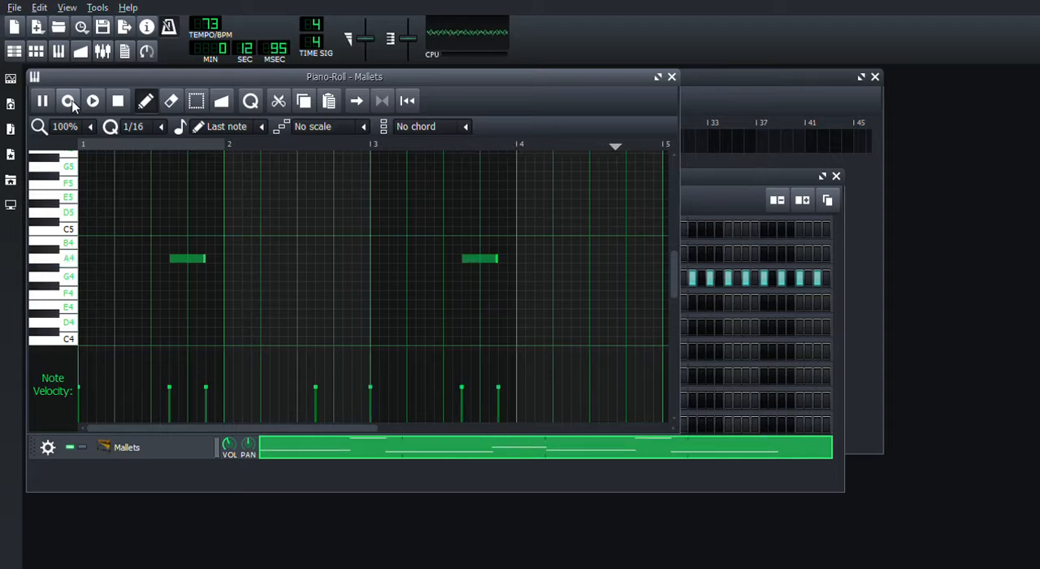
left_click(118, 100)
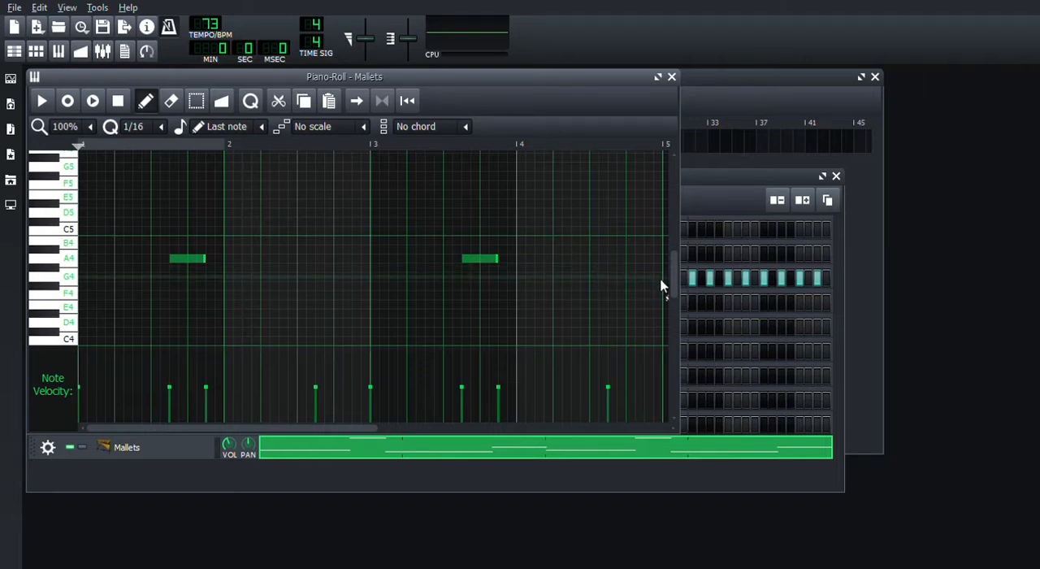
- Enlarge the piano roll to fit all recorded Mallets notes, play the melody back and close the editor
left_click_drag(674, 284, 682, 303)
left_click_drag(679, 433, 724, 478)
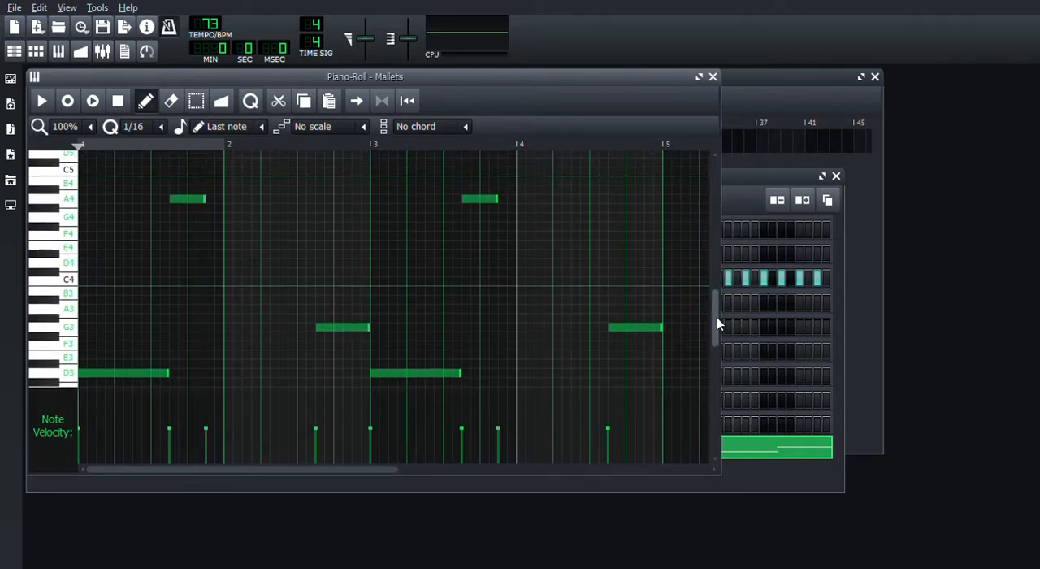
left_click_drag(717, 316, 719, 321)
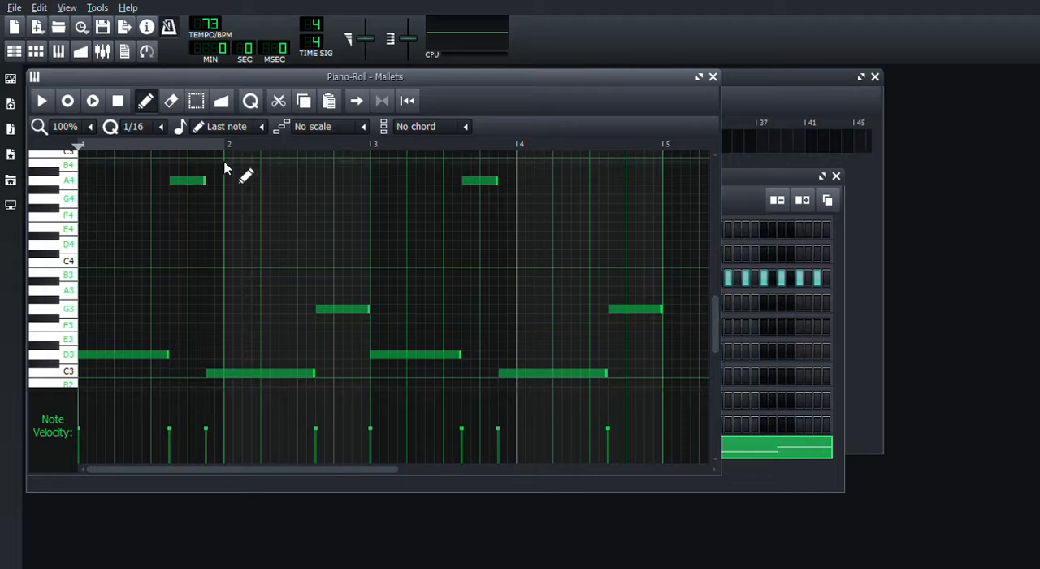
left_click(42, 100)
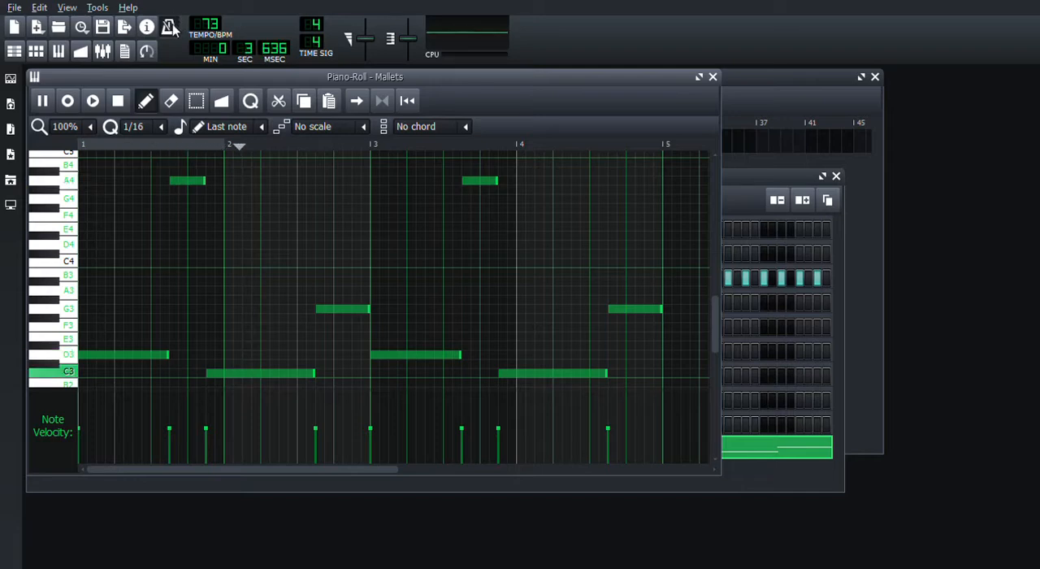
left_click(714, 77)
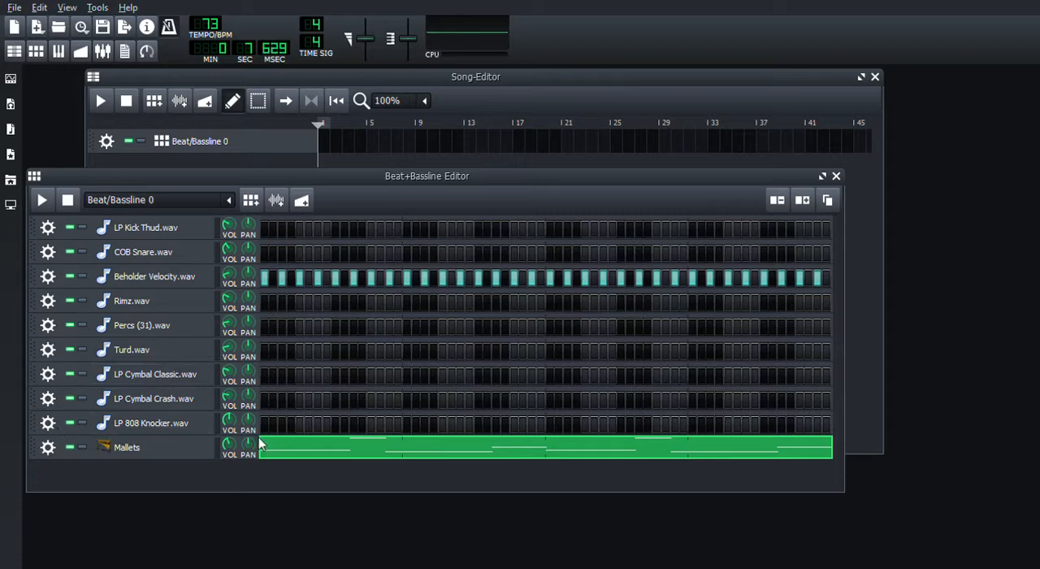
- Add the C* Compress and C* AmpVTS effects to the LP 808 Knocker.wav track's effects chain
left_click_drag(173, 433, 174, 437)
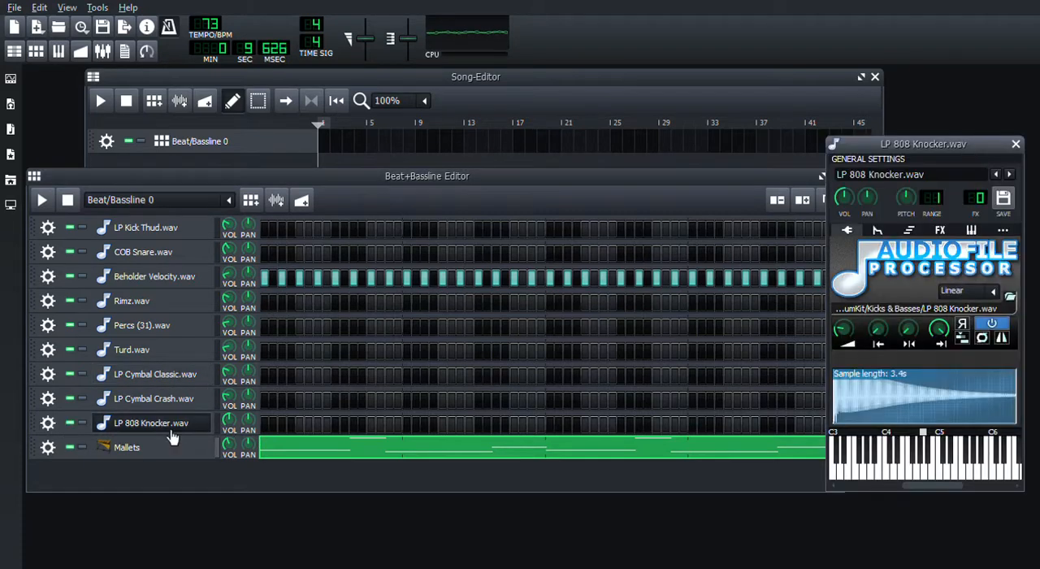
left_click(940, 232)
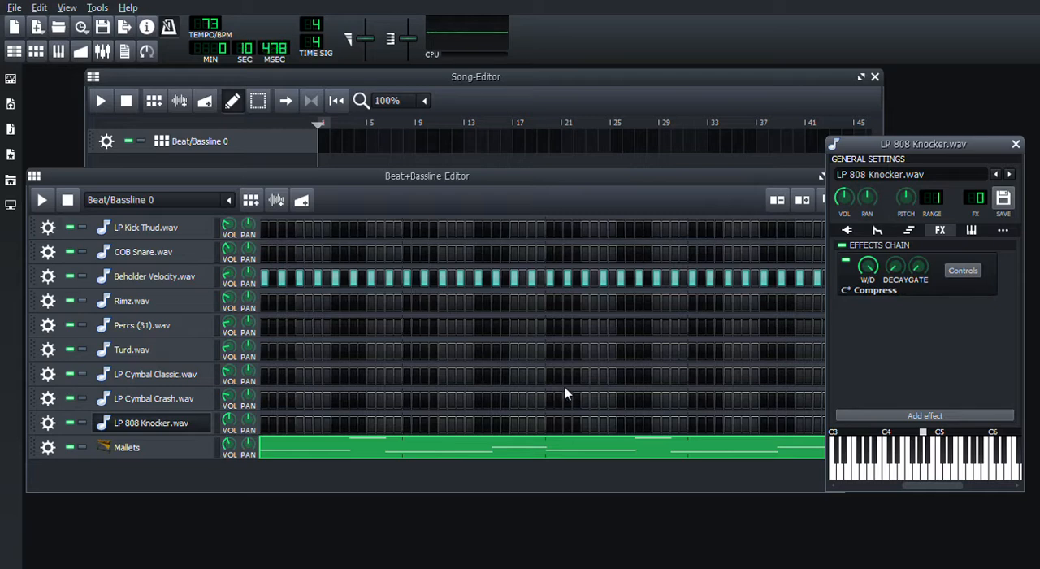
left_click(648, 528)
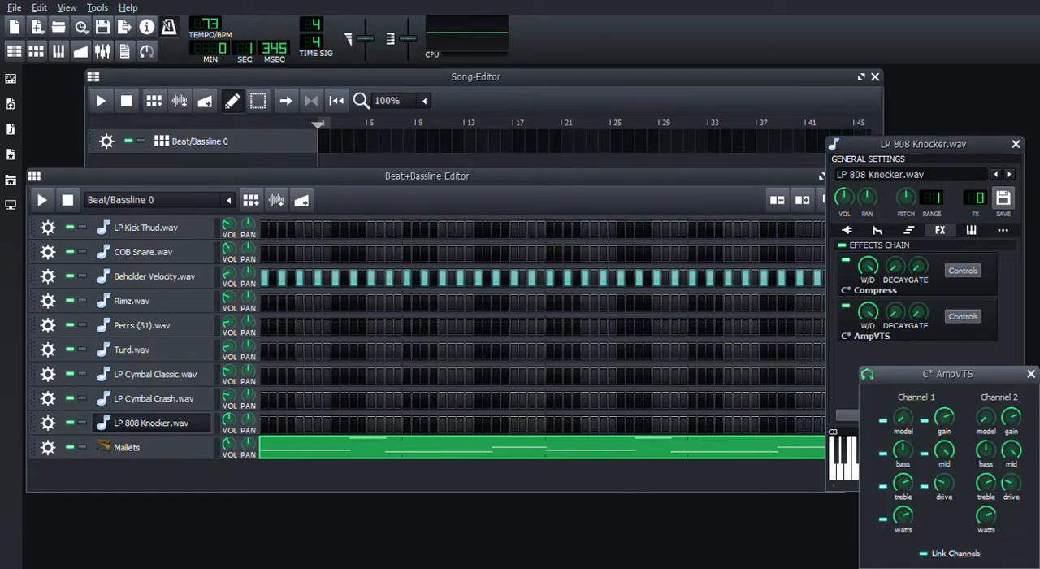
- In C* AmpVTS, raise the drive to maximum, turn up the model, and lower the treble, bass and mid
left_click_drag(946, 489, 947, 439)
left_click_drag(903, 490, 903, 508)
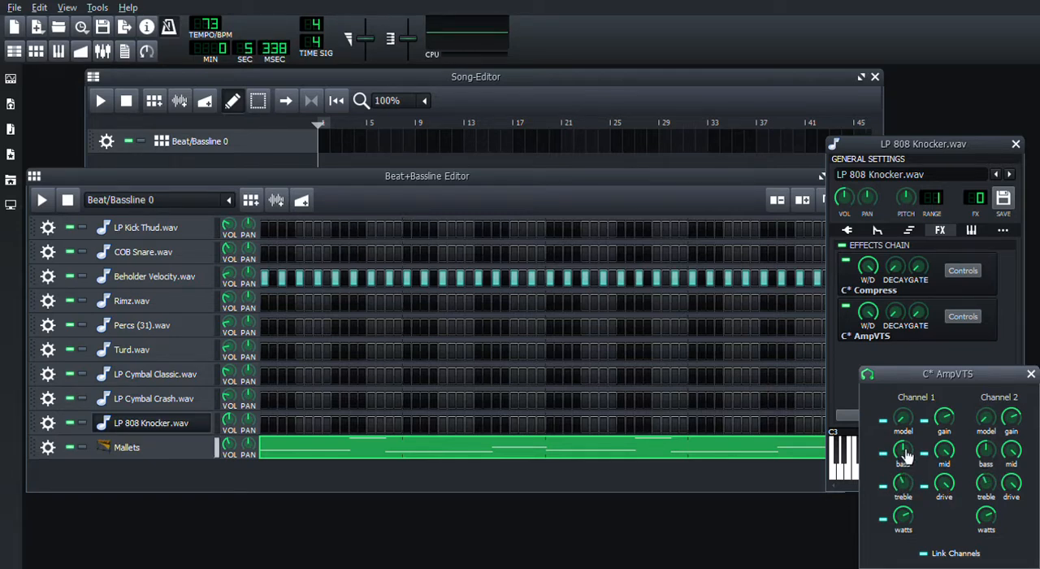
left_click_drag(907, 456, 945, 465)
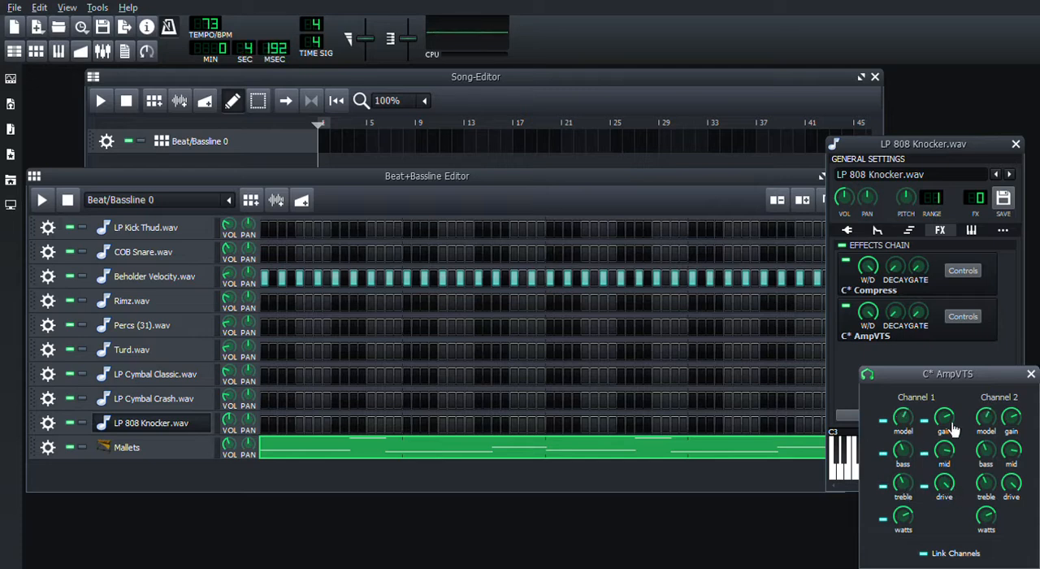
- Move C* AmpVTS above C* Compress in the 808 effects chain, and close the effect and instrument windows
left_click(928, 332)
right_click(928, 331)
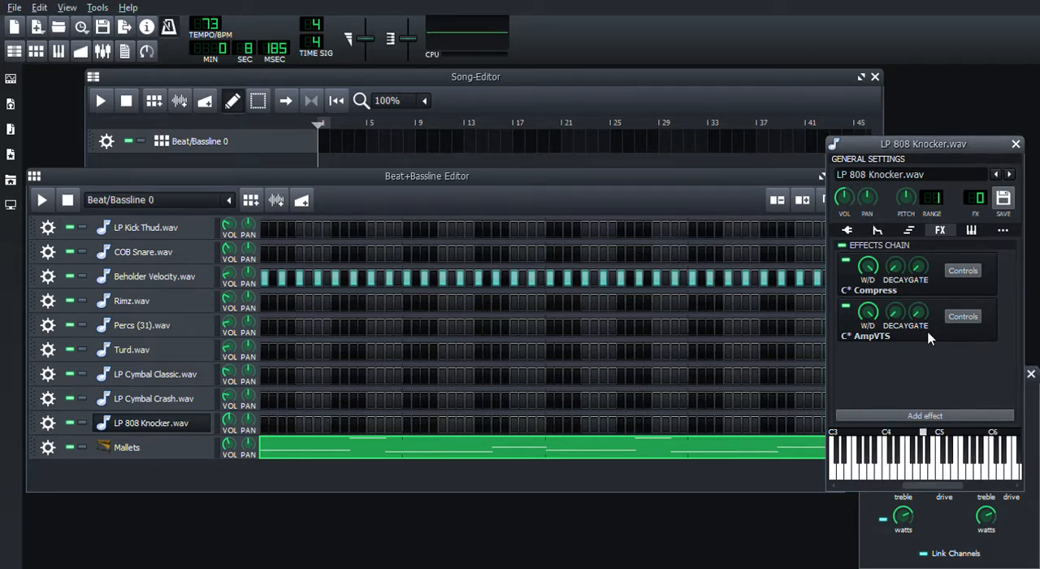
left_click(951, 364)
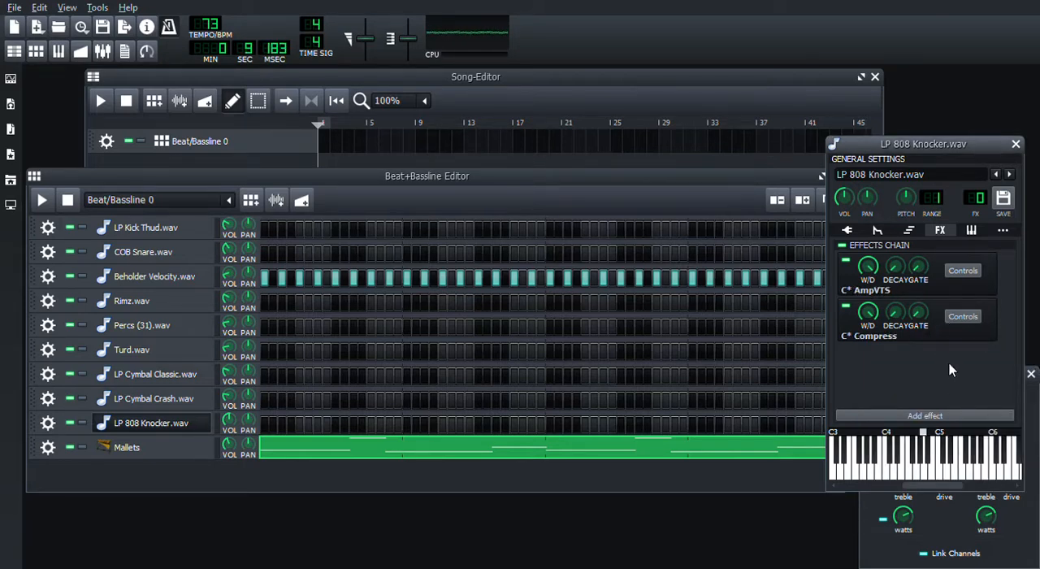
left_click(1031, 375)
left_click(1016, 144)
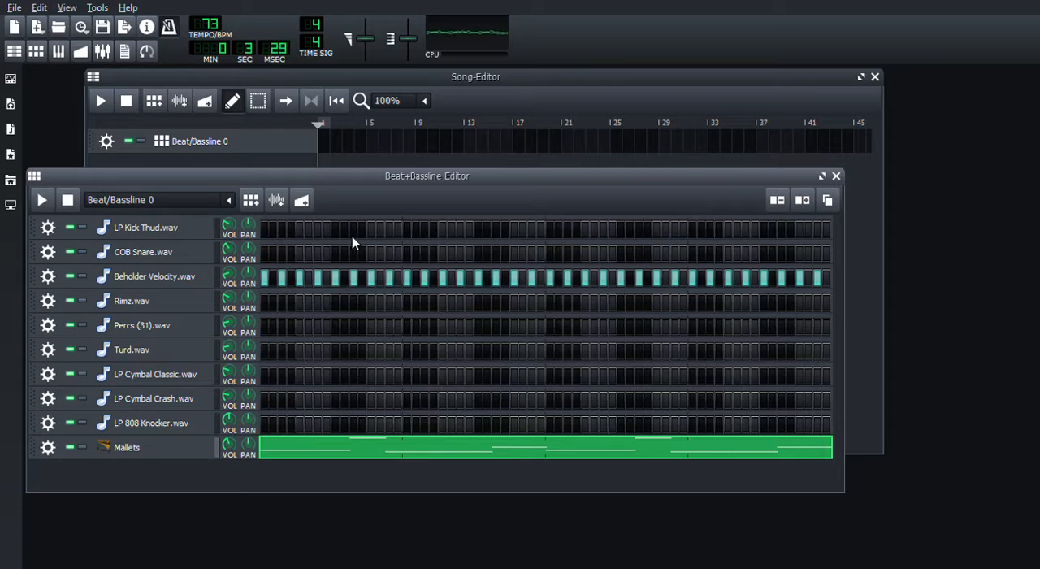
- Open the LP 808 Knocker.wav piano roll and audition bass notes around A4 and B4
key("F7")
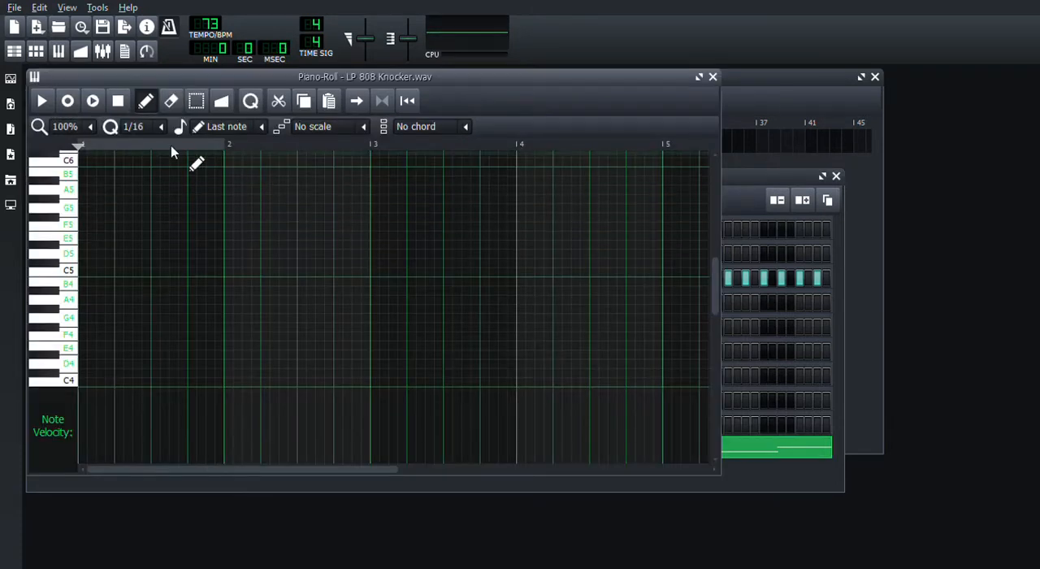
key("y")
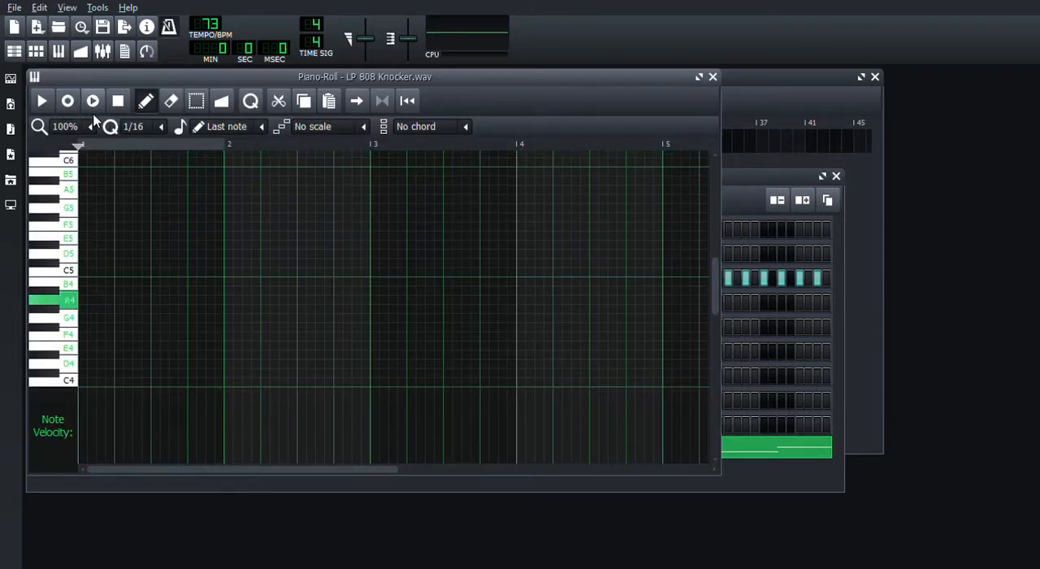
key("u")
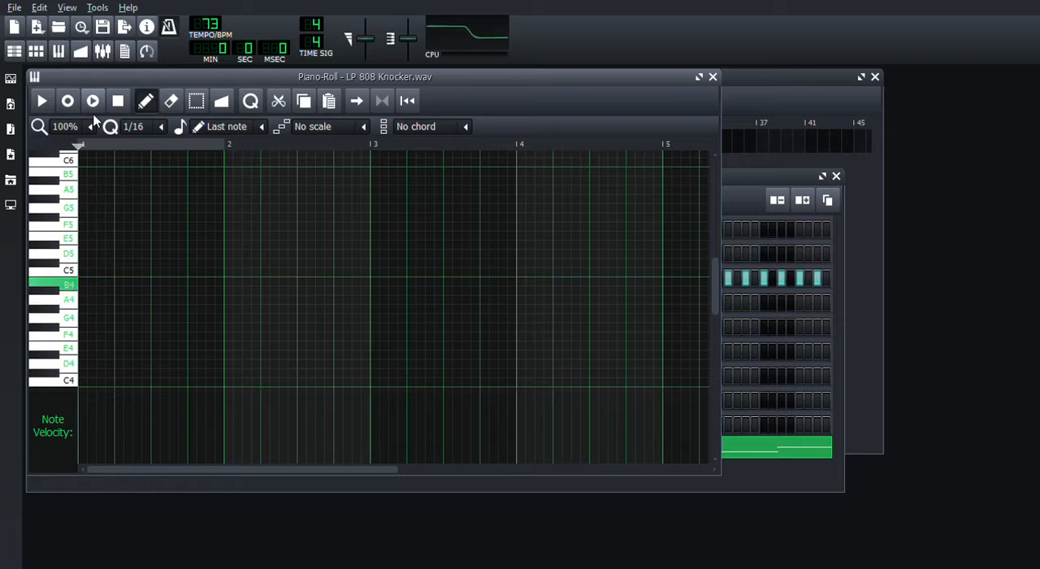
key("t")
key("y")
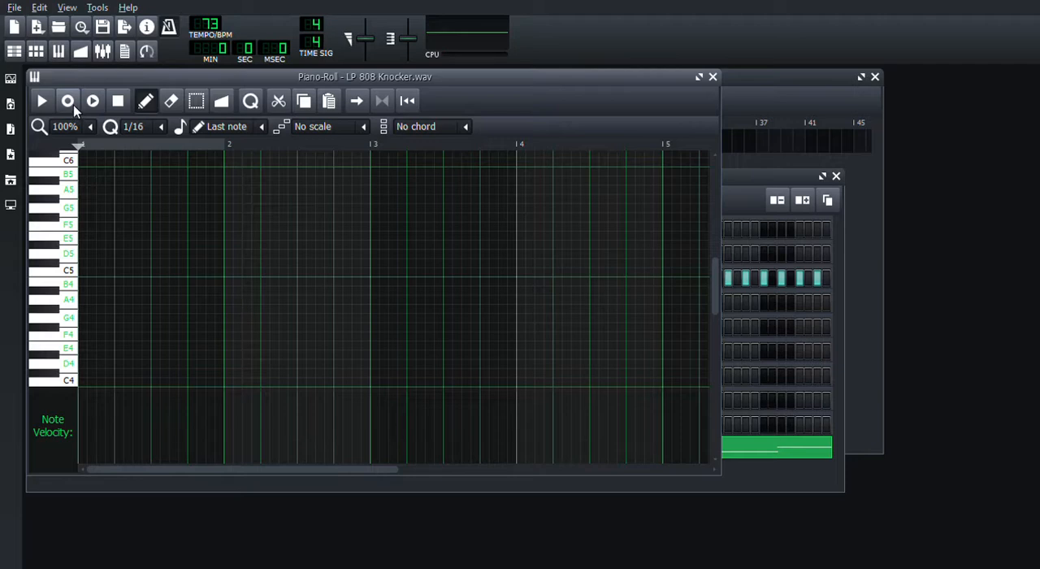
key("u")
key("u")
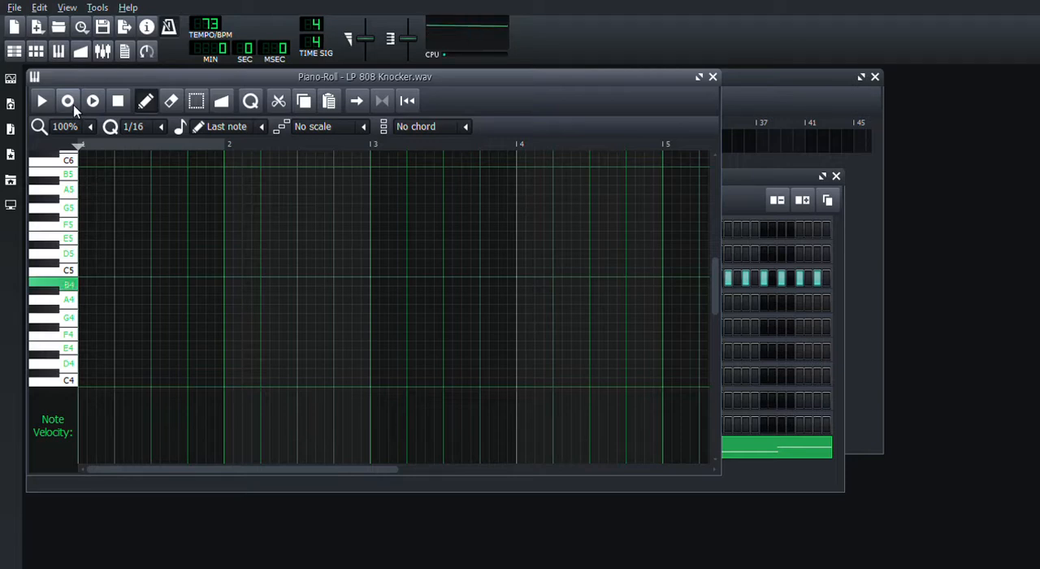
key("u")
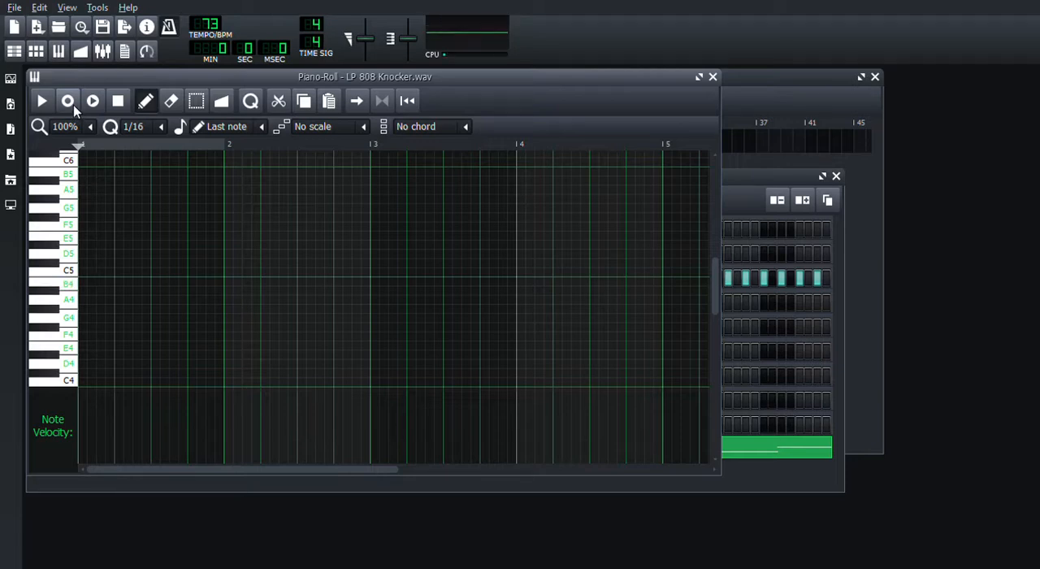
- Record a four-bar 808 bass line of B4, G4, A4 and two short B4 notes, played twice, and stop recording
key("u")
left_click(68, 102)
key("u")
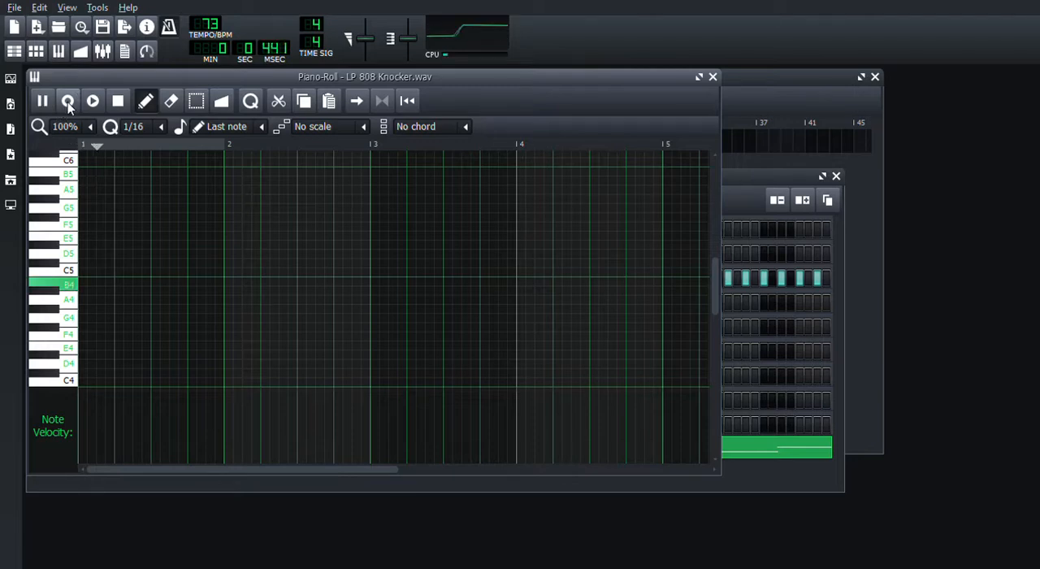
key("t")
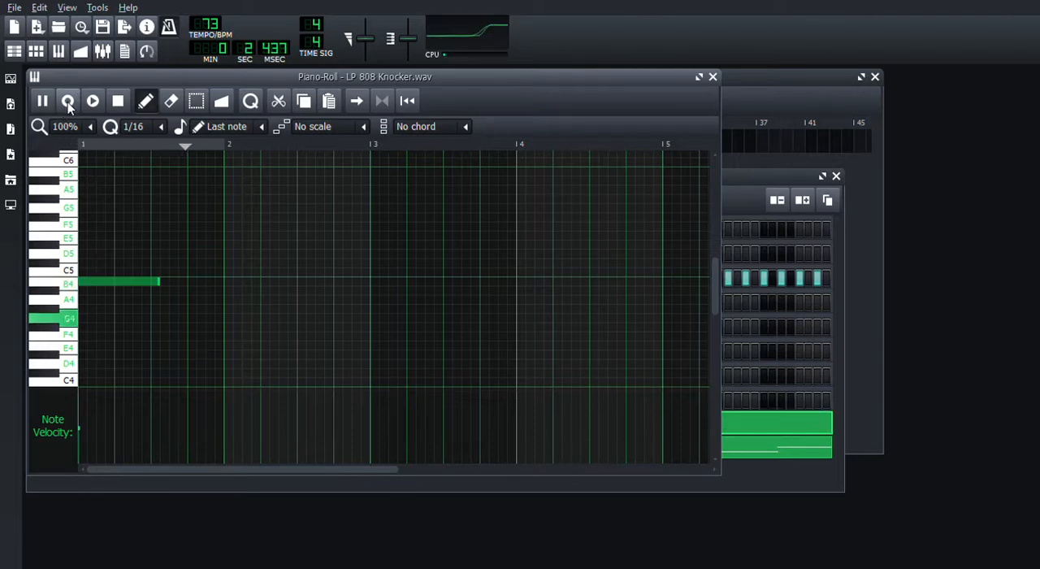
key("y")
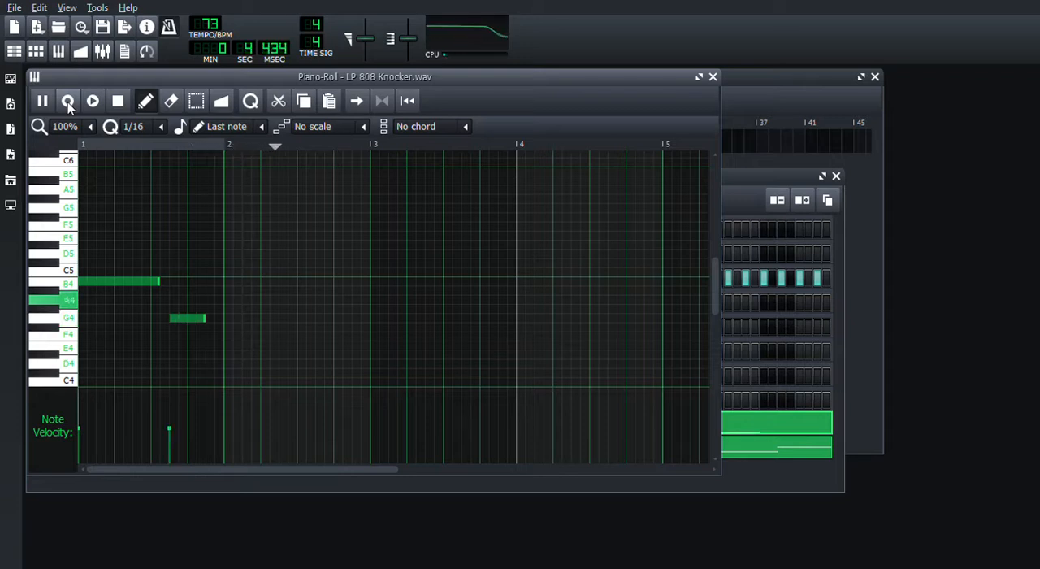
key("u")
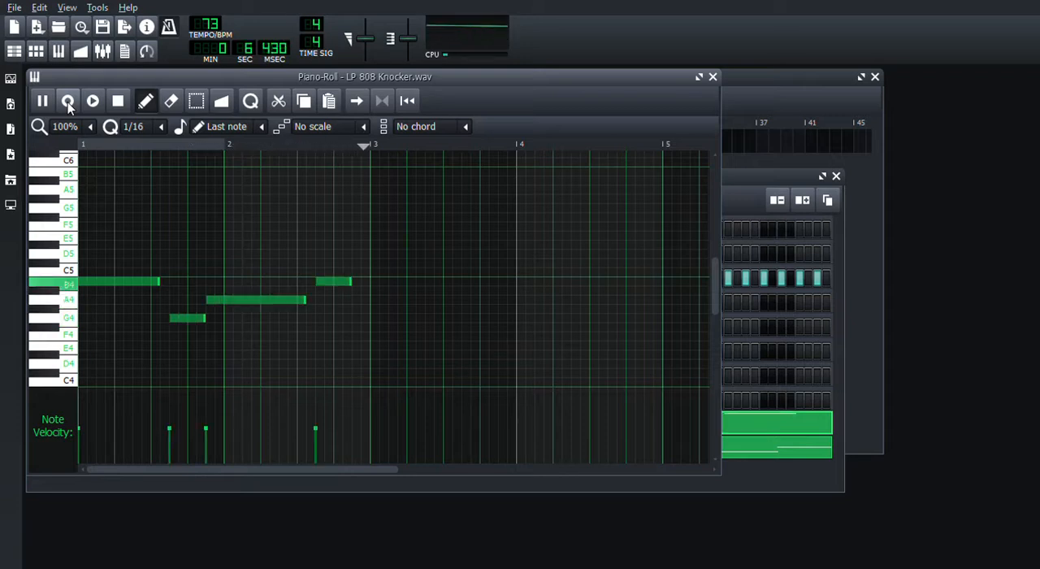
key("u")
key("t")
key("y")
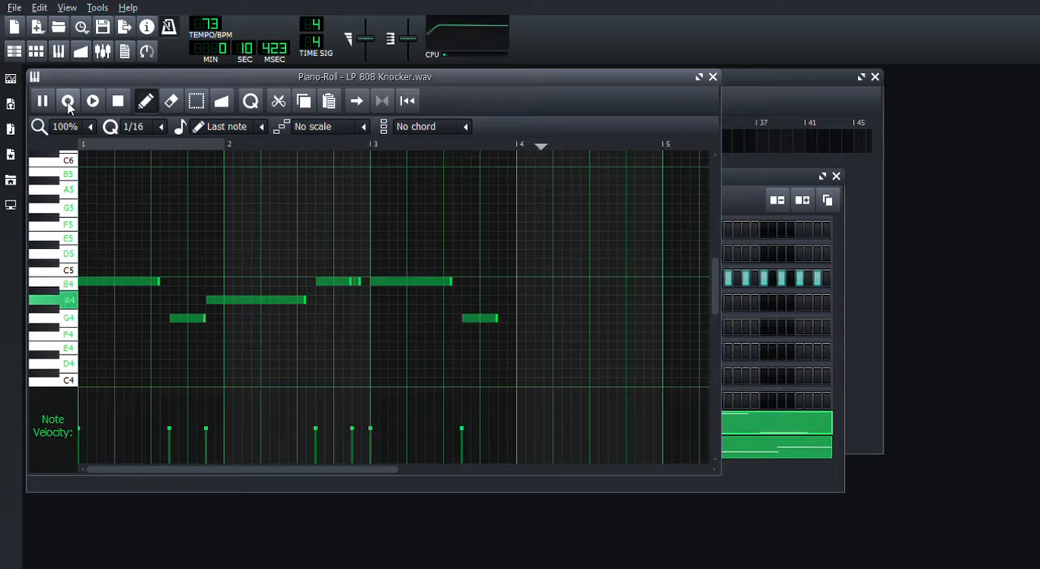
key("u")
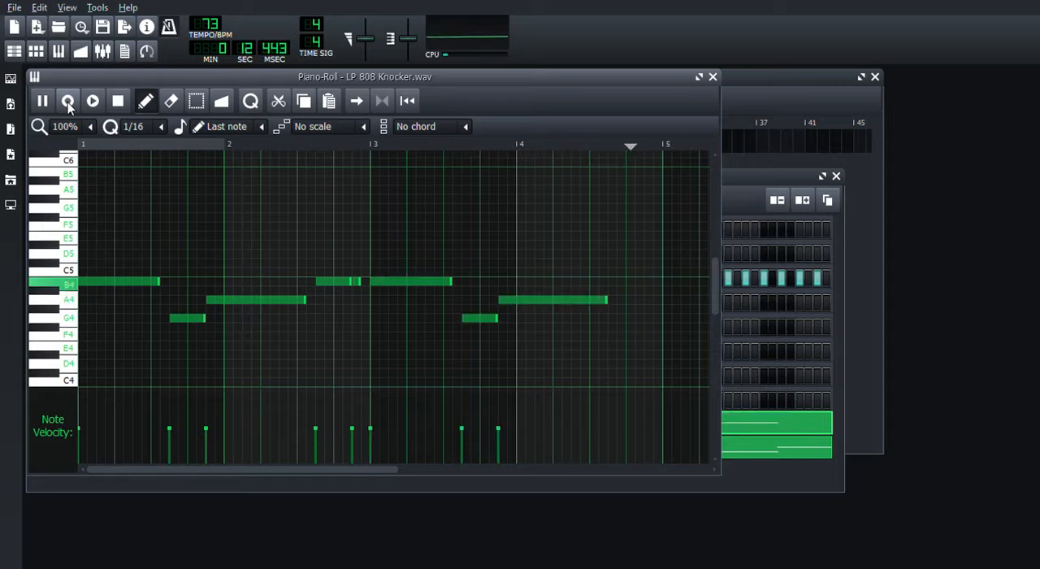
key("u")
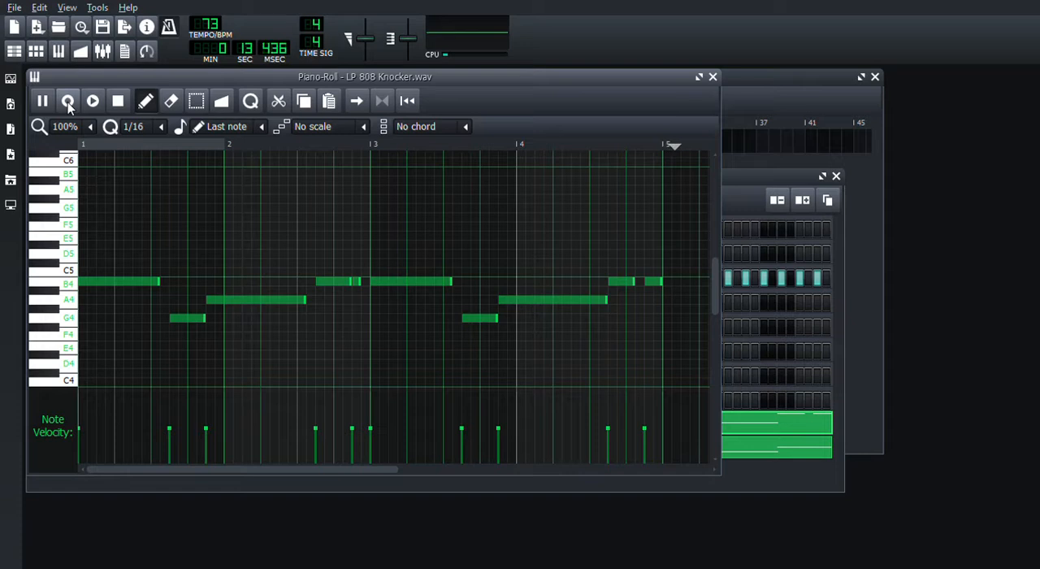
left_click(119, 102)
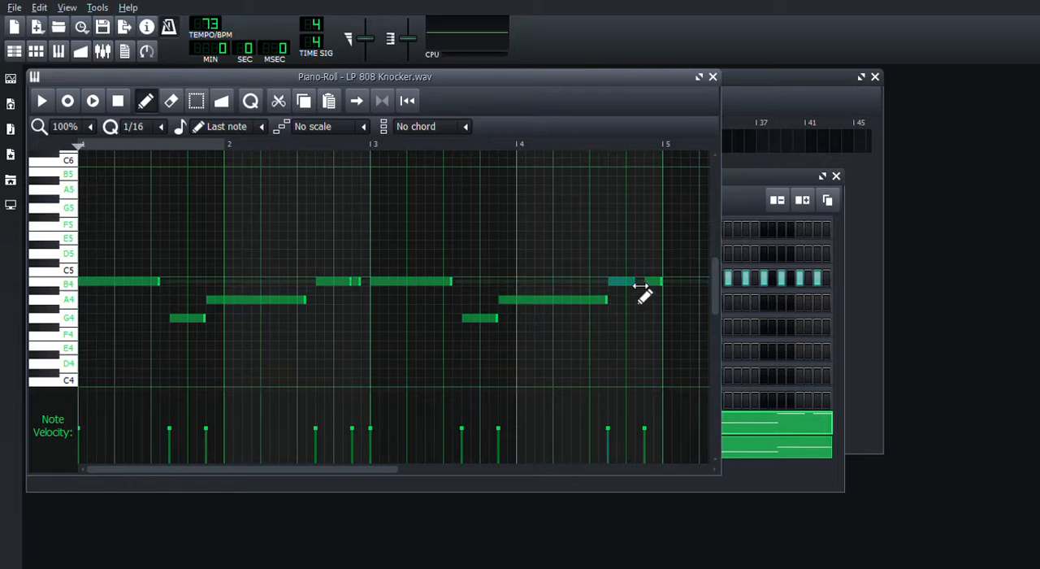
- Lengthen the recorded B4 and A4 bass notes to close the gaps before the following notes, and close the piano roll
left_click_drag(641, 286, 651, 285)
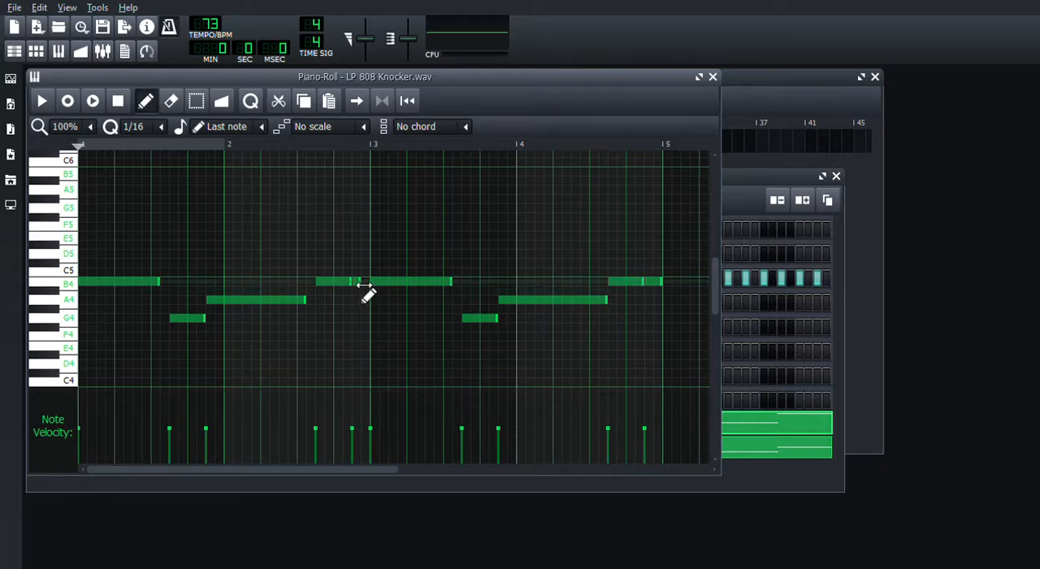
left_click_drag(363, 286, 376, 289)
left_click_drag(309, 303, 323, 303)
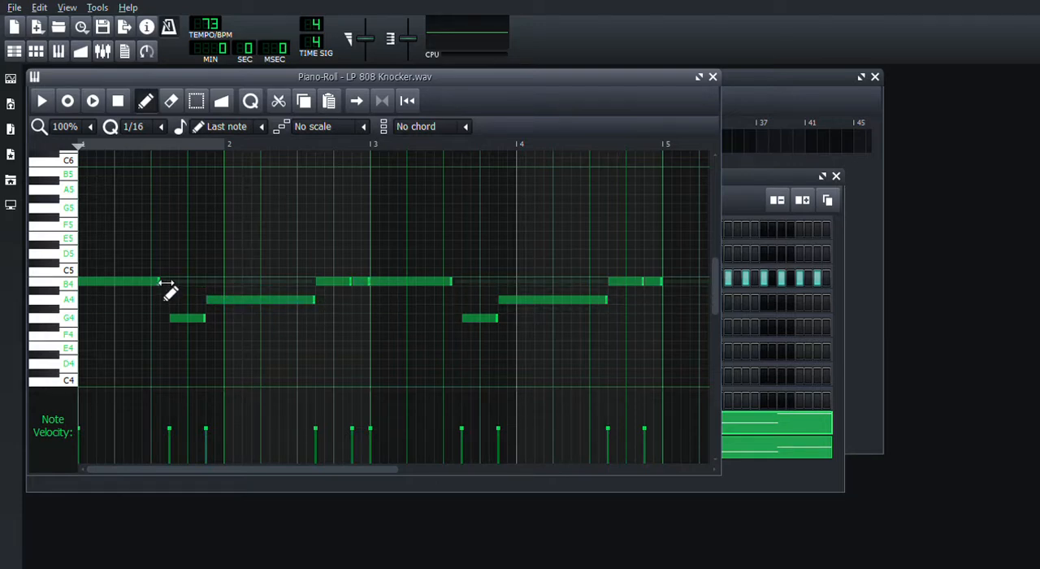
left_click_drag(169, 290, 178, 289)
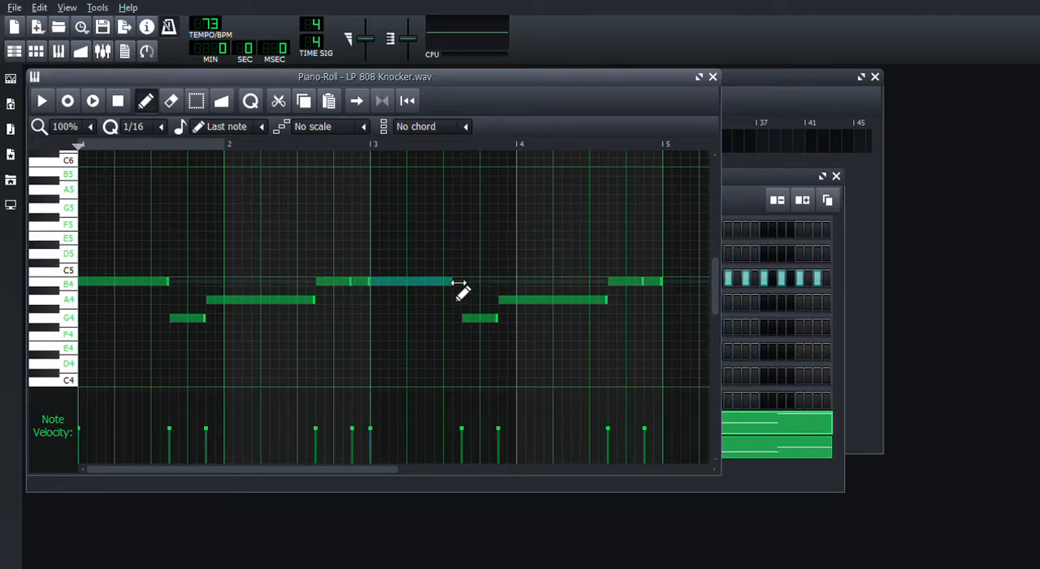
left_click_drag(459, 285, 466, 286)
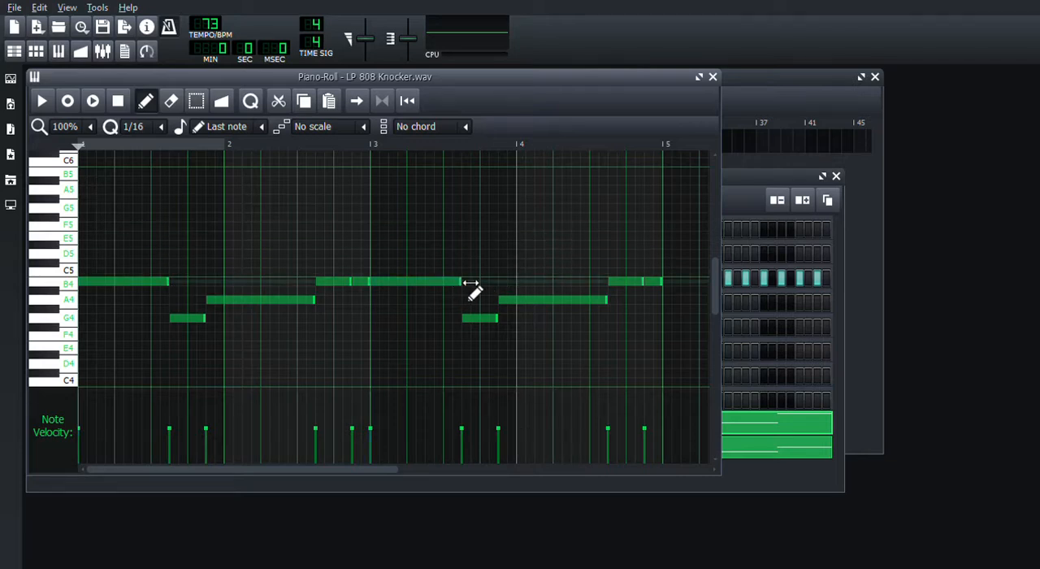
left_click(714, 79)
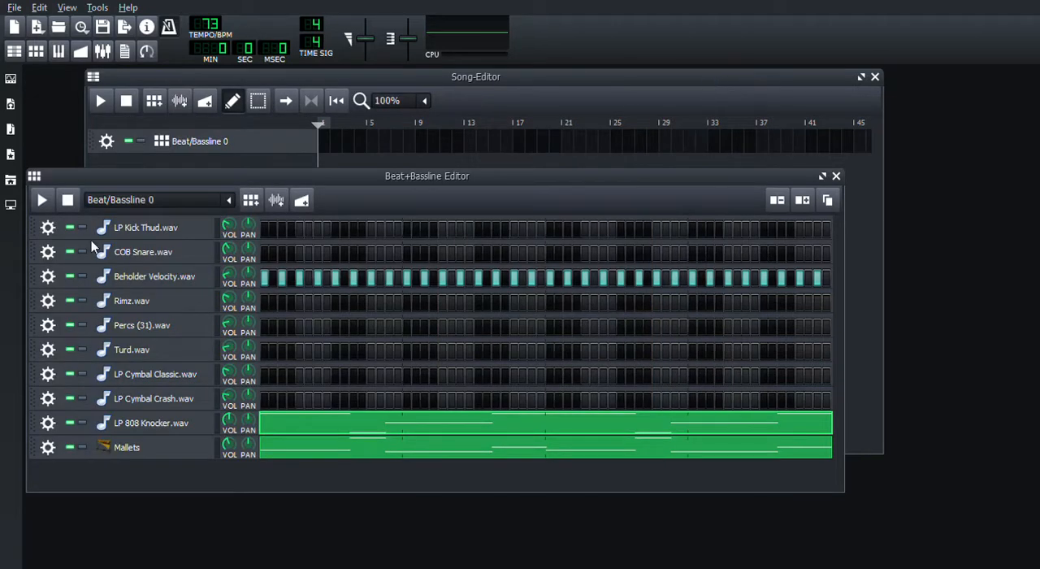
- Play the beat and review the LP 808 Knocker.wav instrument settings while the pattern loops
left_click(42, 203)
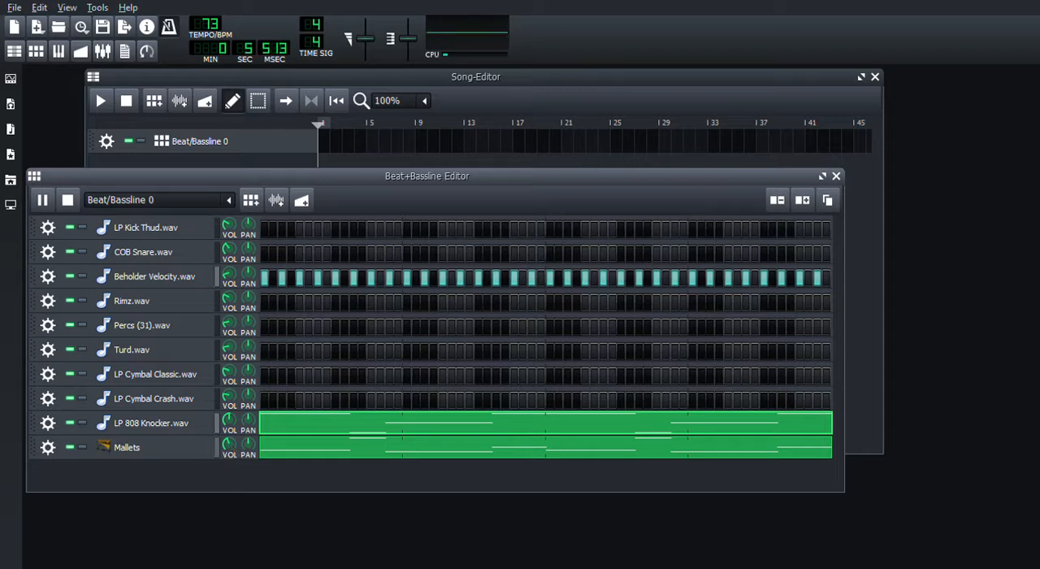
left_click(192, 425)
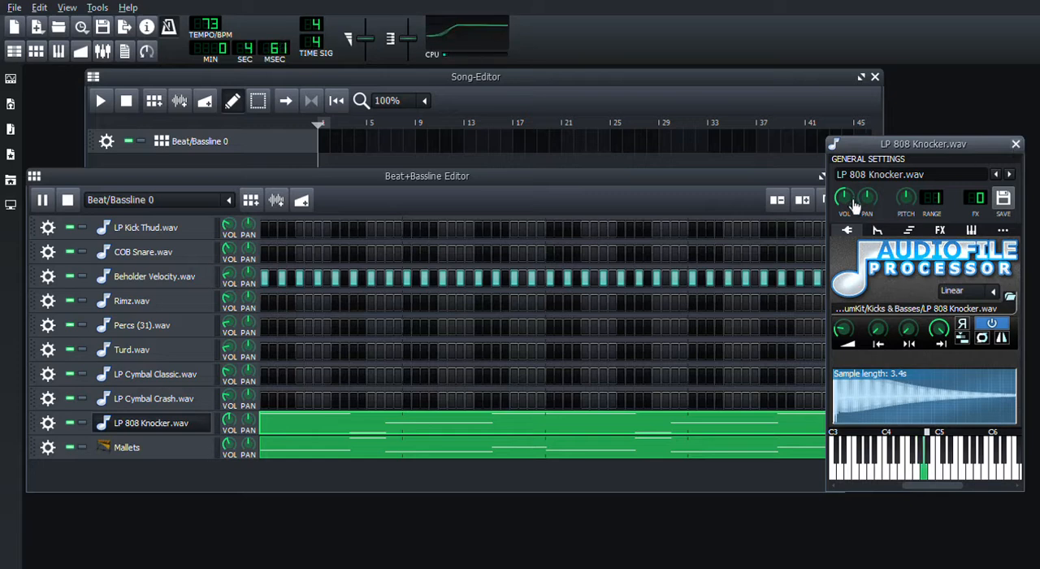
left_click(1016, 146)
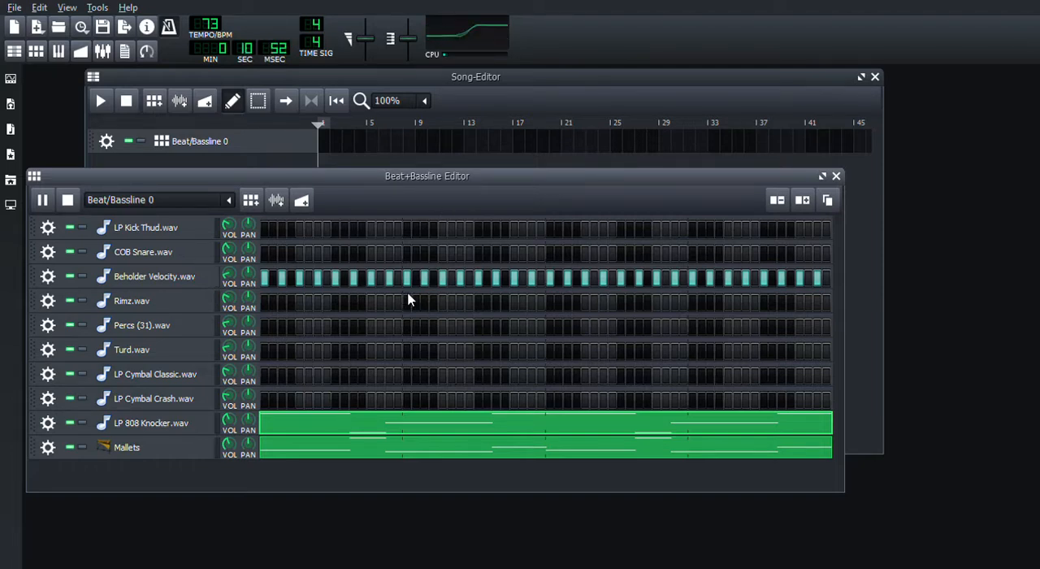
- Duplicate all Beholder Velocity.wav hi-hat notes one 1/16 step over in the piano roll to fill every step, and close it
key("F7")
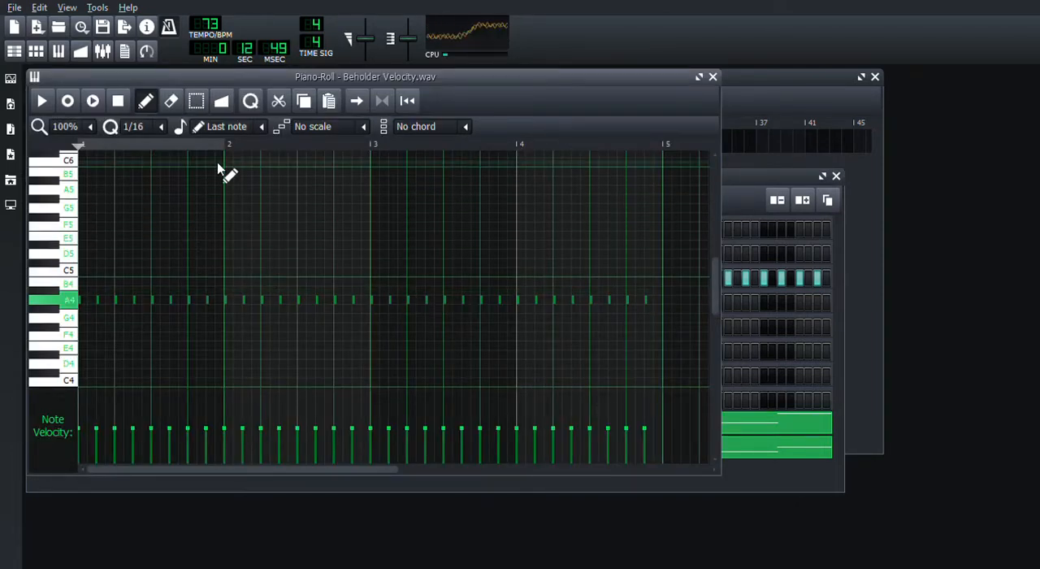
left_click(197, 98)
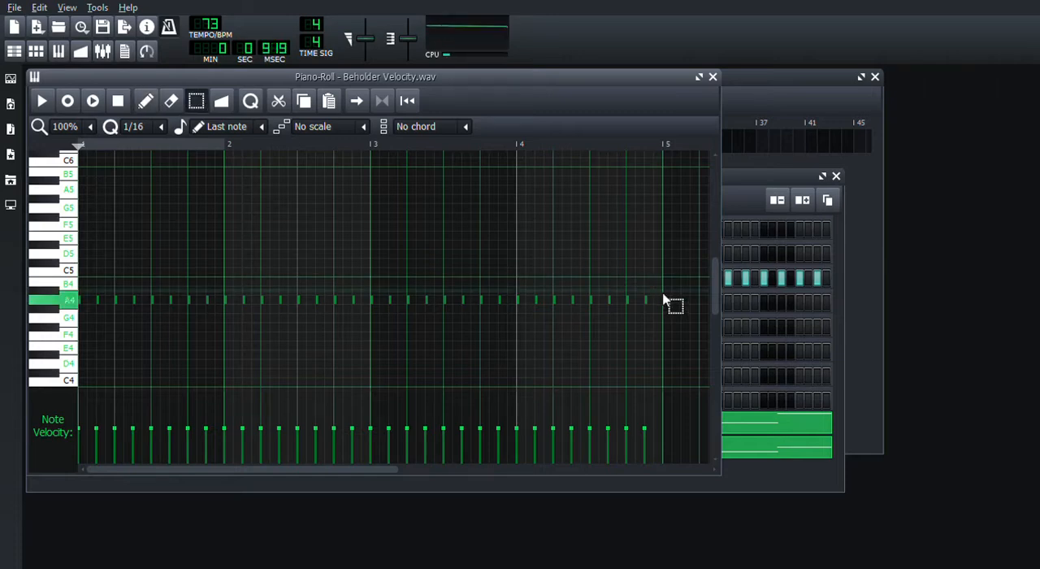
left_click_drag(656, 282, 116, 335)
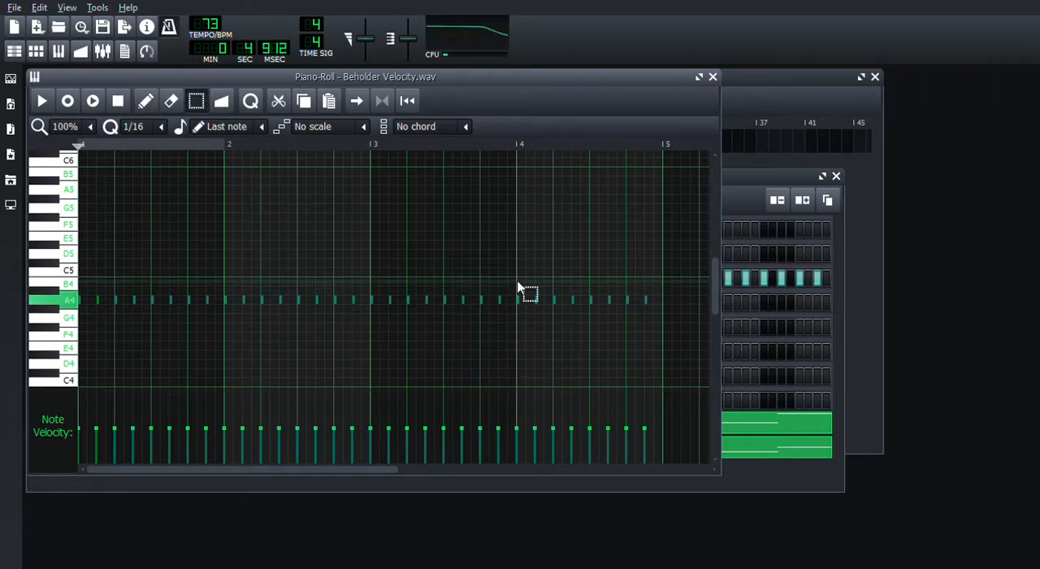
left_click_drag(657, 270, 90, 340)
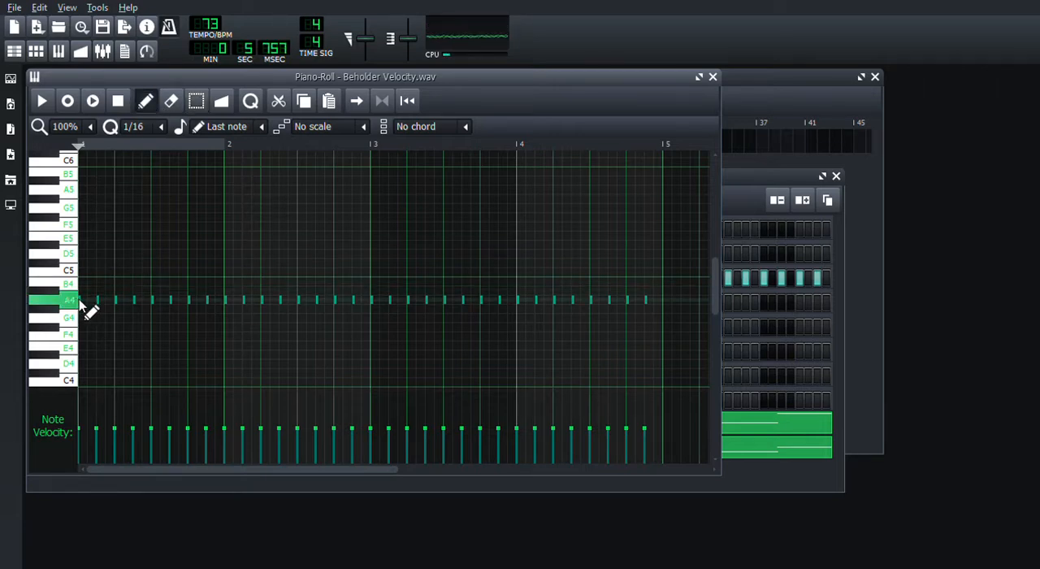
left_click_drag(80, 301, 92, 301)
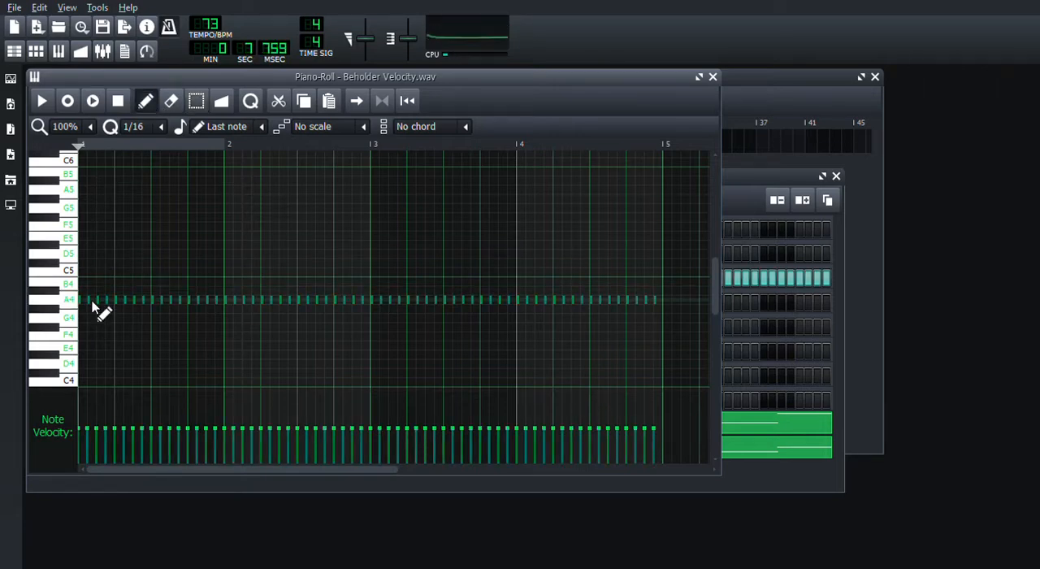
left_click(713, 76)
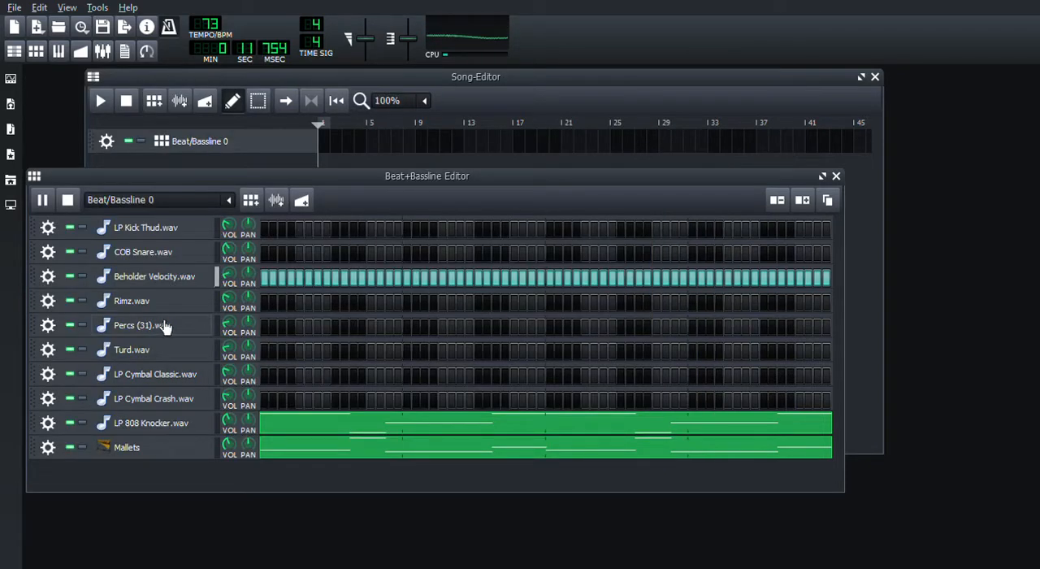
- Place Rimz.wav hits on steps 8, 10, 24, 26, 40, 42, 56 and 58
left_click(328, 308)
left_click(345, 306)
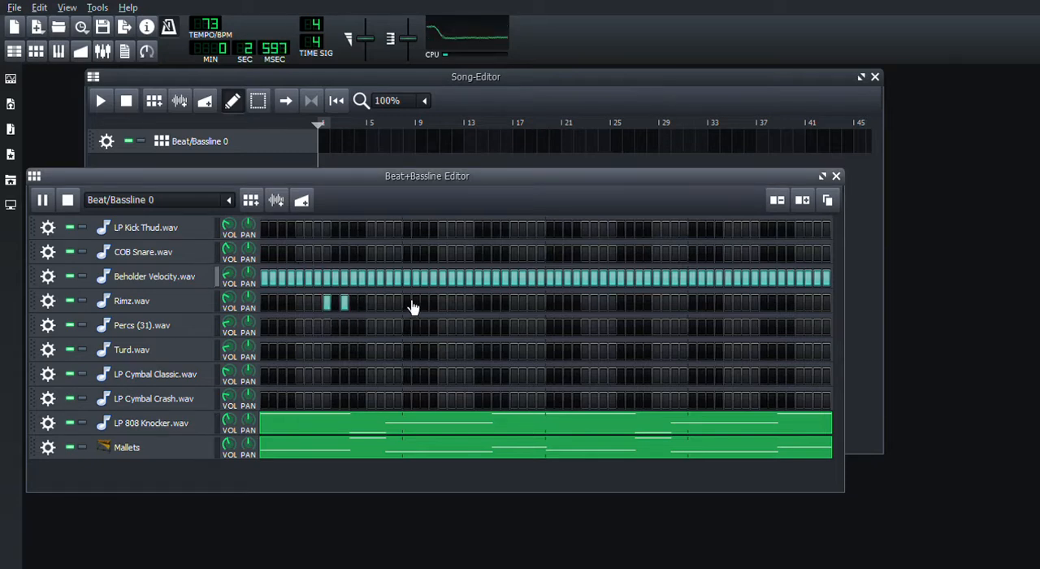
left_click(487, 306)
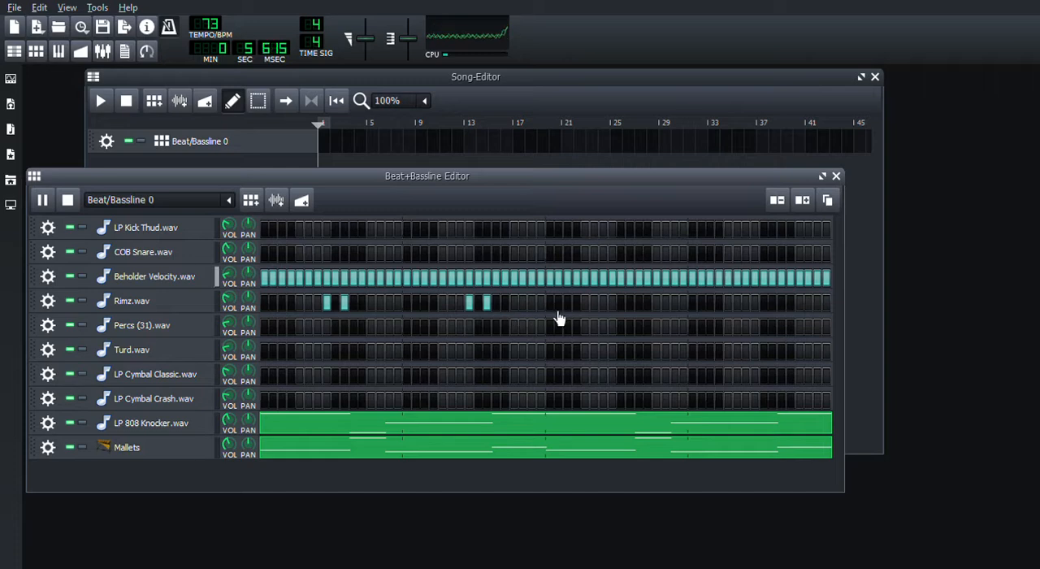
left_click(603, 307)
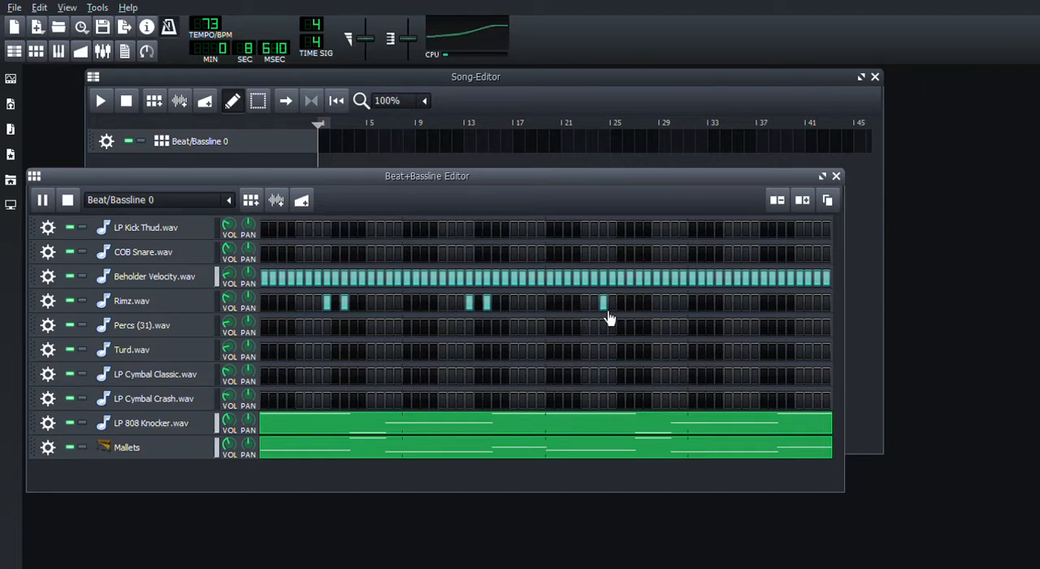
left_click(608, 311)
left_click(616, 310)
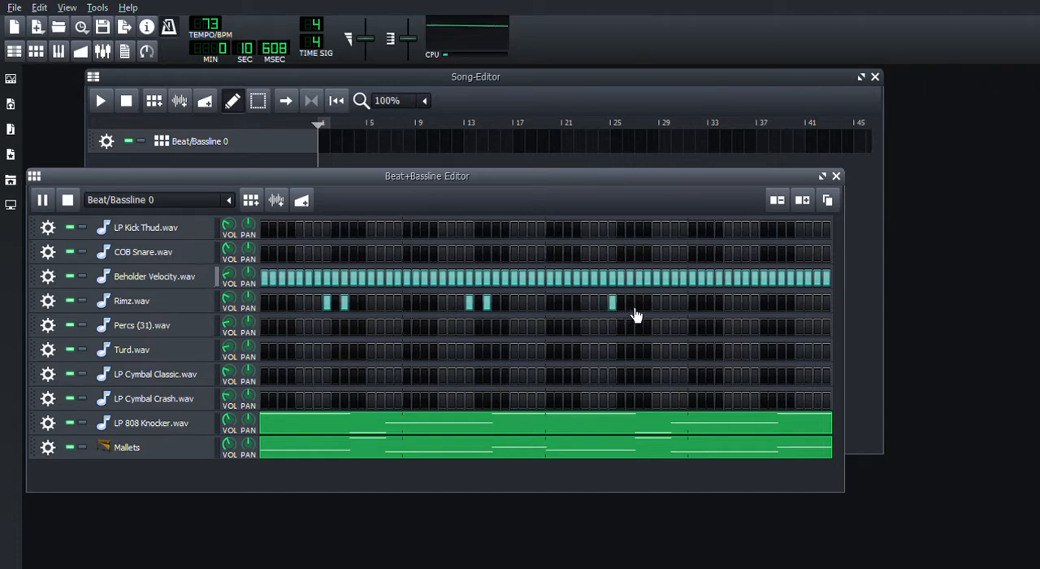
left_click(632, 309)
left_click(756, 310)
left_click(774, 309)
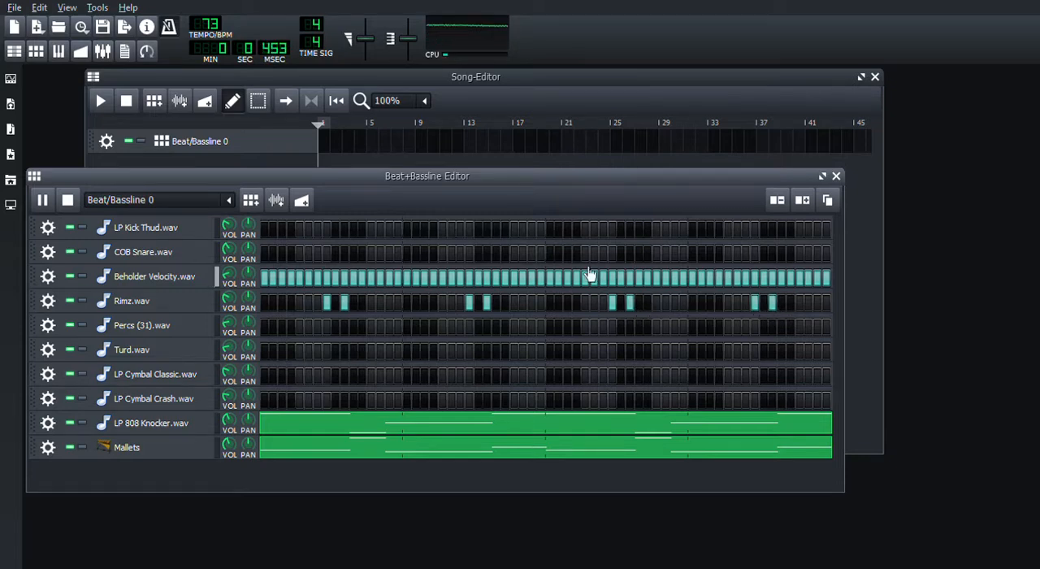
- Place COB Snare.wav hits on every eighth step starting from step 5, through step 61
left_click(299, 252)
left_click(371, 253)
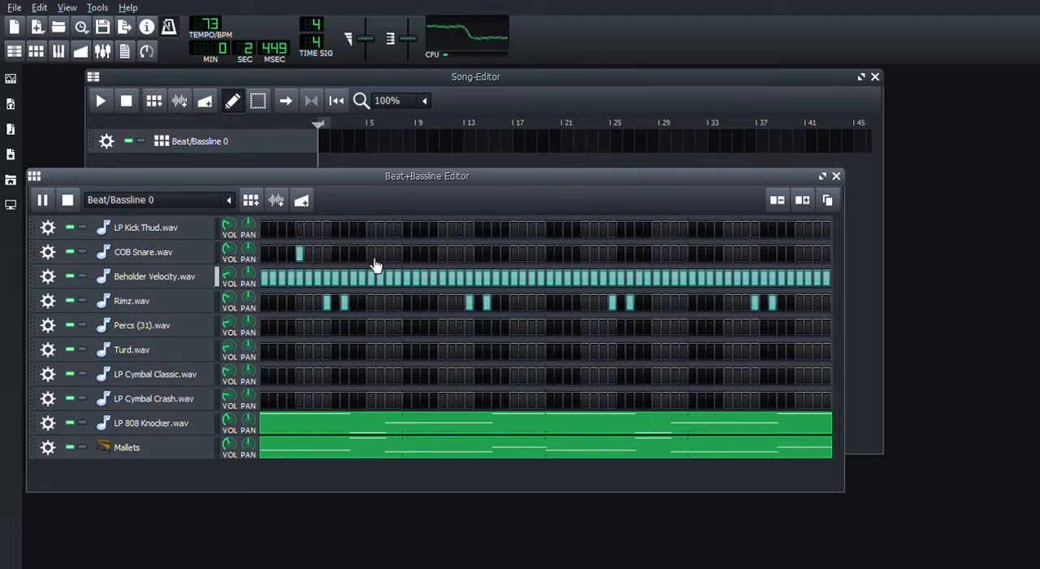
left_click(443, 254)
left_click(514, 254)
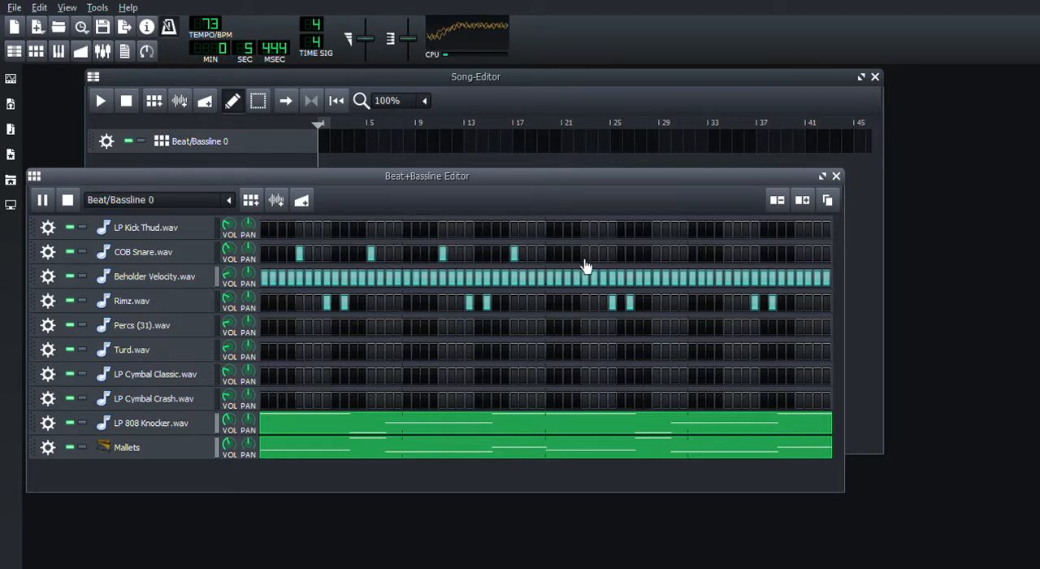
left_click(585, 254)
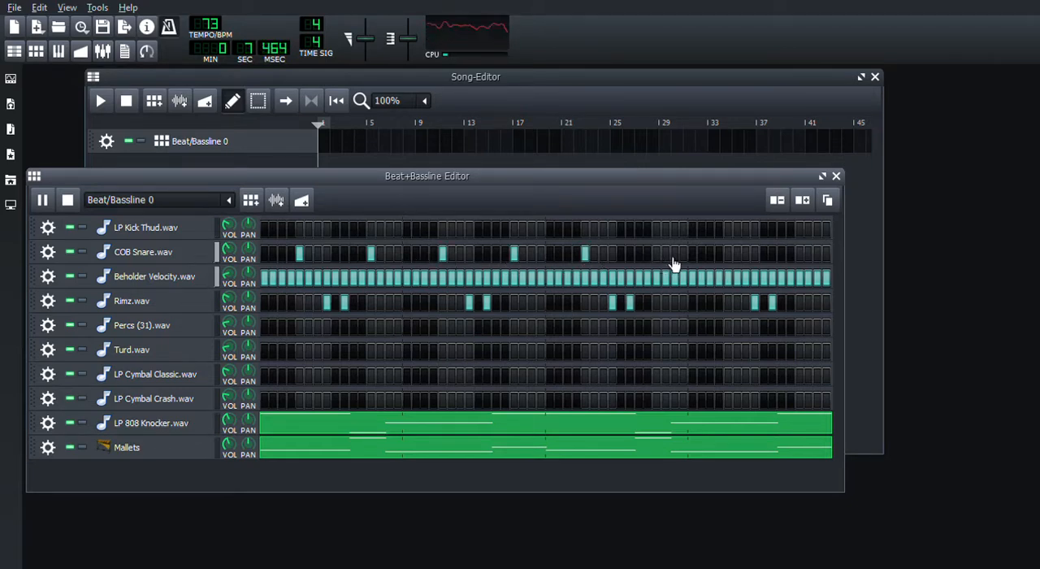
left_click(658, 255)
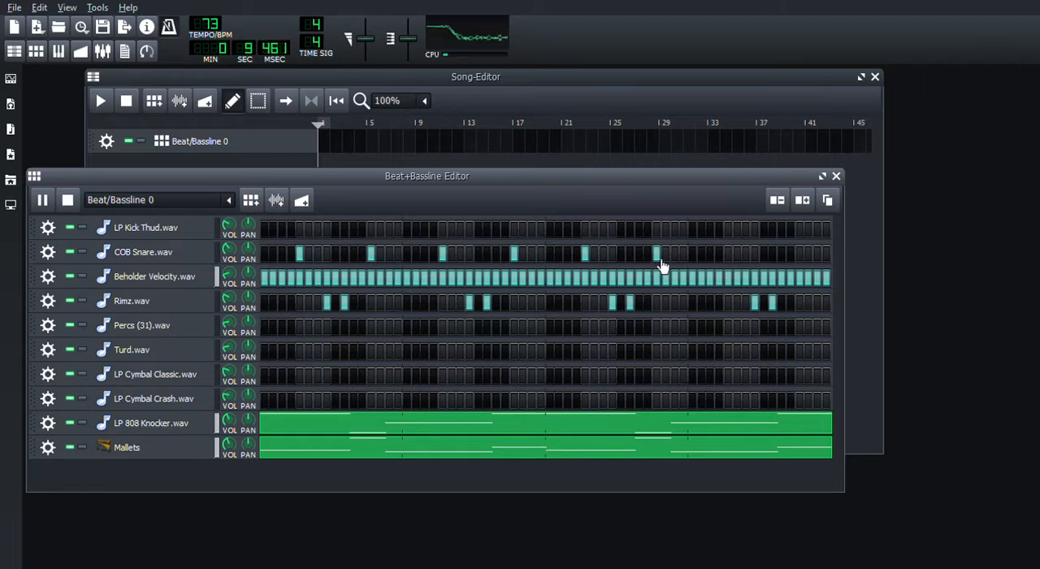
left_click(730, 255)
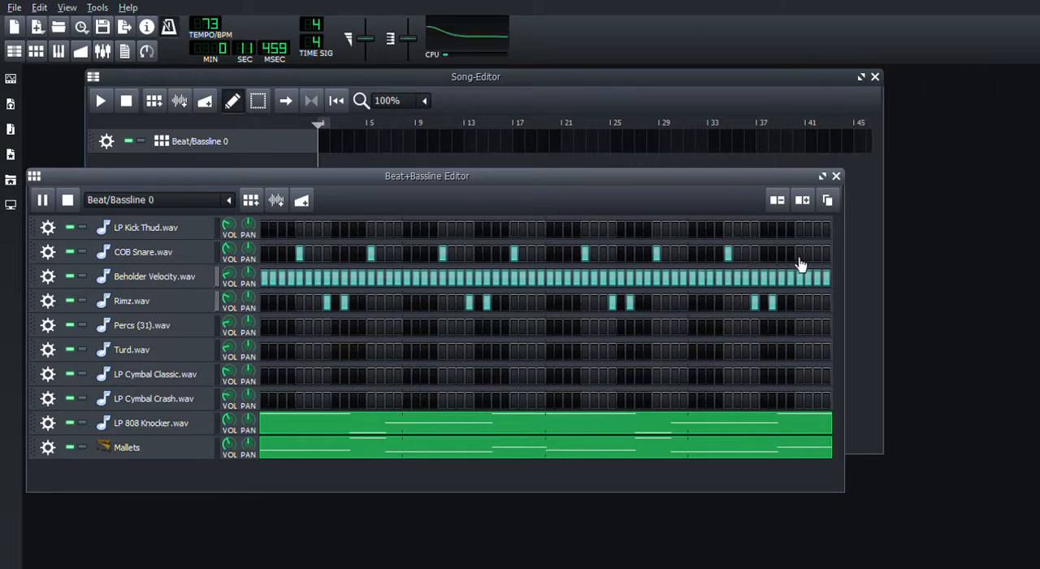
left_click(800, 254)
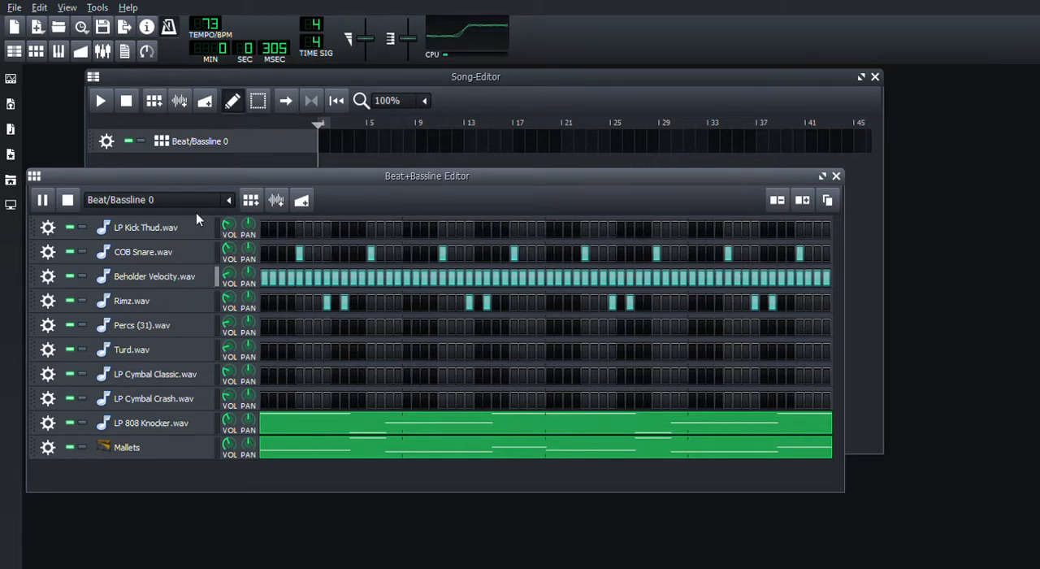
- Place LP Kick Thud.wav hits on steps 1, 4, 7, 8, 12, 17 and 23
left_click(265, 231)
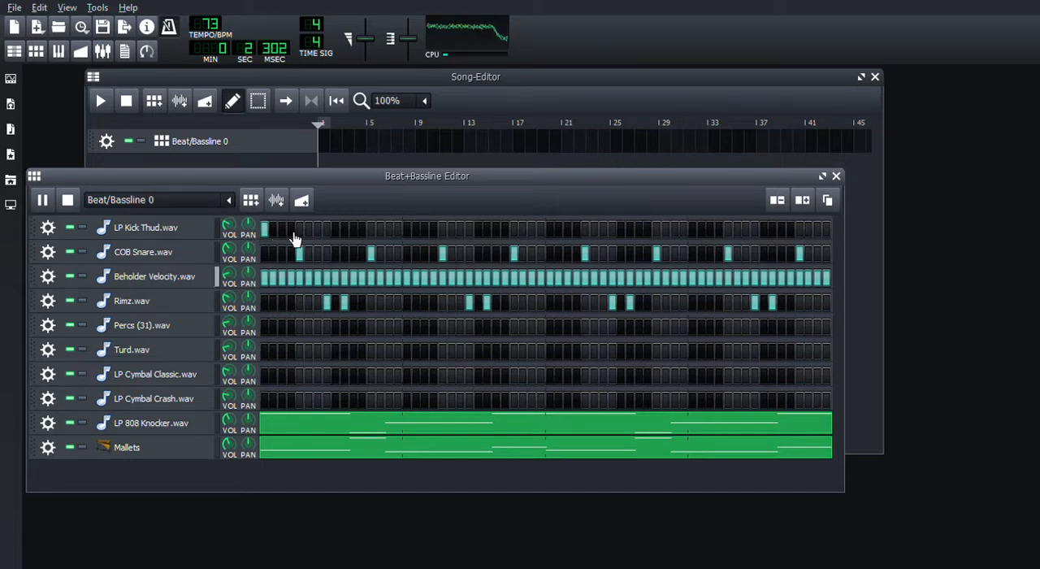
left_click(291, 231)
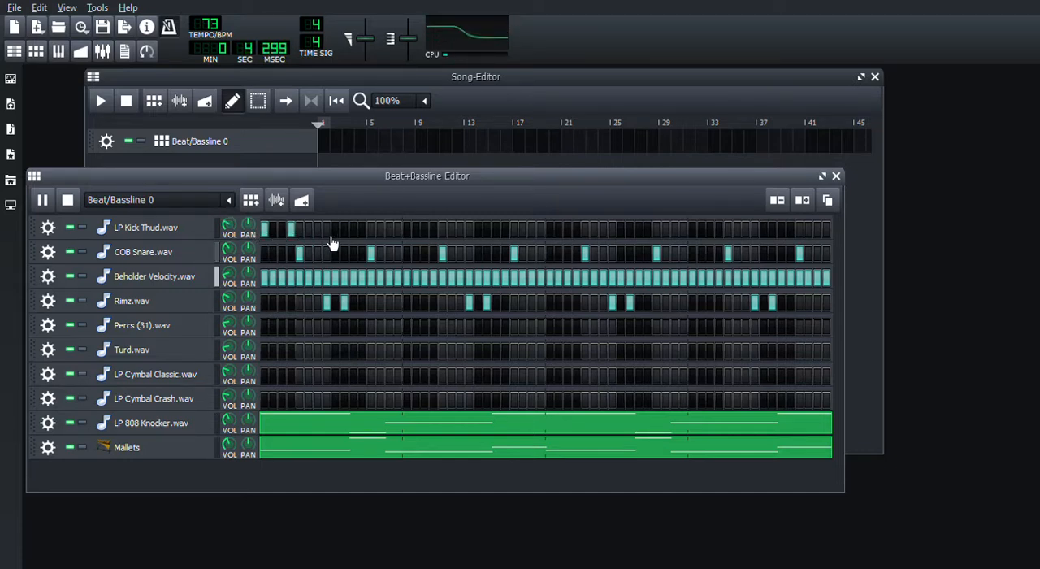
left_click(326, 233)
left_click(317, 232)
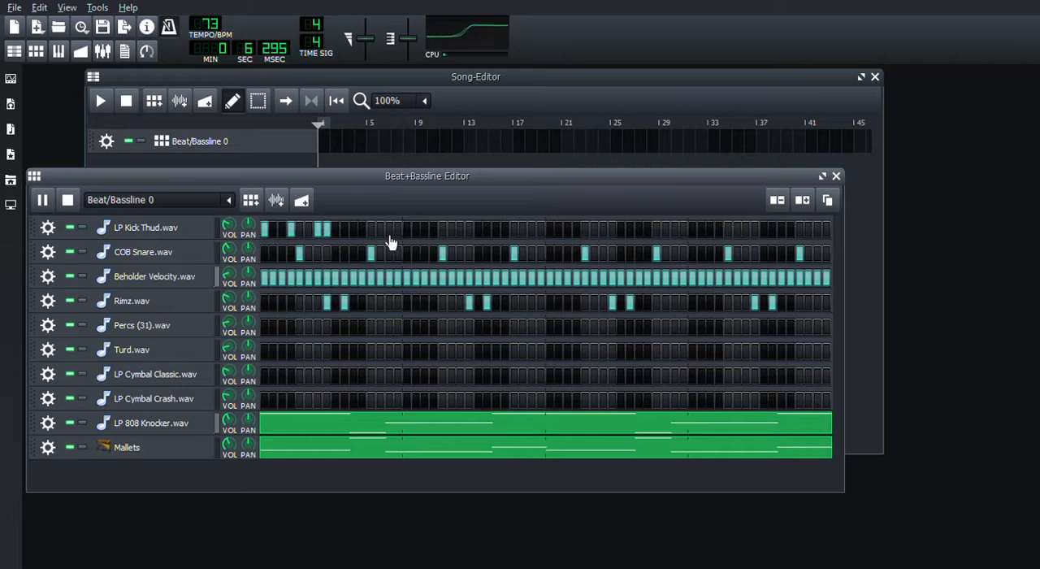
left_click(362, 230)
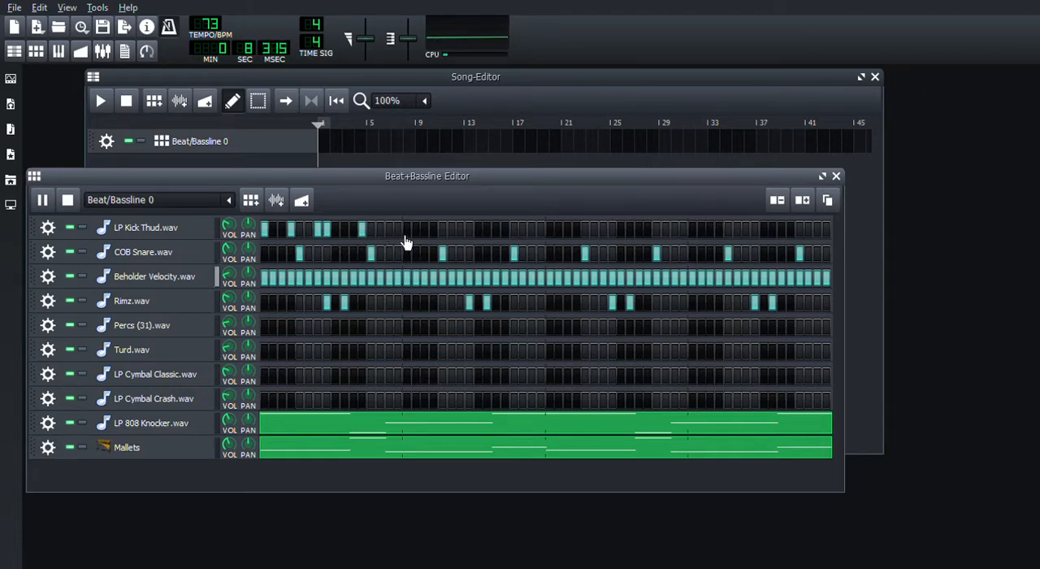
left_click(406, 230)
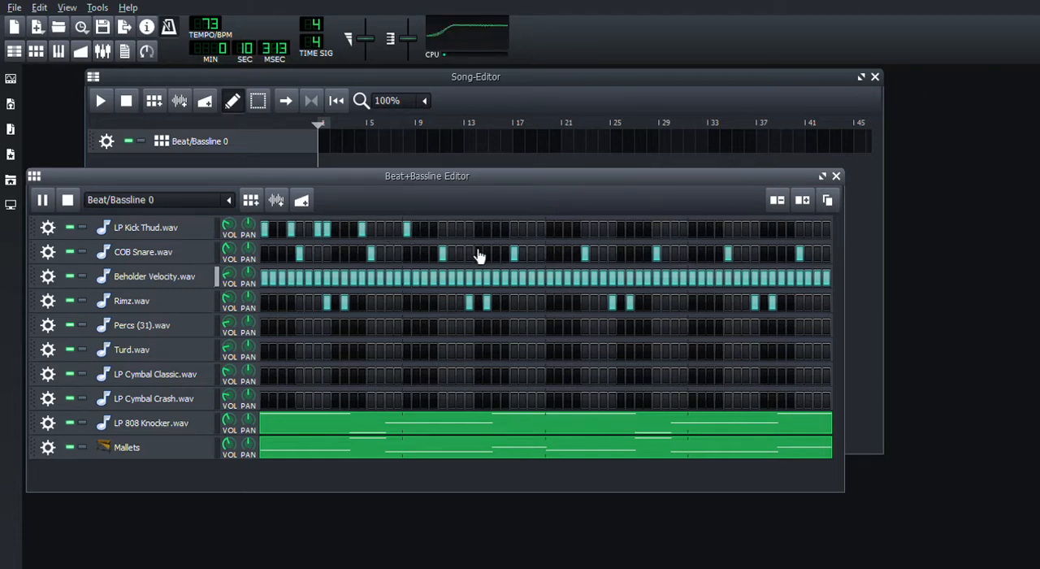
left_click(460, 230)
- Shift the LP Kick Thud.wav hit on step 12 one step earlier, to step 11
left_click(362, 231)
left_click(353, 231)
left_click(362, 231)
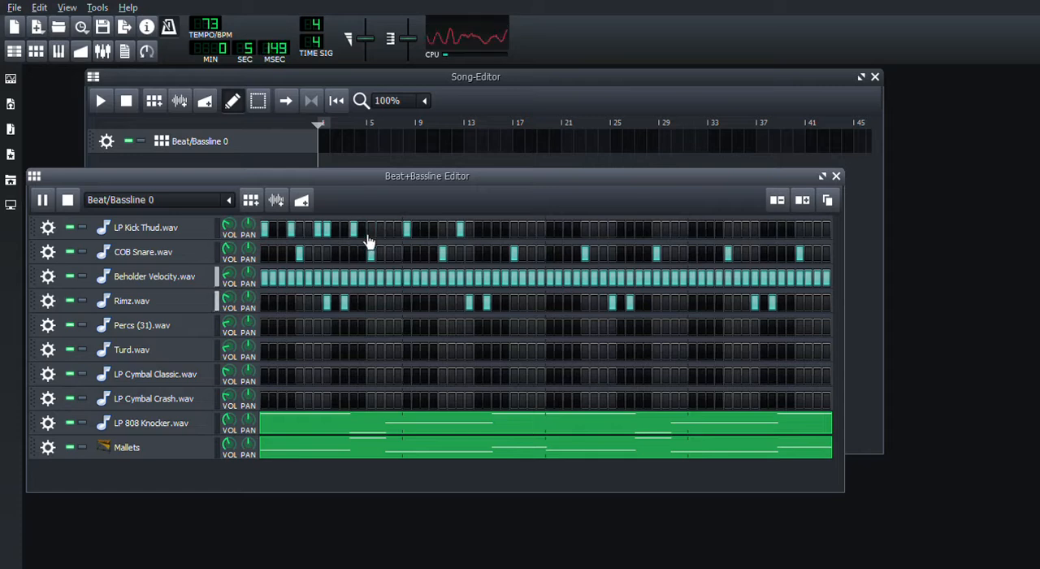
- Place LP Kick Thud.wav hits on steps 24, 27, 32, 33, 36, 39, 40 and 43
left_click(470, 232)
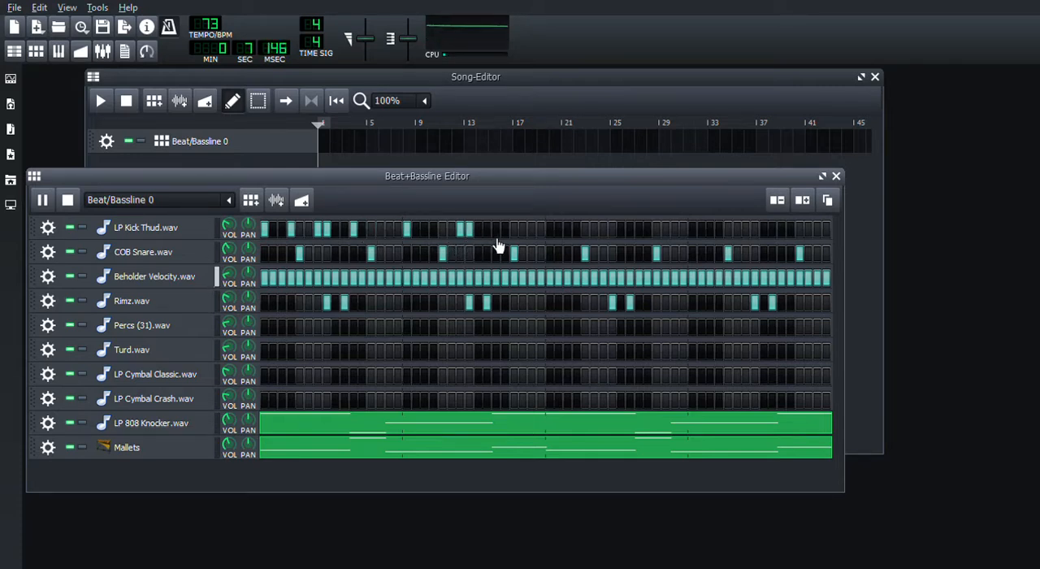
left_click(497, 231)
left_click(541, 231)
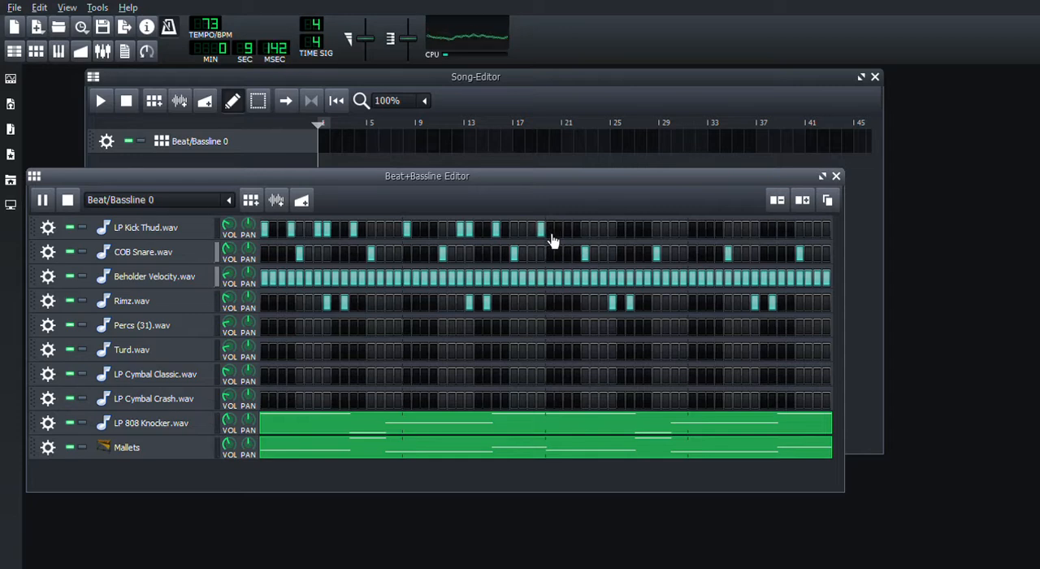
left_click(550, 230)
left_click(577, 231)
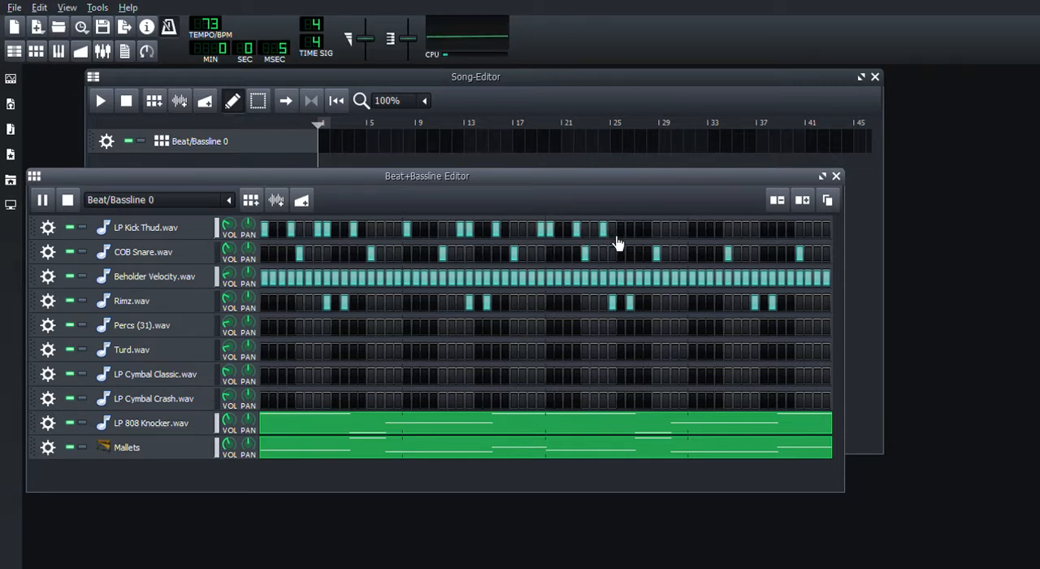
left_click(614, 235)
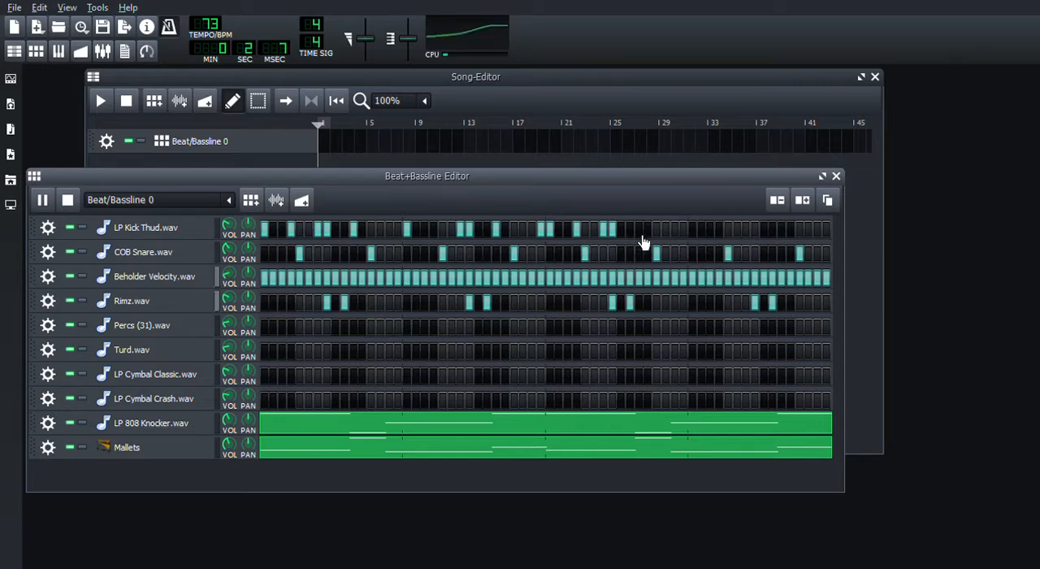
left_click(640, 233)
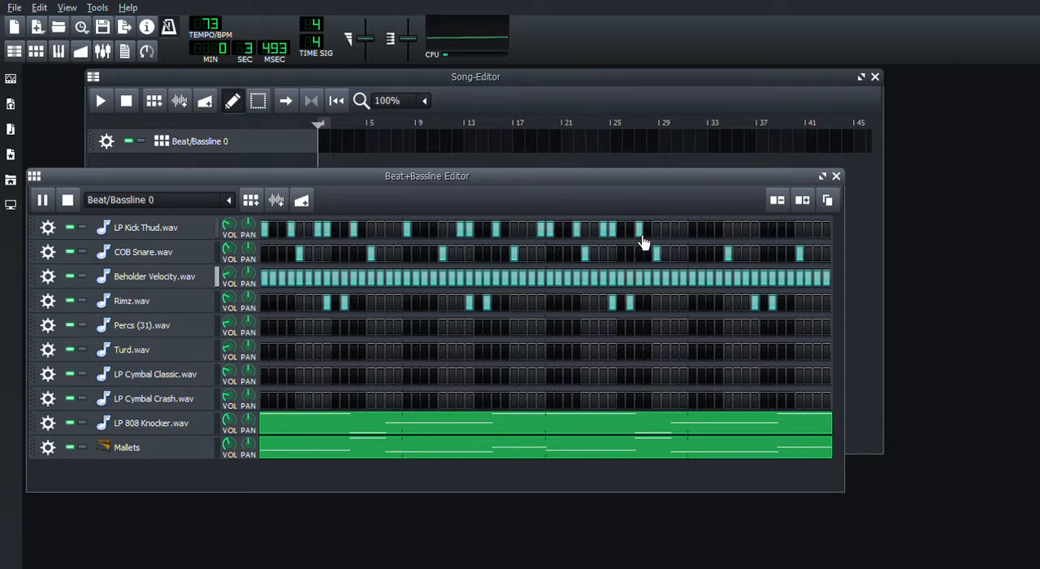
- Place LP Kick Thud.wav hits on steps 49, 52, 55, 56, 59 and 64, and stop the playback after listening
left_click(696, 241)
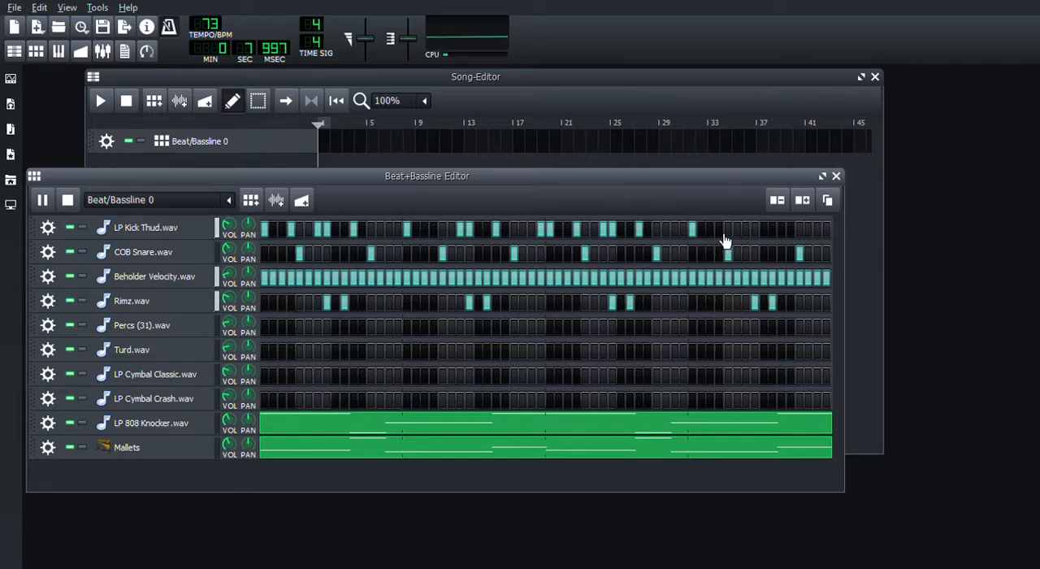
left_click(722, 238)
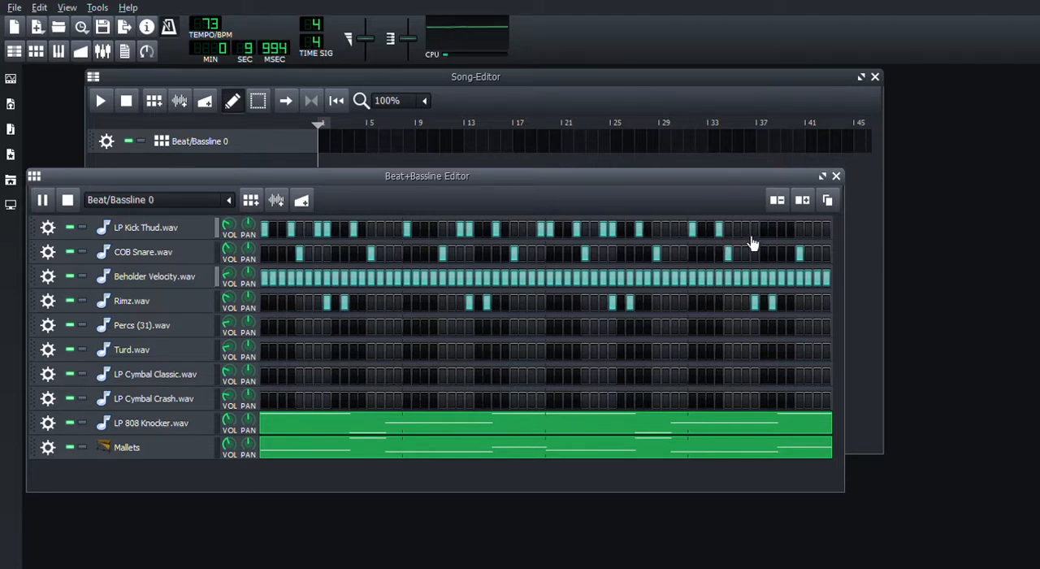
left_click(747, 238)
left_click(756, 237)
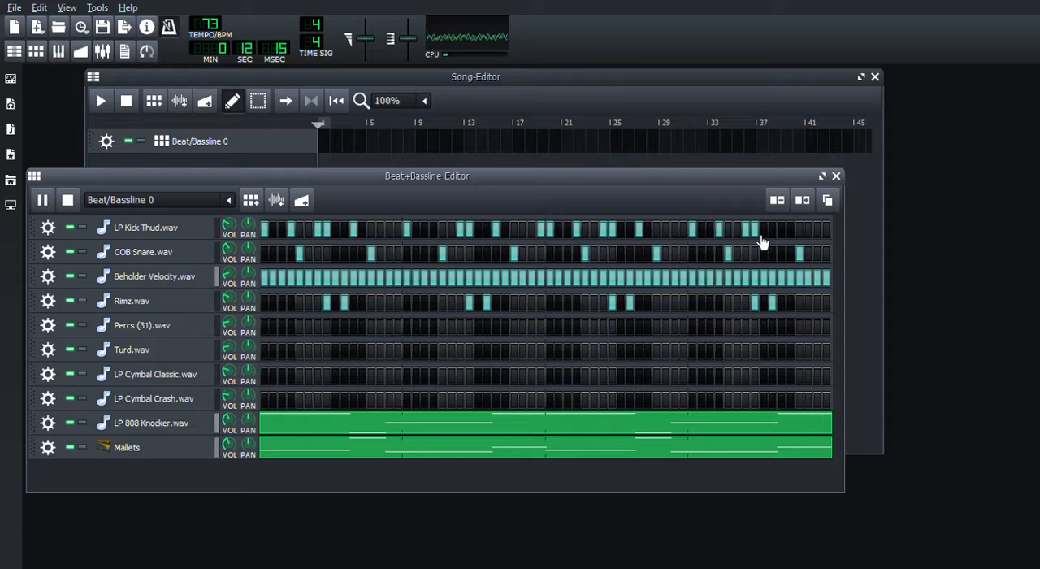
left_click(784, 238)
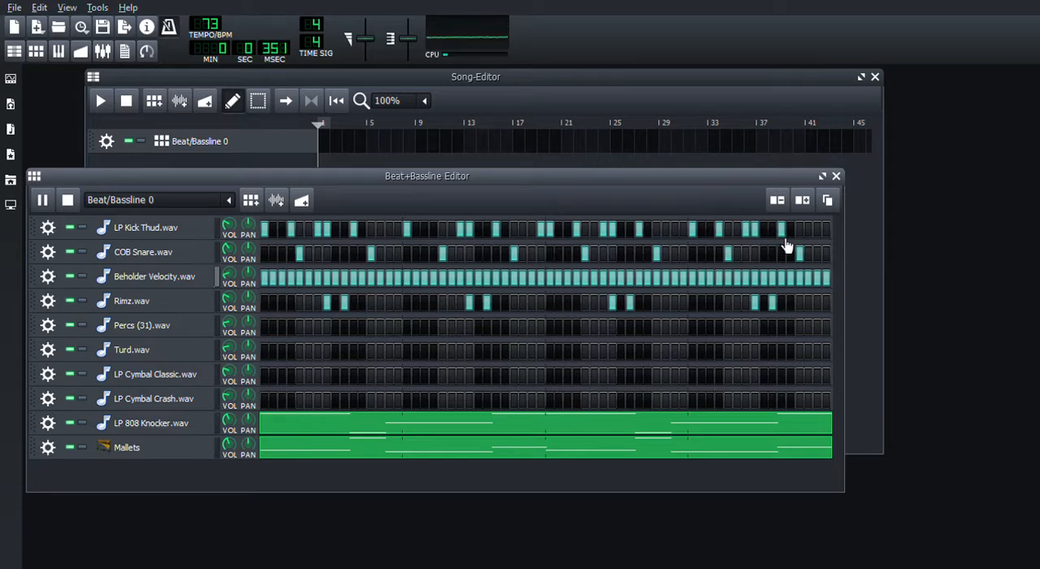
left_click(829, 236)
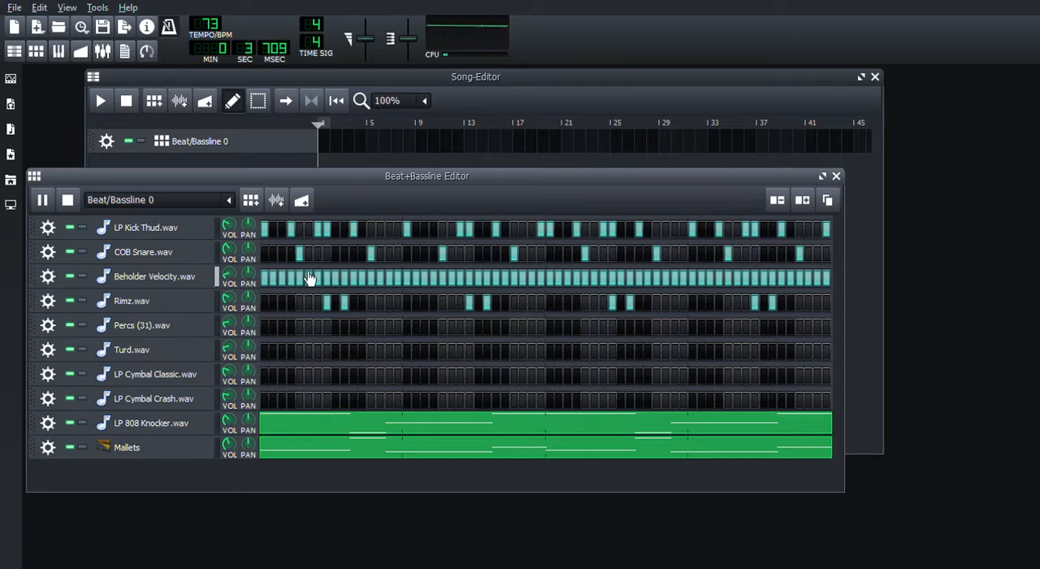
left_click(70, 199)
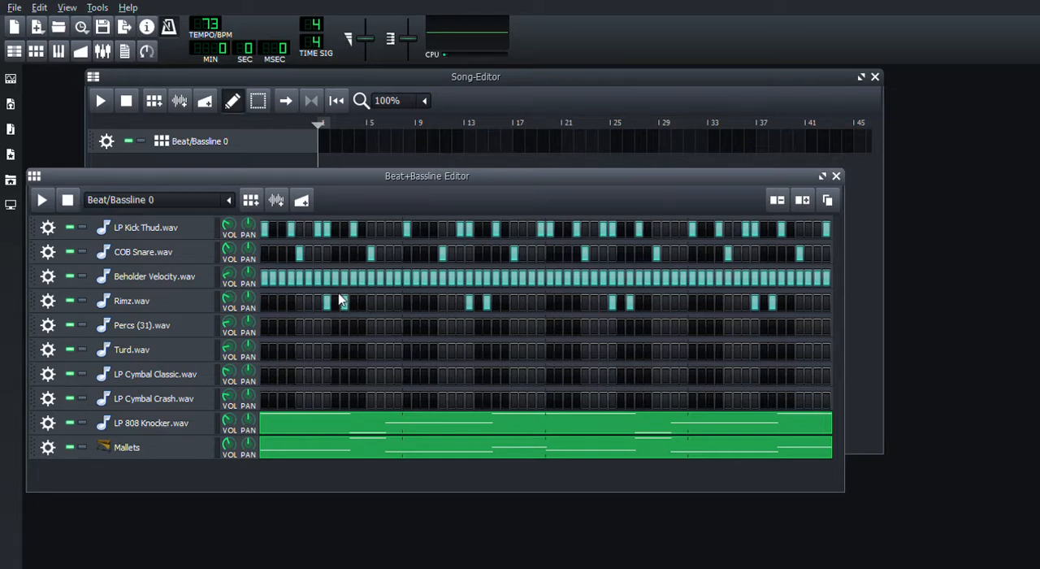
- Set the Beholder Velocity.wav piano roll to 1/32 quantization and fill the gaps before beats 2 and 4 of all four bars with extra A4 notes
double_click(342, 288)
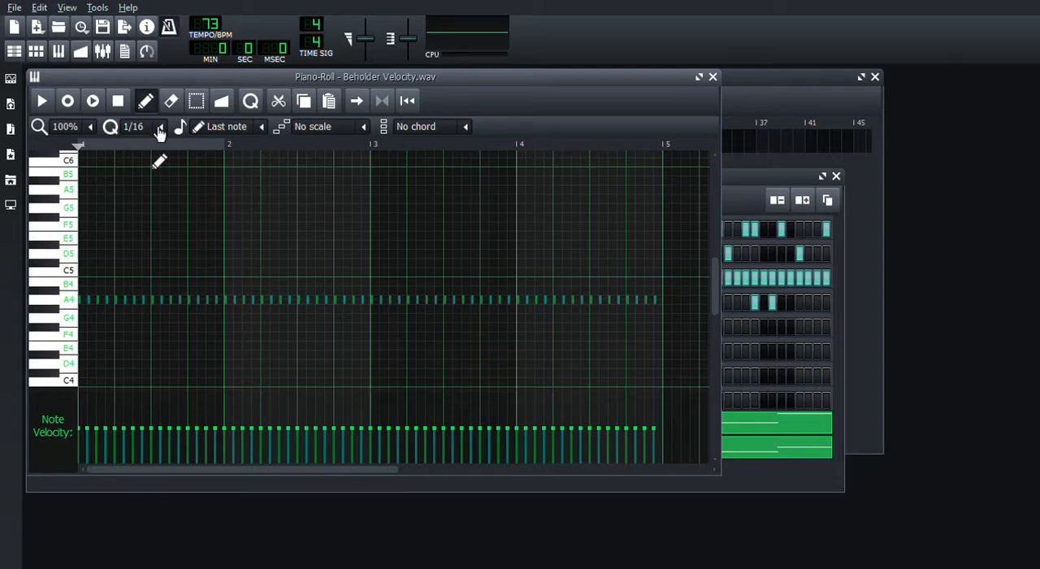
left_click(160, 252)
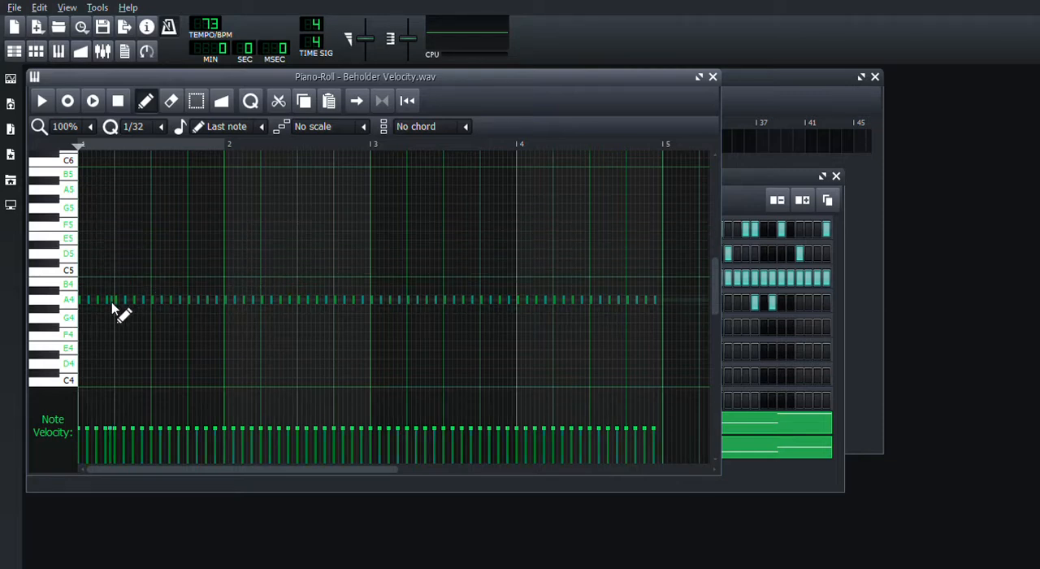
left_click(102, 299)
left_click(184, 300)
left_click(175, 300)
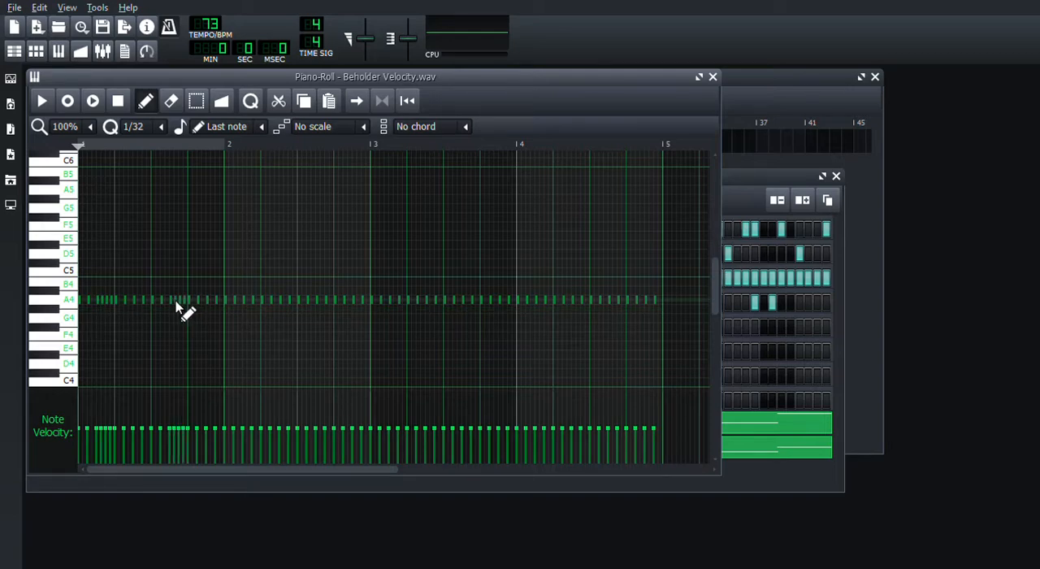
left_click(249, 301)
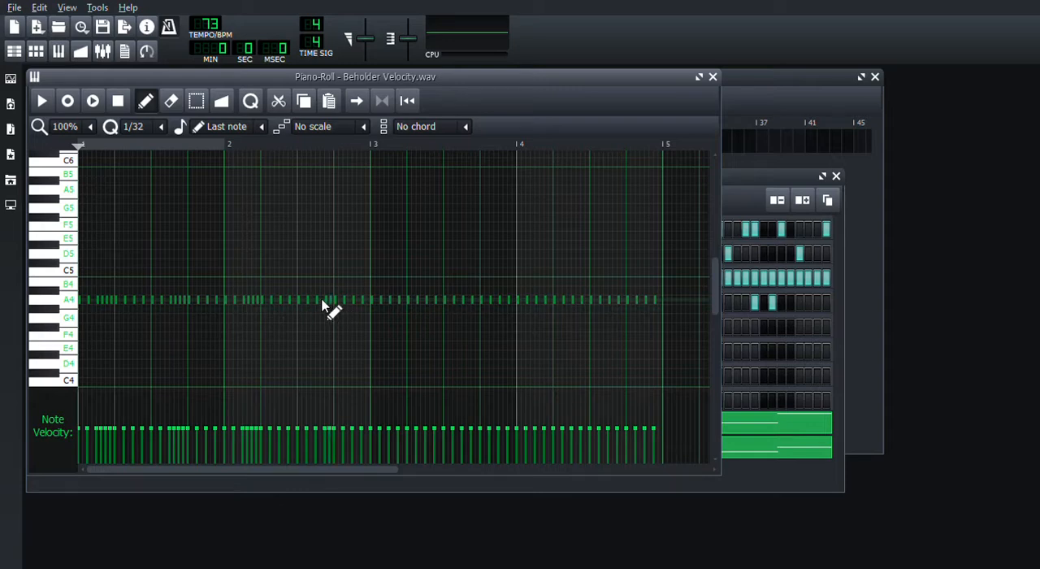
left_click(403, 303)
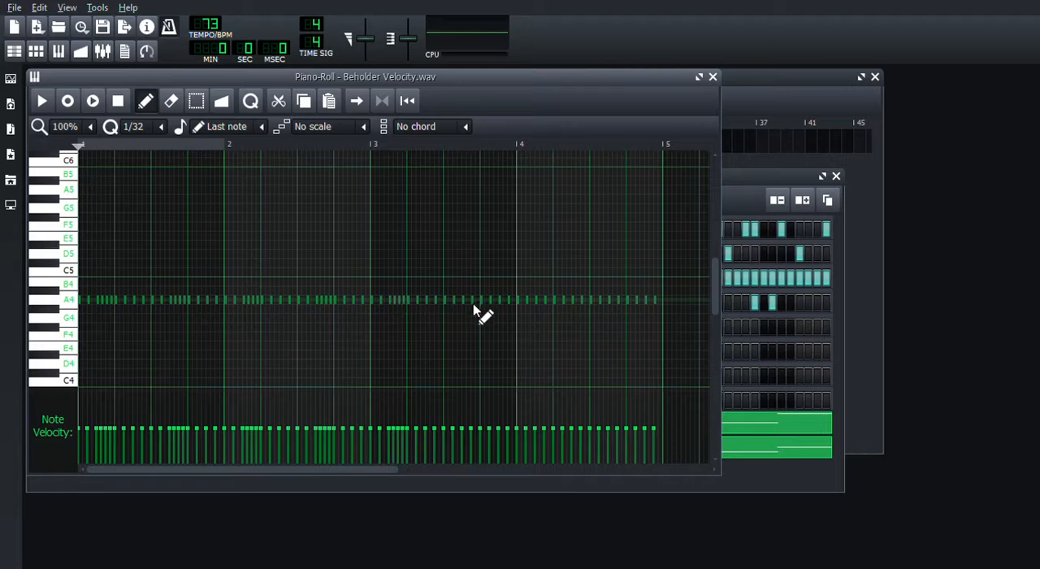
left_click(476, 302)
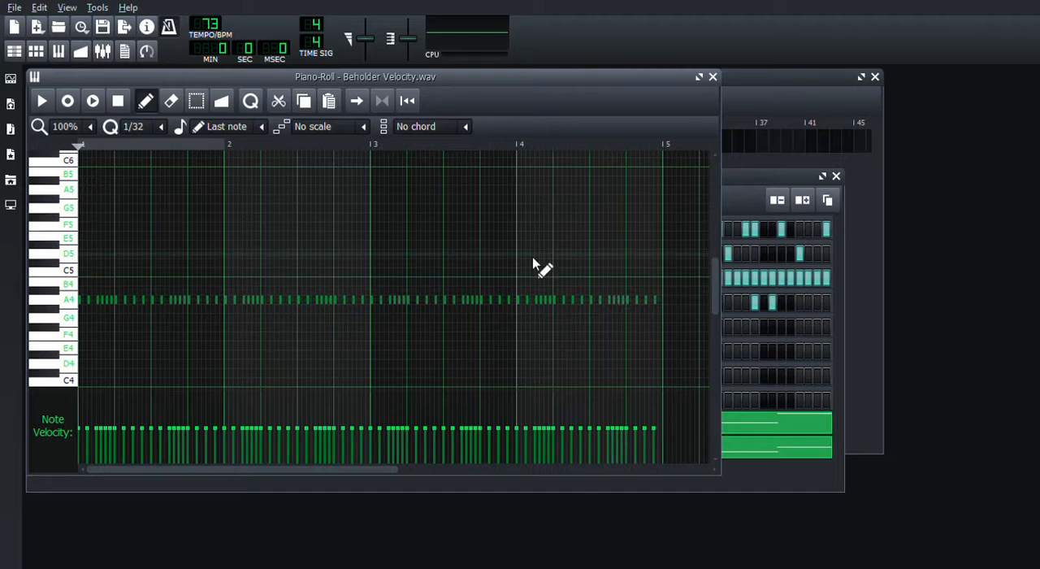
- Select all hi-hat notes in bar 2 and lower them from A4 to G4
left_click(196, 100)
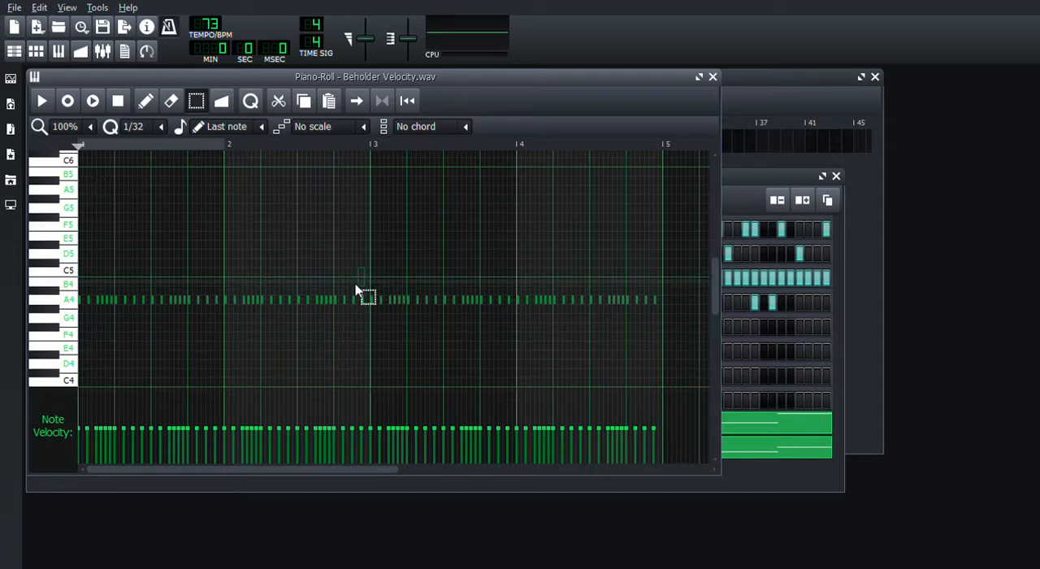
left_click_drag(355, 290, 226, 361)
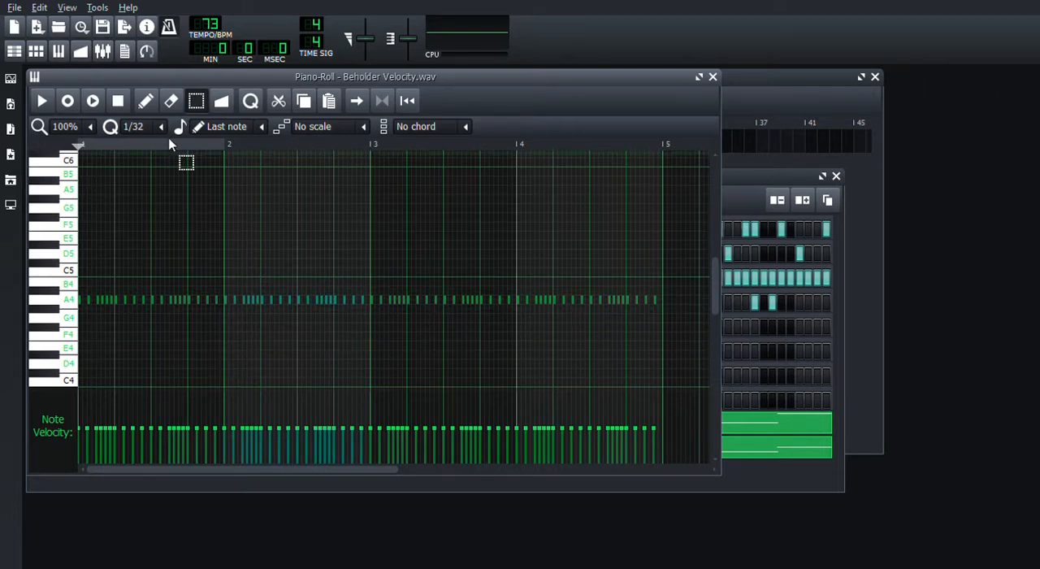
key("shift+d")
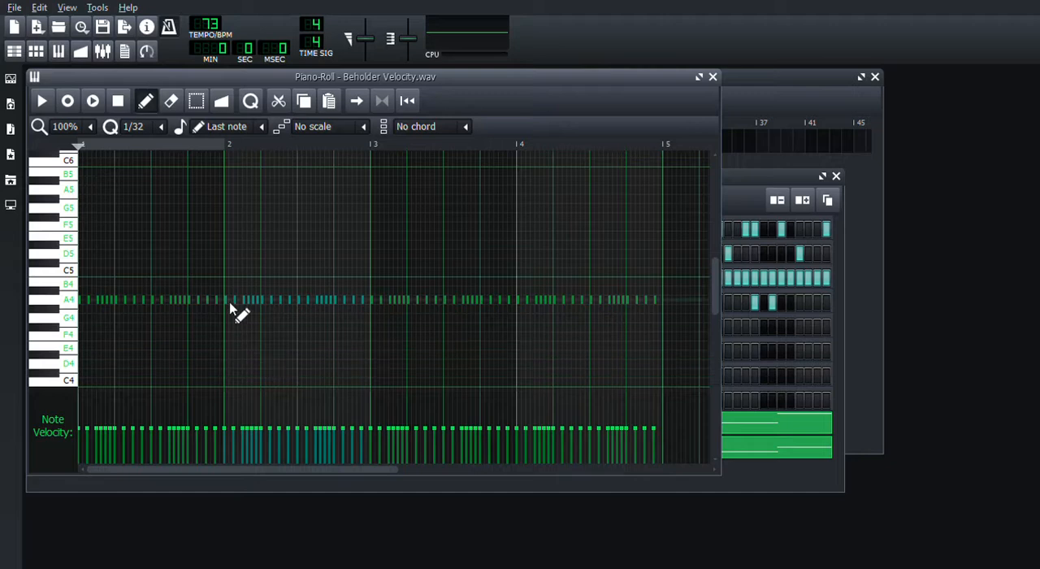
left_click_drag(227, 303, 227, 319)
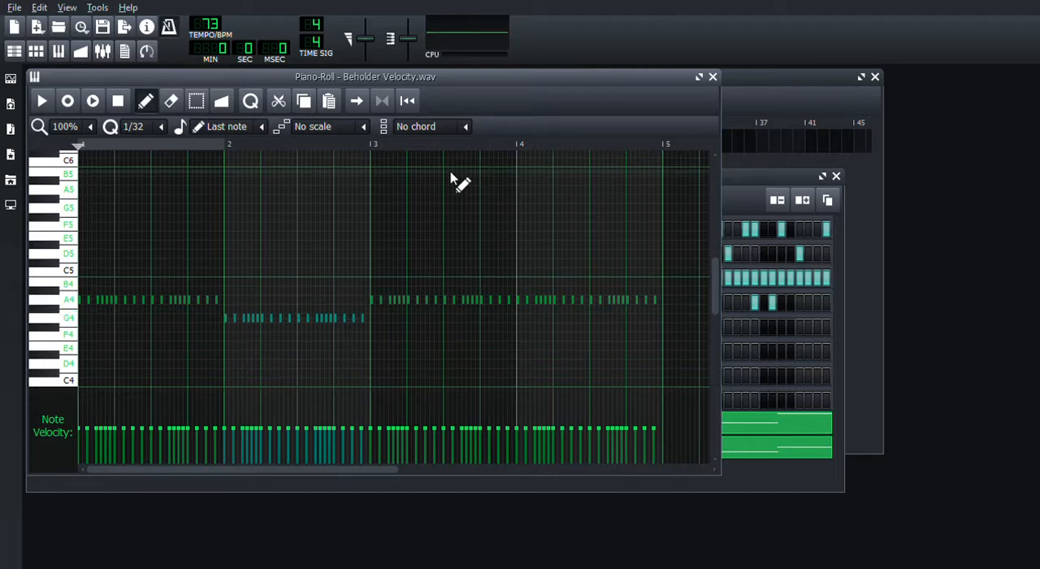
- Select all hi-hat notes in bar 4, lower them from A4 to G4, and close the piano roll
left_click(198, 103)
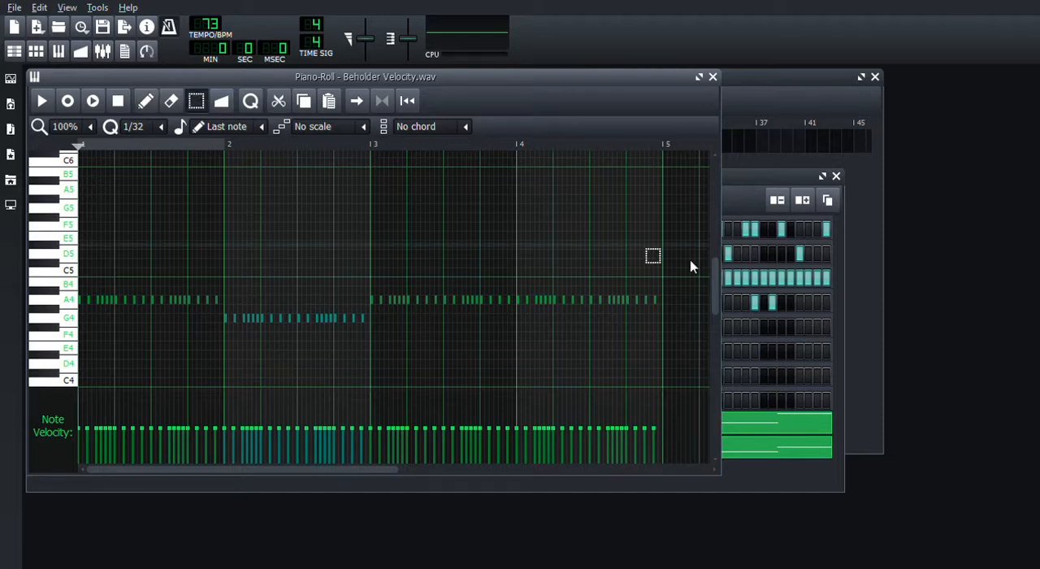
left_click_drag(660, 282, 517, 371)
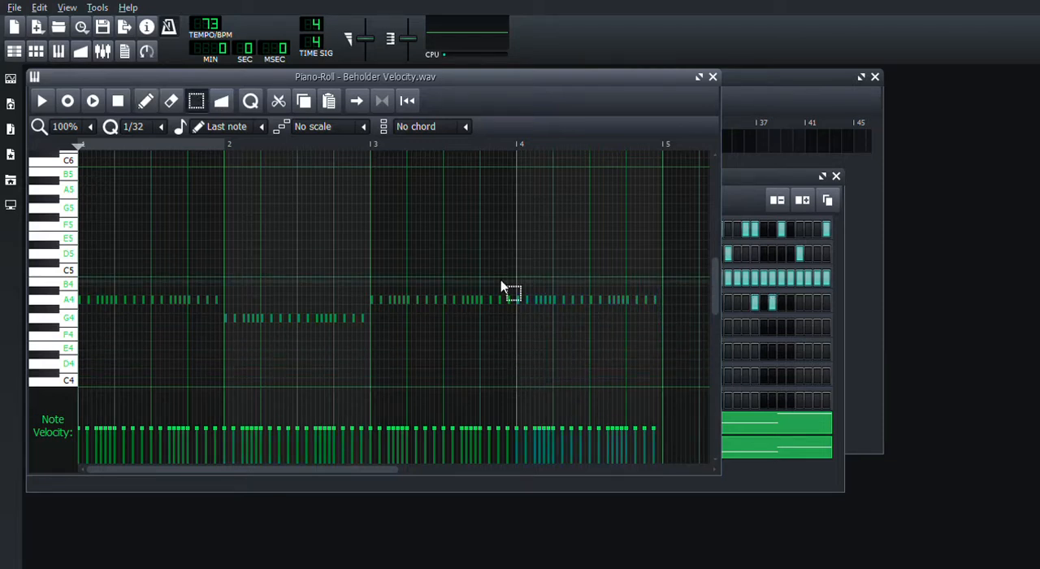
left_click(143, 109)
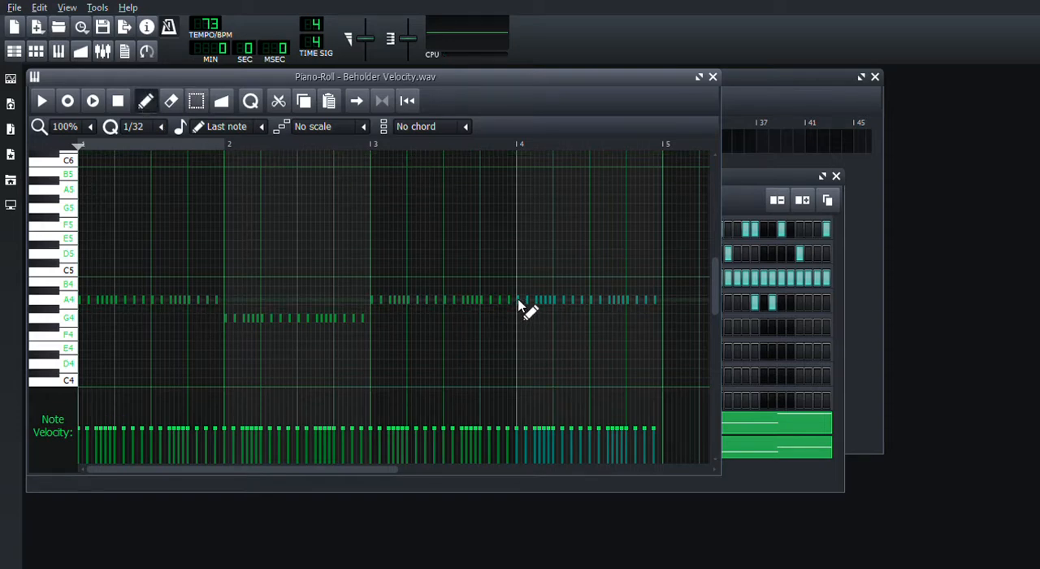
left_click_drag(520, 308, 529, 327)
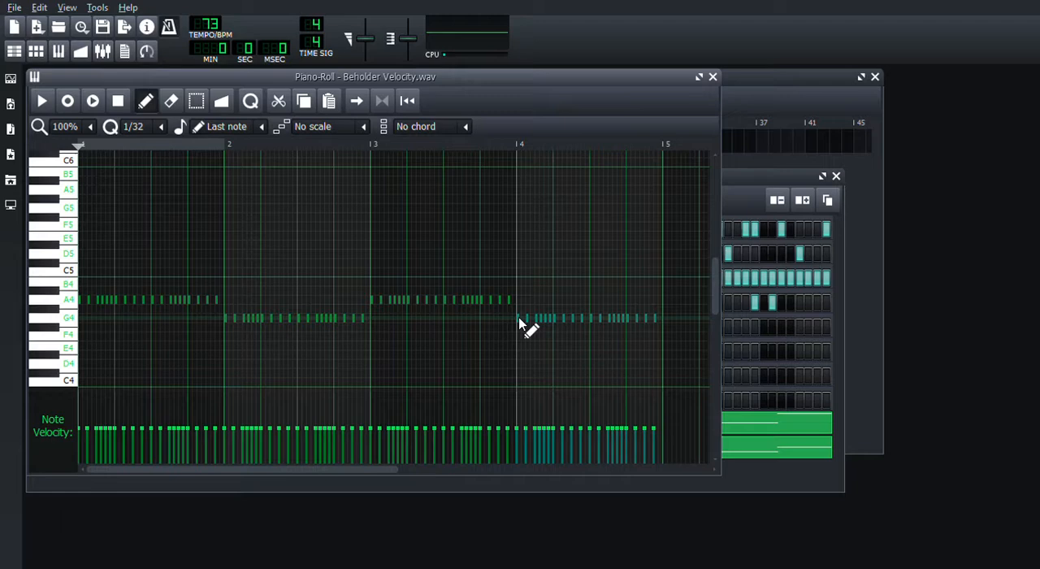
left_click(713, 77)
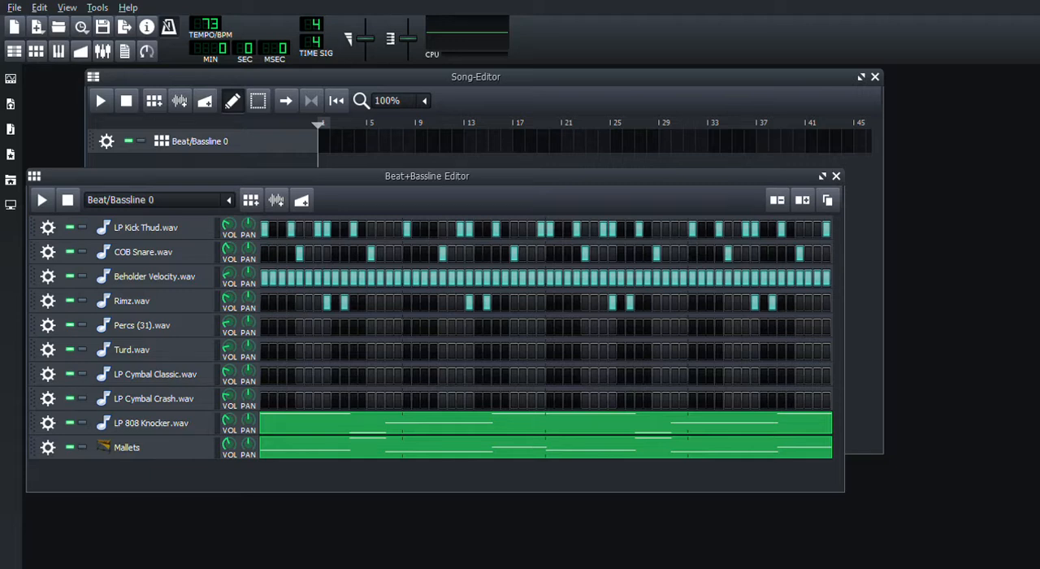
- Find Pads3.wav in the Altered Reality Pad Samples folder of My Samples, preview it, and add it as a new track
left_click(11, 132)
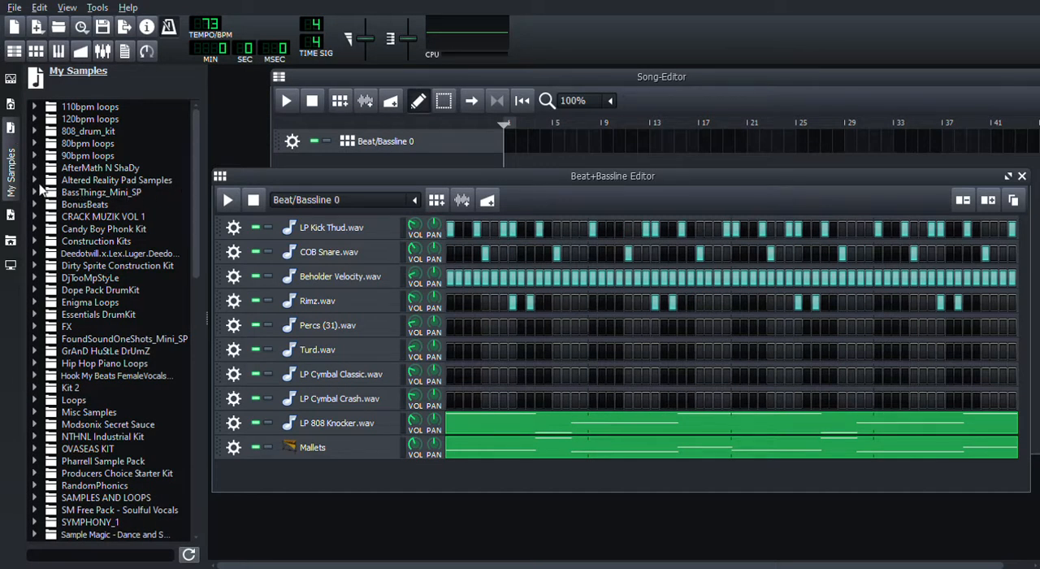
left_click(34, 181)
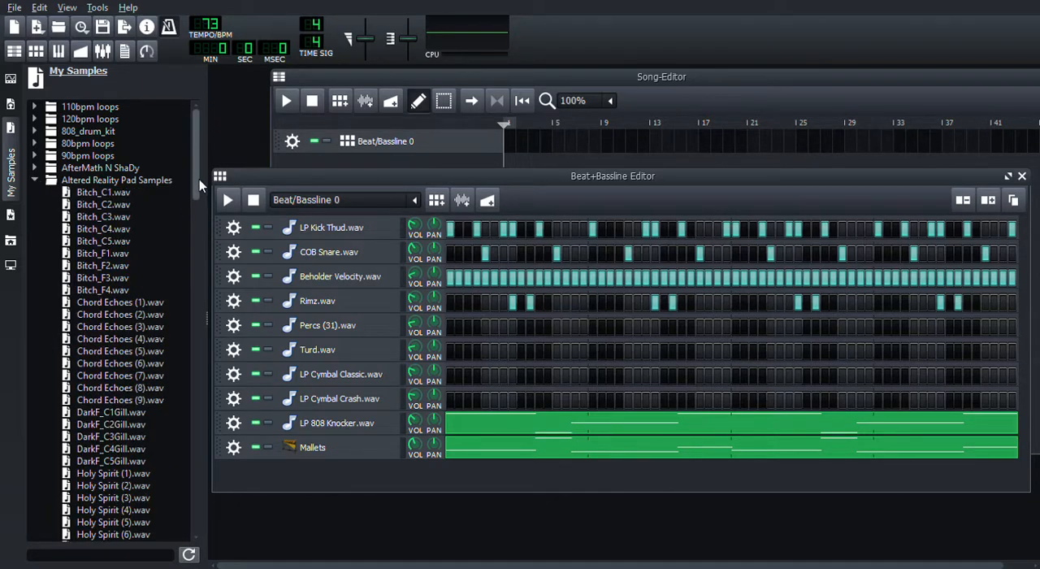
left_click_drag(196, 174, 208, 222)
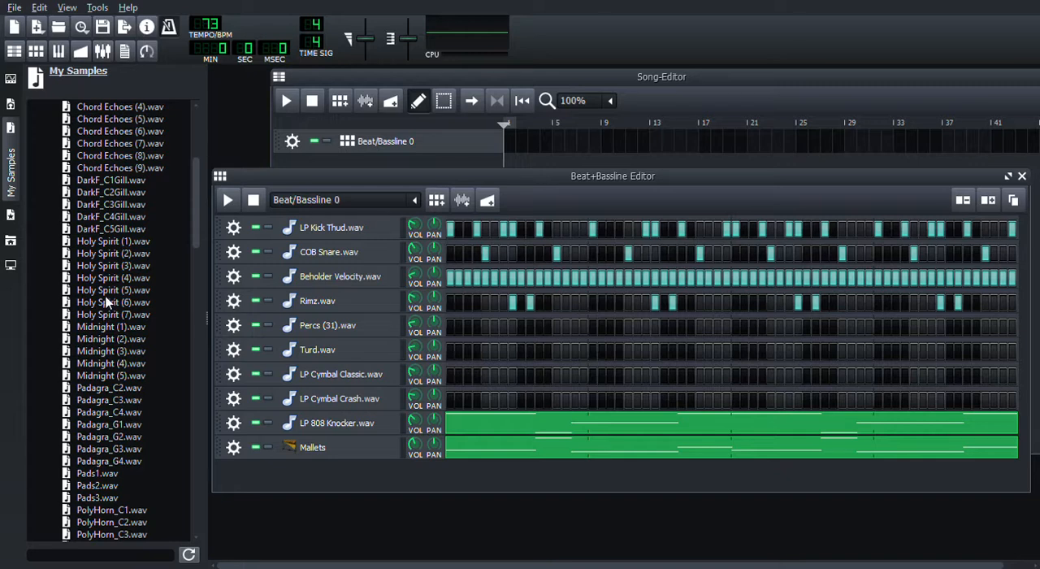
left_click(87, 497)
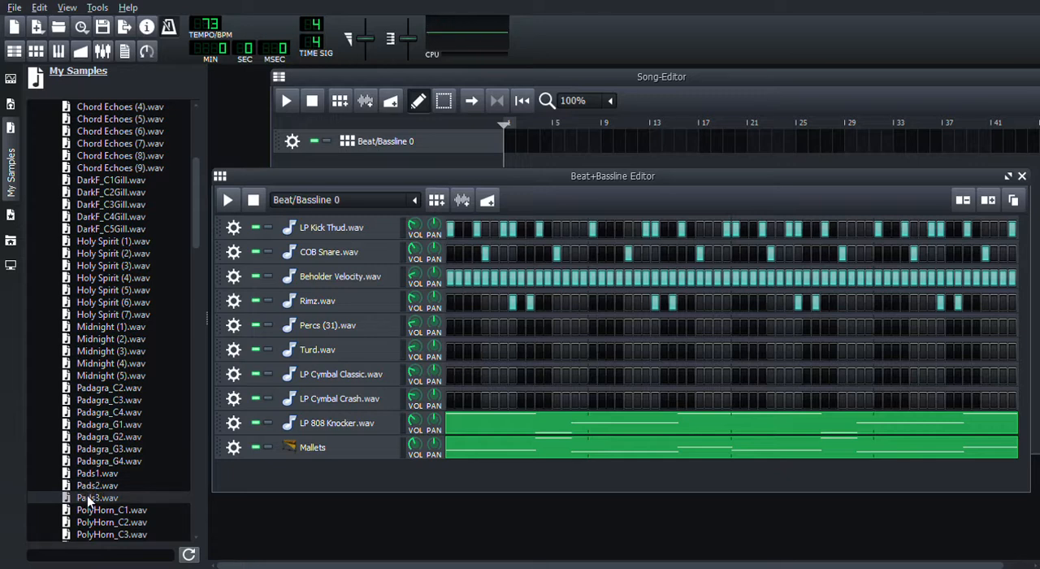
double_click(89, 499)
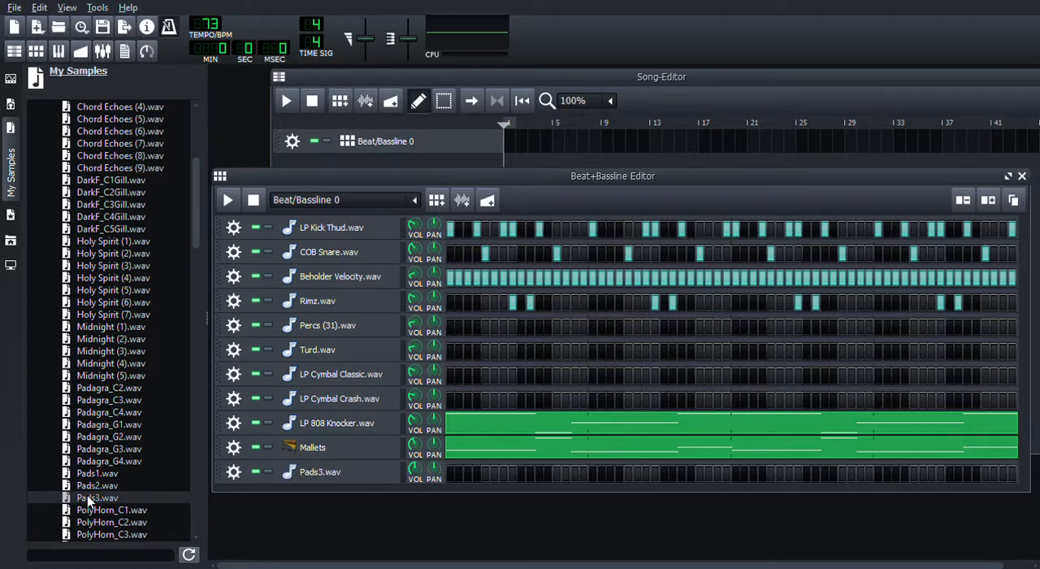
left_click(12, 180)
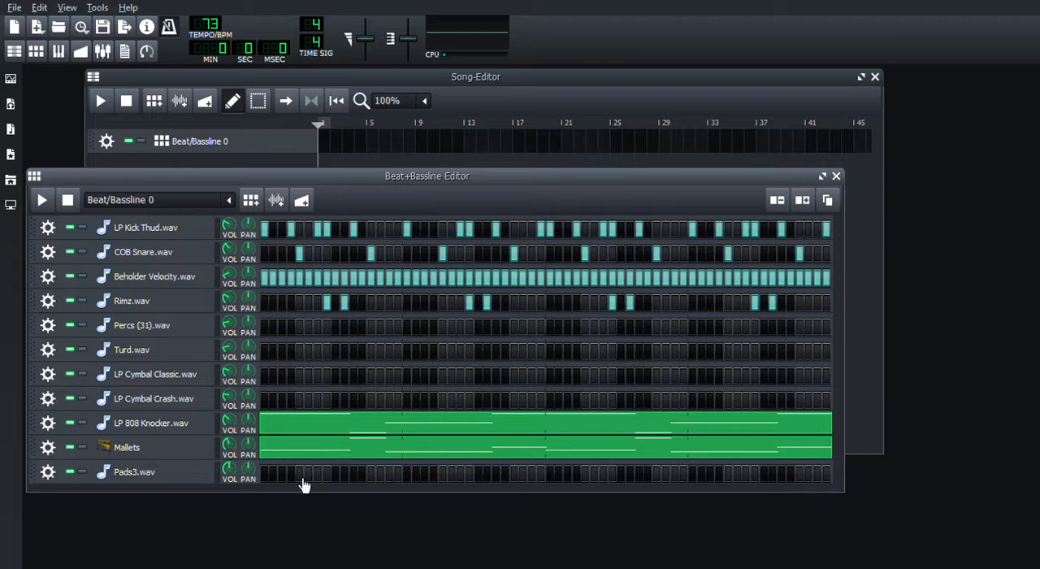
- Copy the Mallets melody into the Pads3.wav track and play only these two tracks together
left_click(324, 331)
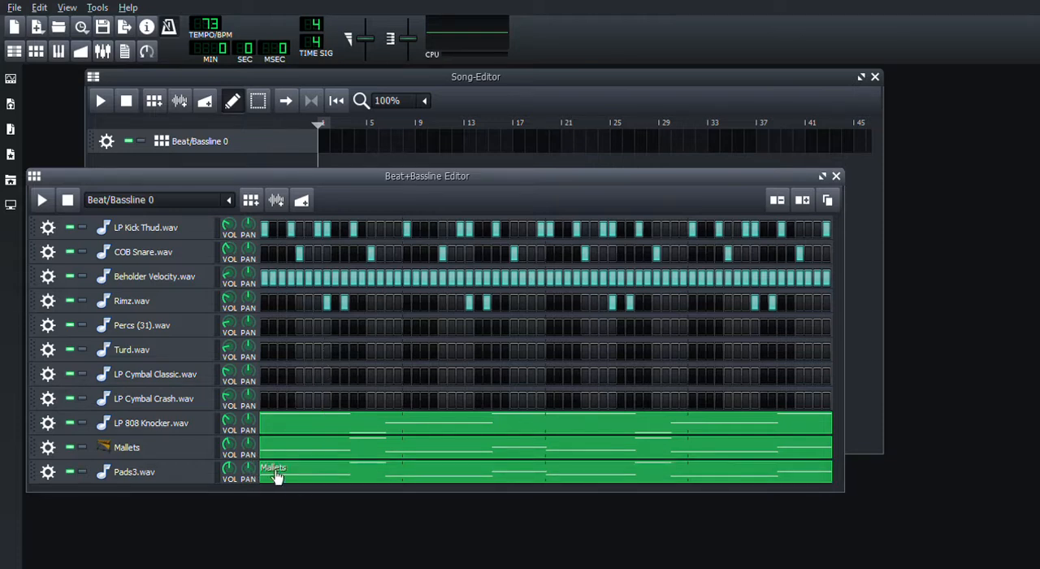
left_click(314, 441)
left_click(83, 448)
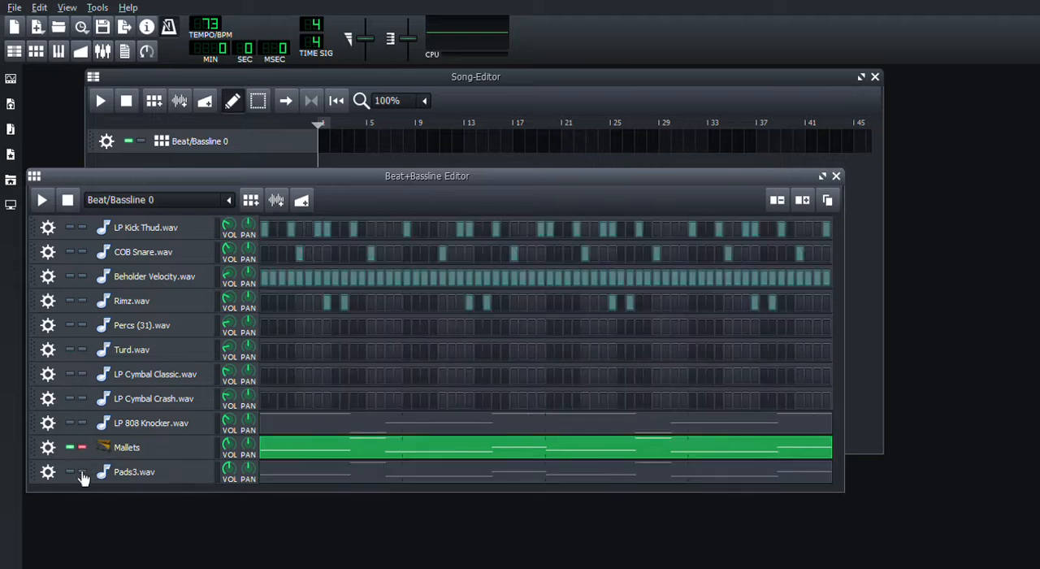
left_click(71, 473)
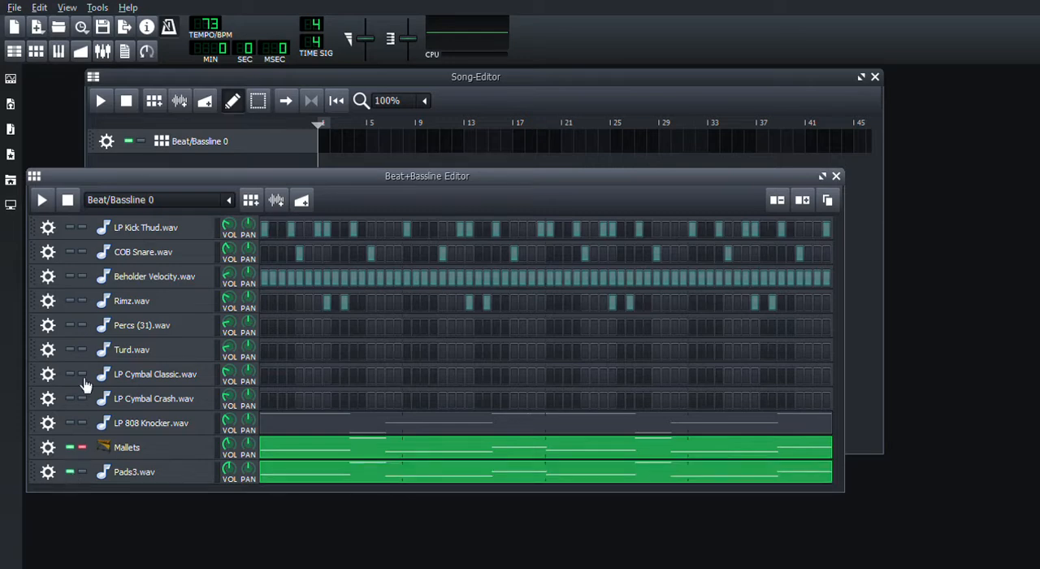
left_click(43, 201)
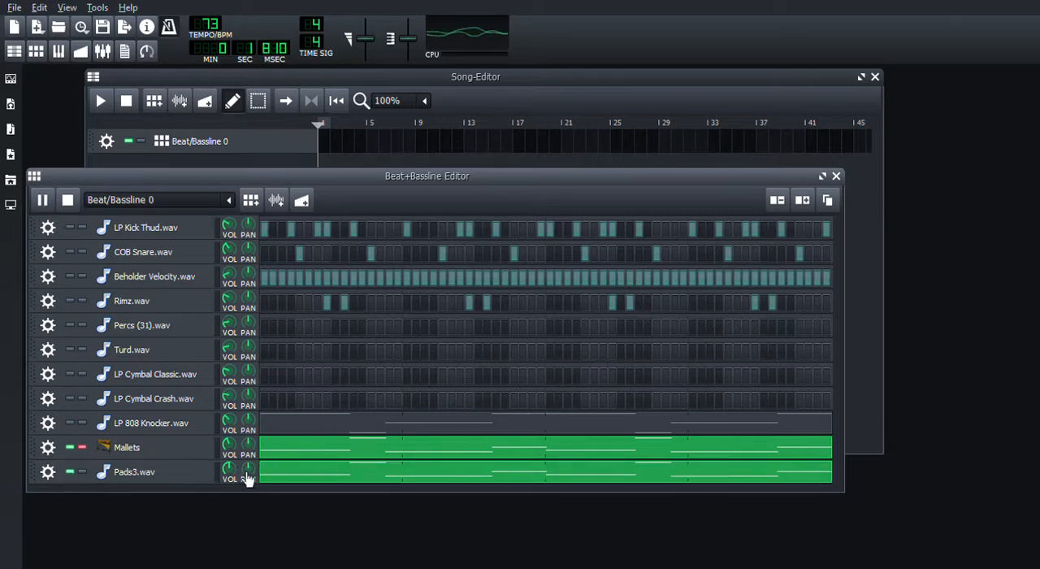
- Trim the start of the Pads3.wav sample to a sample length of about 6.6 s
left_click(201, 474)
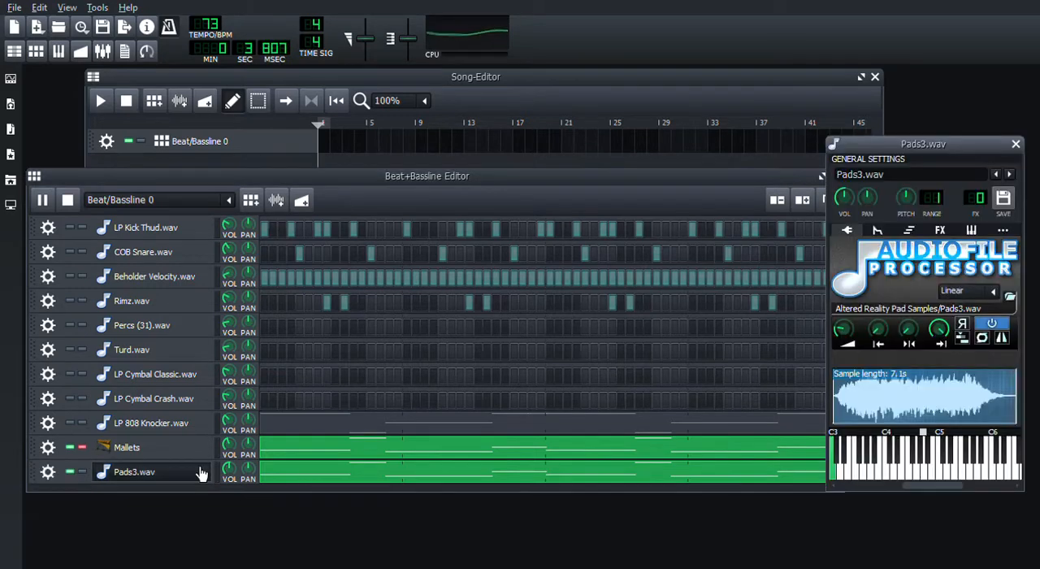
left_click(925, 437)
left_click_drag(878, 329, 877, 320)
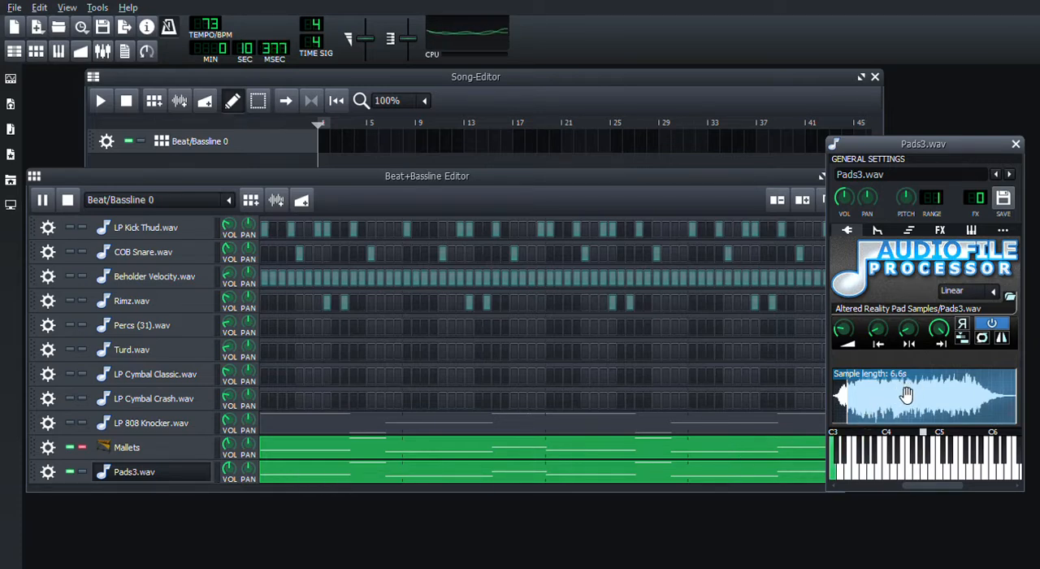
- Add a C* Compress effect to the Pads3.wav track and lower the track's volume
left_click(947, 230)
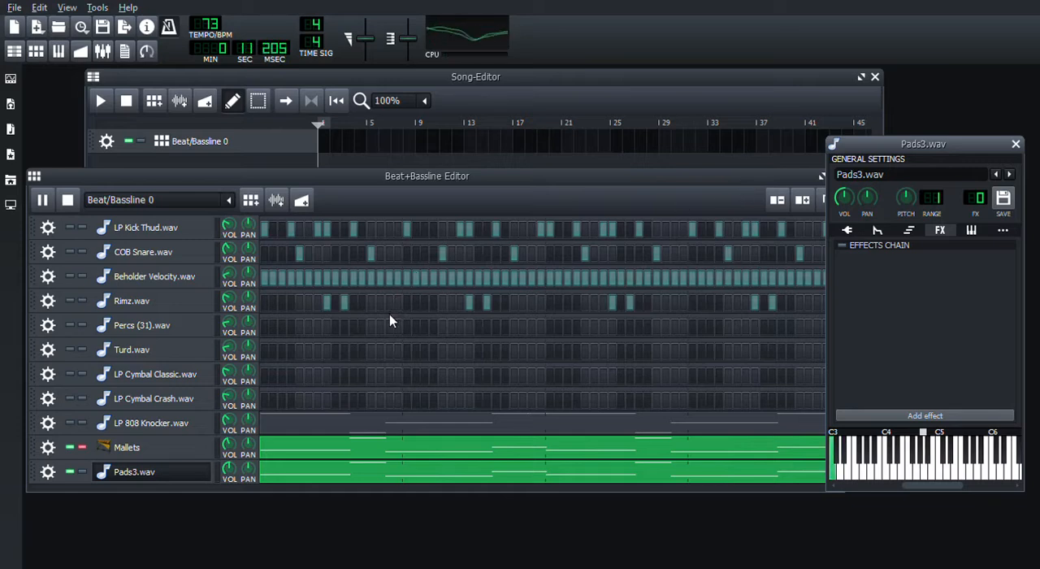
left_click(647, 535)
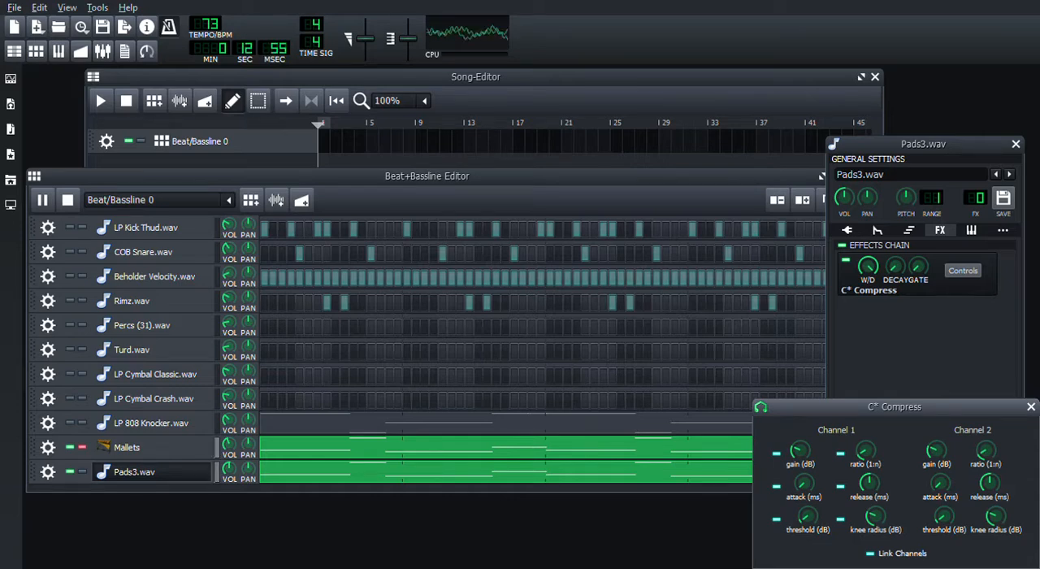
left_click(1031, 408)
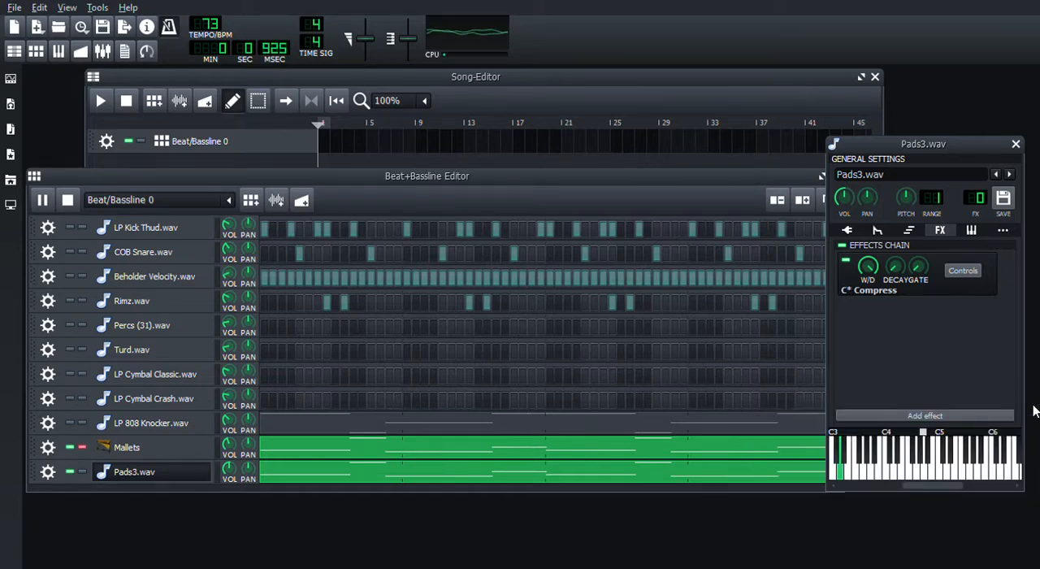
left_click_drag(848, 196, 848, 221)
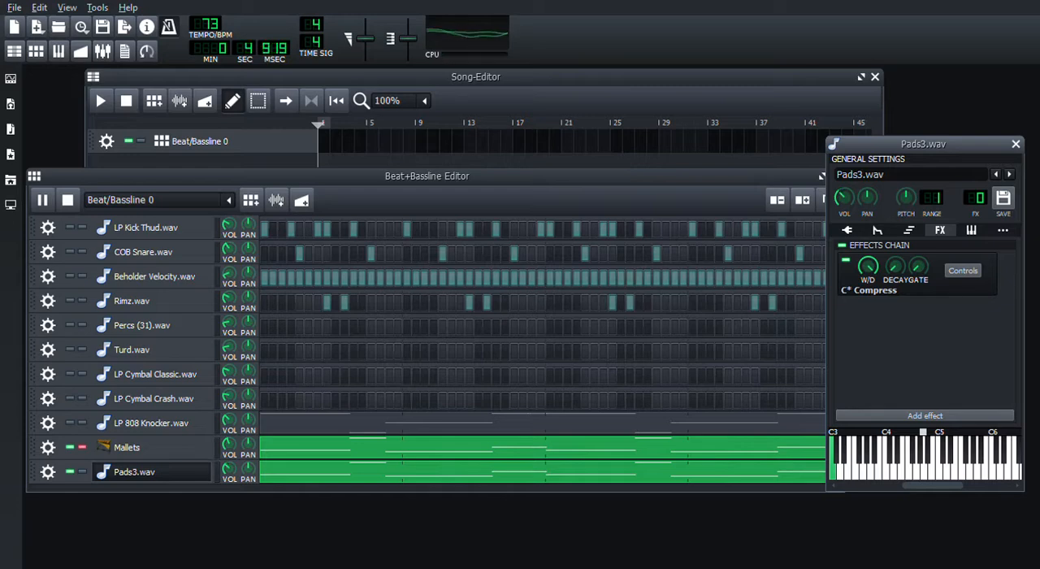
left_click(1016, 143)
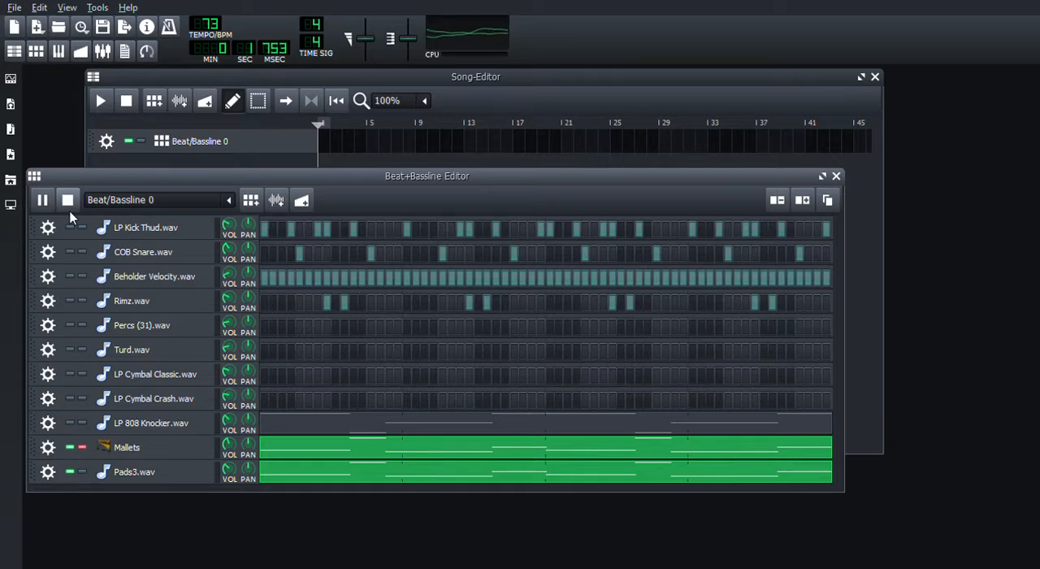
- End the Mallets solo to hear the full beat, stop the playback, and make the Beat+Bassline Editor slightly taller
left_click(83, 448)
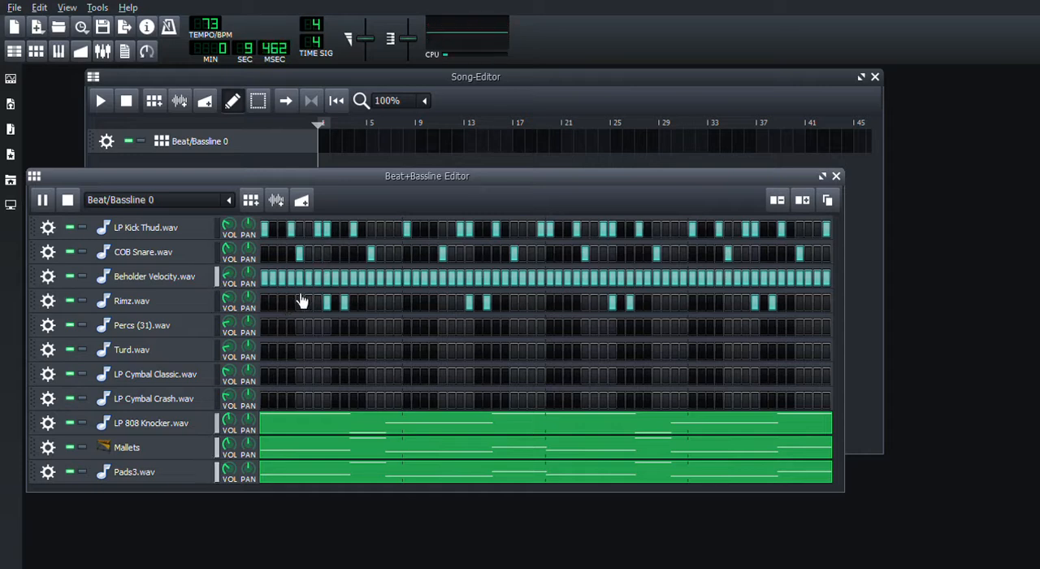
left_click(68, 204)
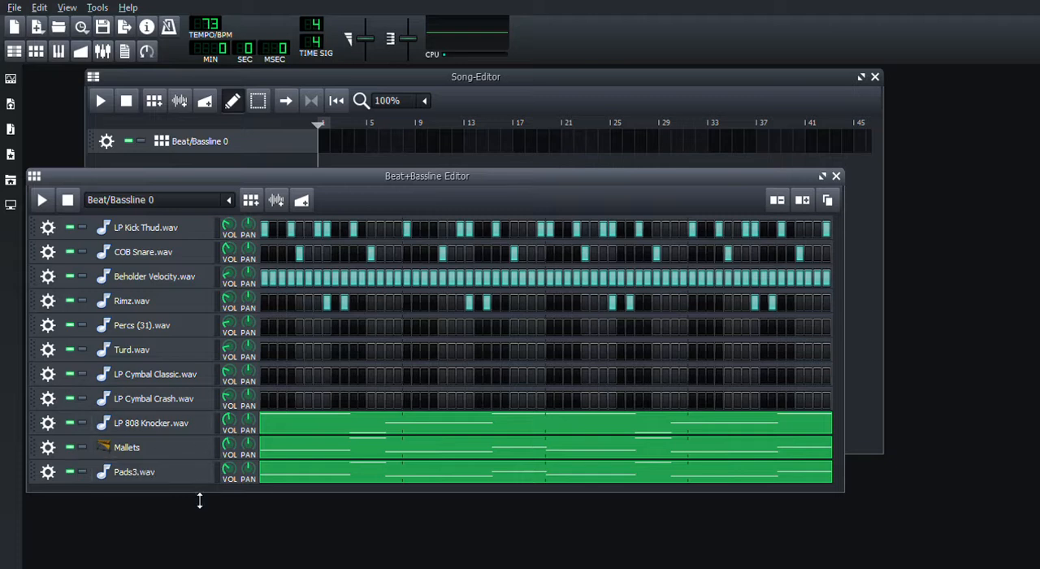
left_click_drag(199, 502, 204, 509)
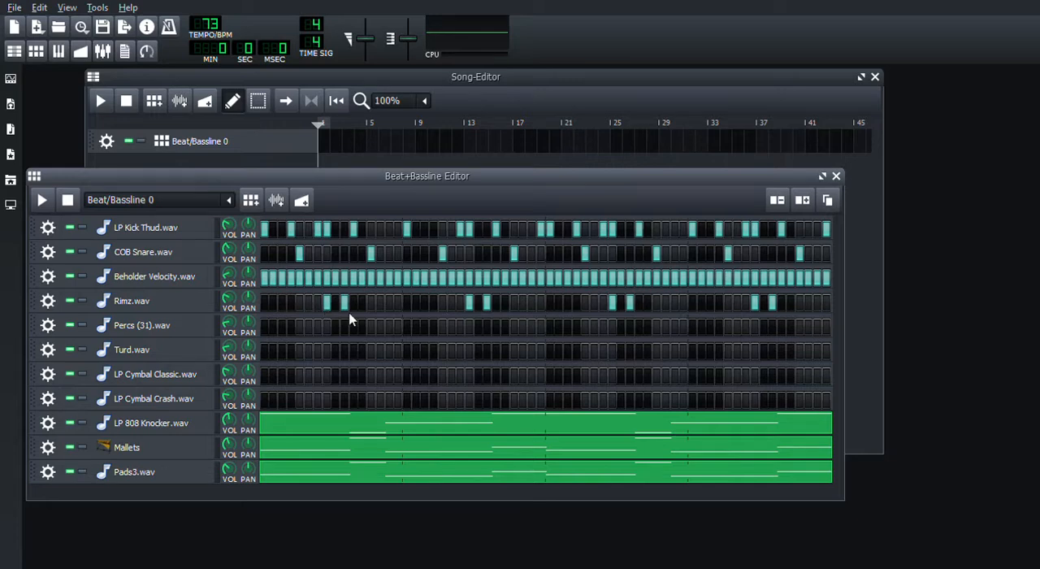
- Set the Rimz.wav piano roll to 1/16 quantization and add a D#4 note on the second sixteenth of all four bars
double_click(350, 319)
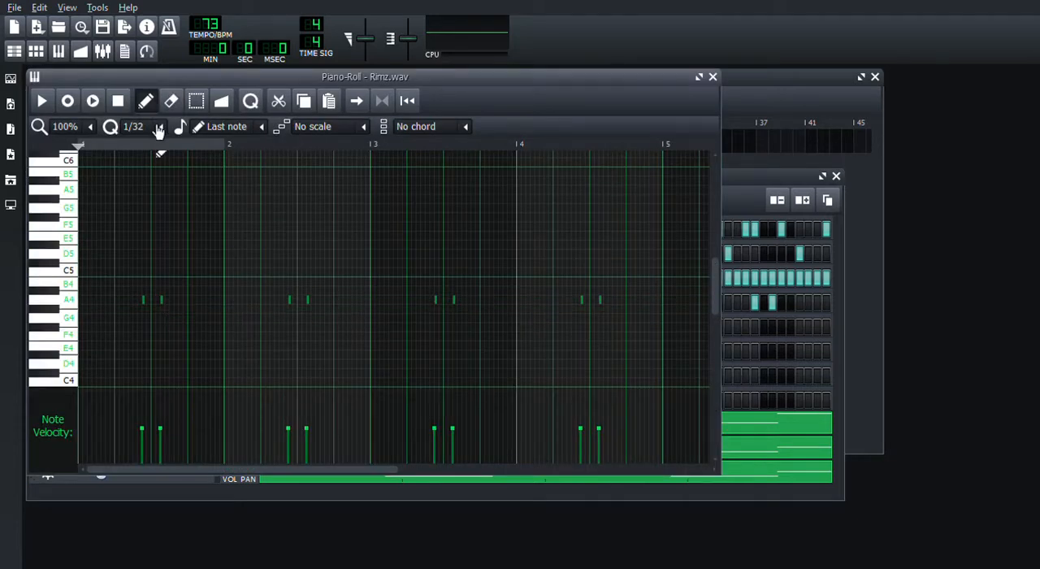
left_click(150, 238)
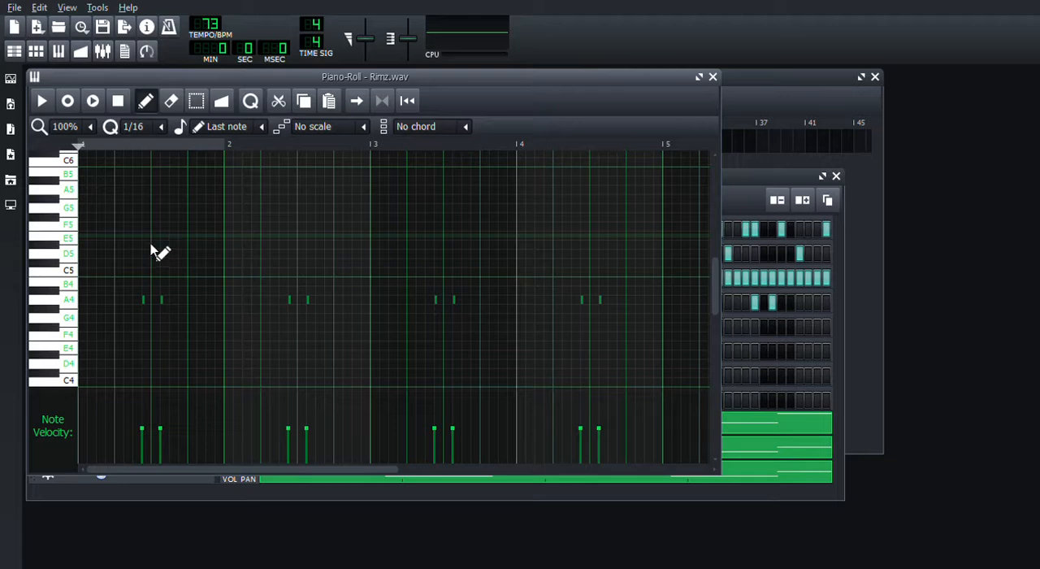
left_click(91, 358)
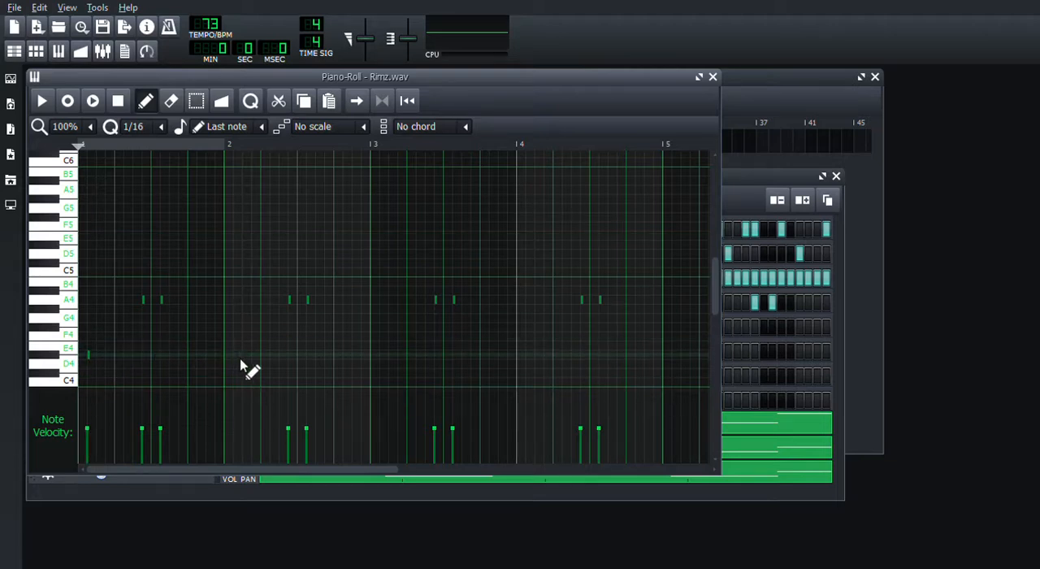
left_click(389, 360)
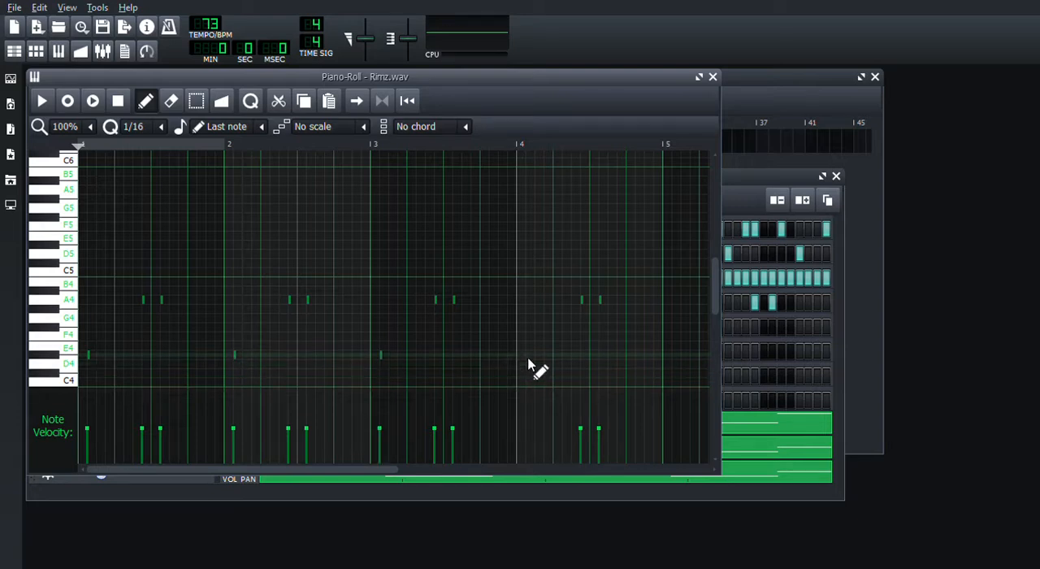
left_click(528, 360)
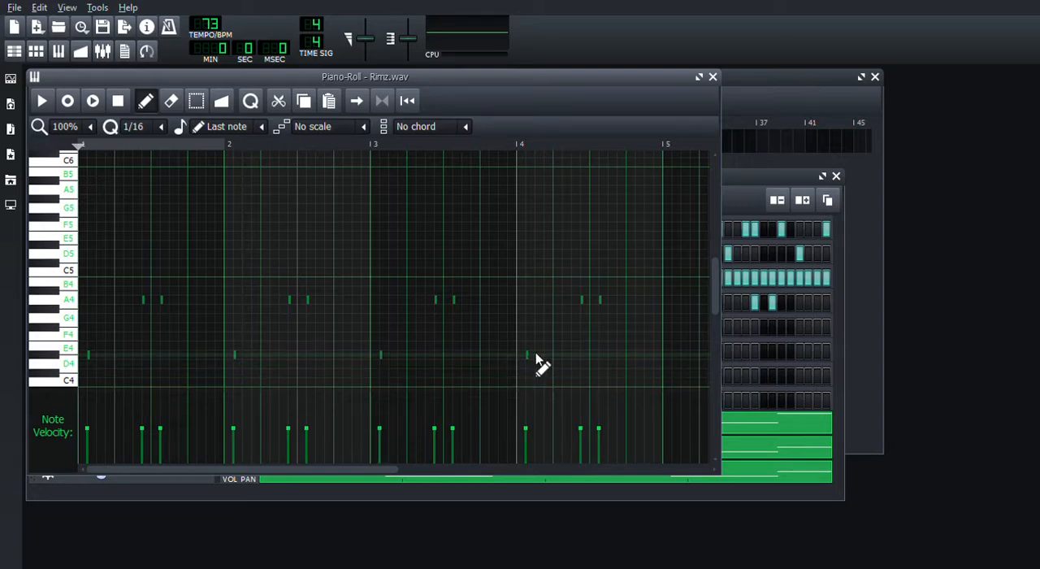
left_click(712, 77)
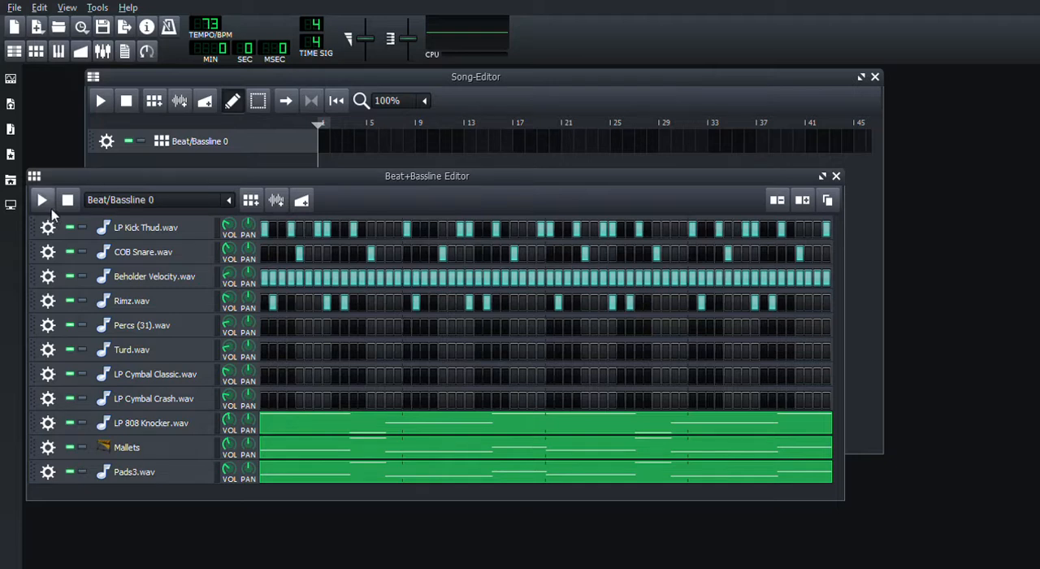
- Solo Rimz.wav, unmute COB Snare.wav and LP Kick Thud.wav, and play the three tracks together
left_click(83, 302)
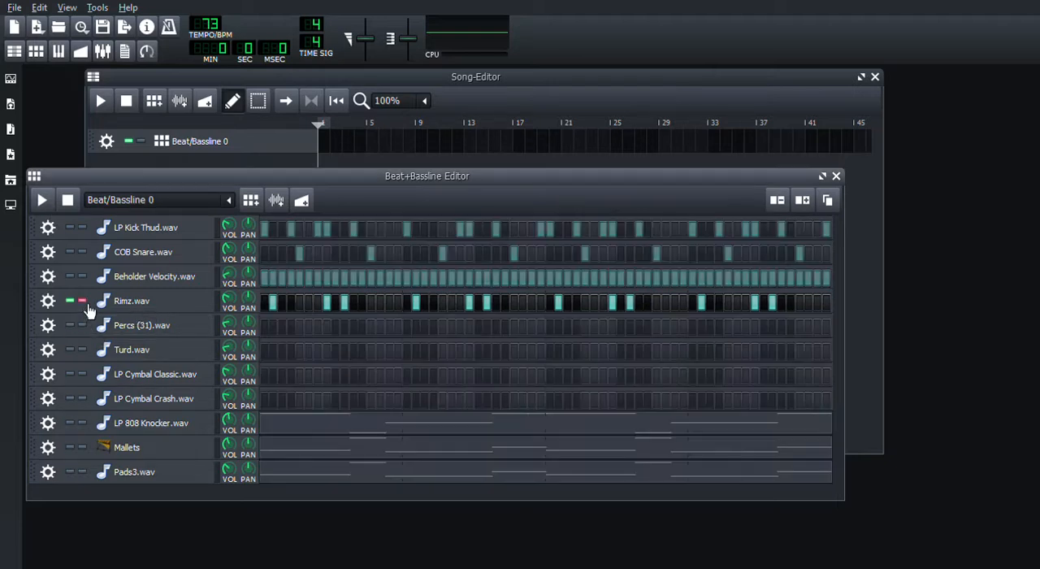
left_click(70, 253)
left_click(71, 229)
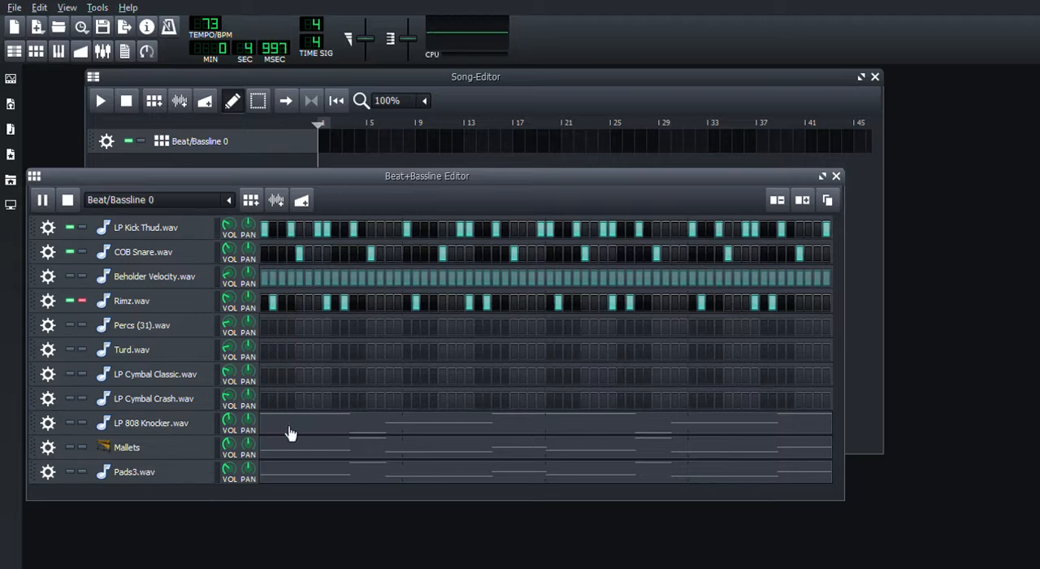
- Place Turd.wav hits on steps 16, 32, 48 and 64 and unmute the track to hear them
left_click(399, 353)
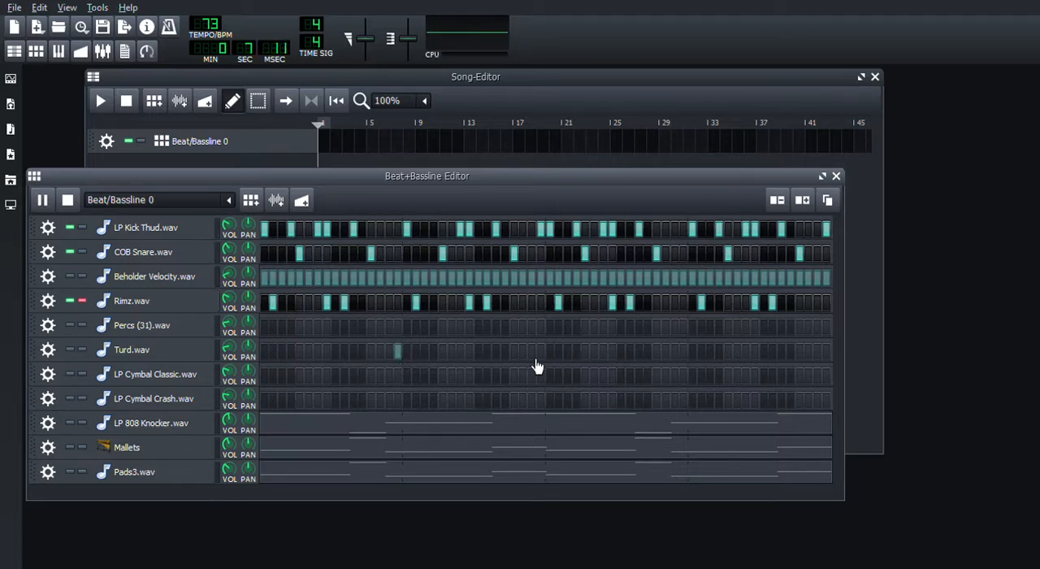
left_click(542, 352)
left_click(686, 354)
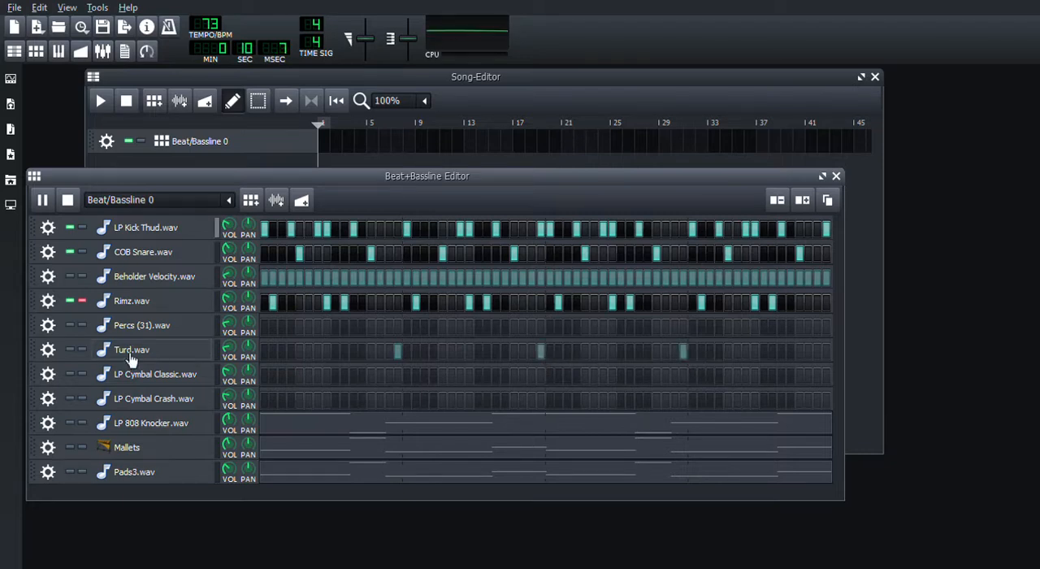
left_click(71, 351)
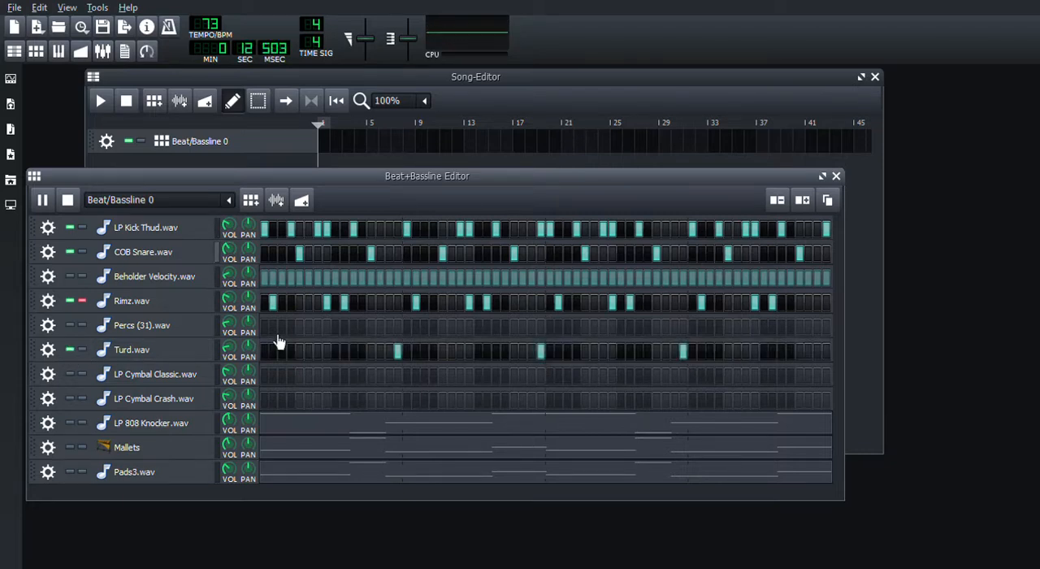
left_click(828, 354)
- Unmute Beholder Velocity.wav, end the Rimz.wav solo to hear the full beat, stop the playback, and bring the Song-Editor forward
left_click(71, 277)
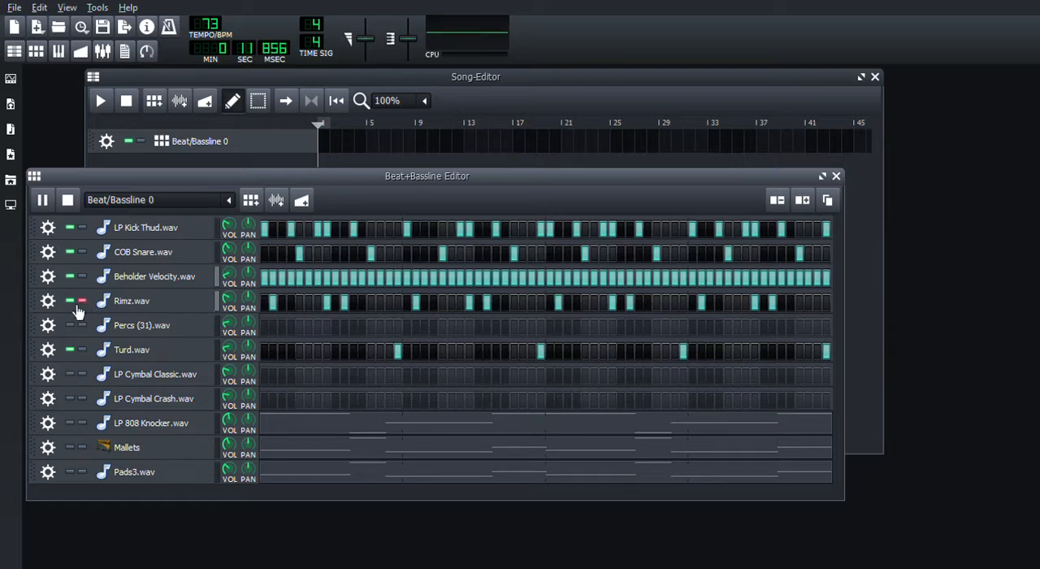
left_click(83, 303)
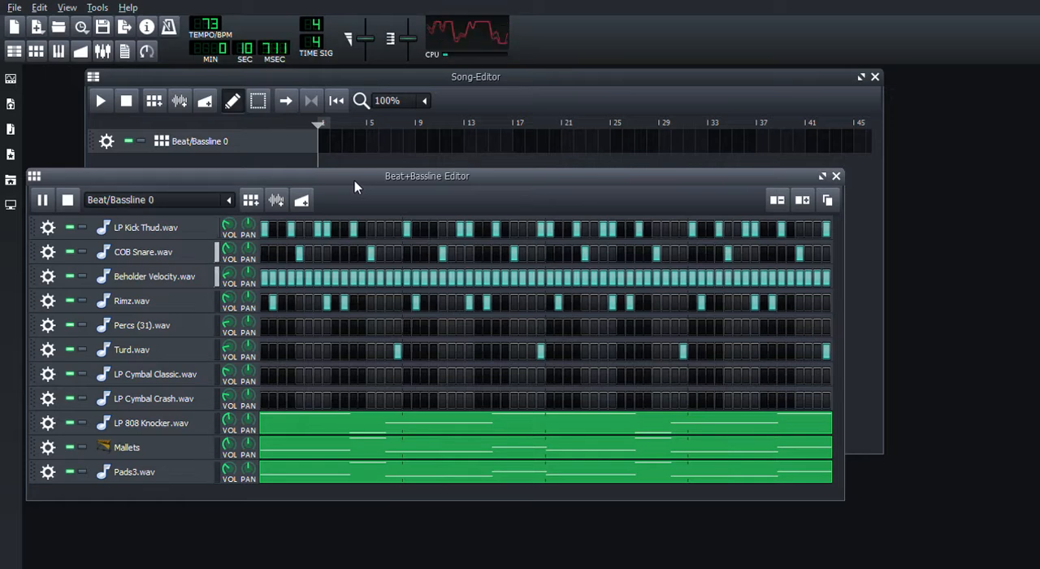
left_click(75, 200)
left_click(112, 146)
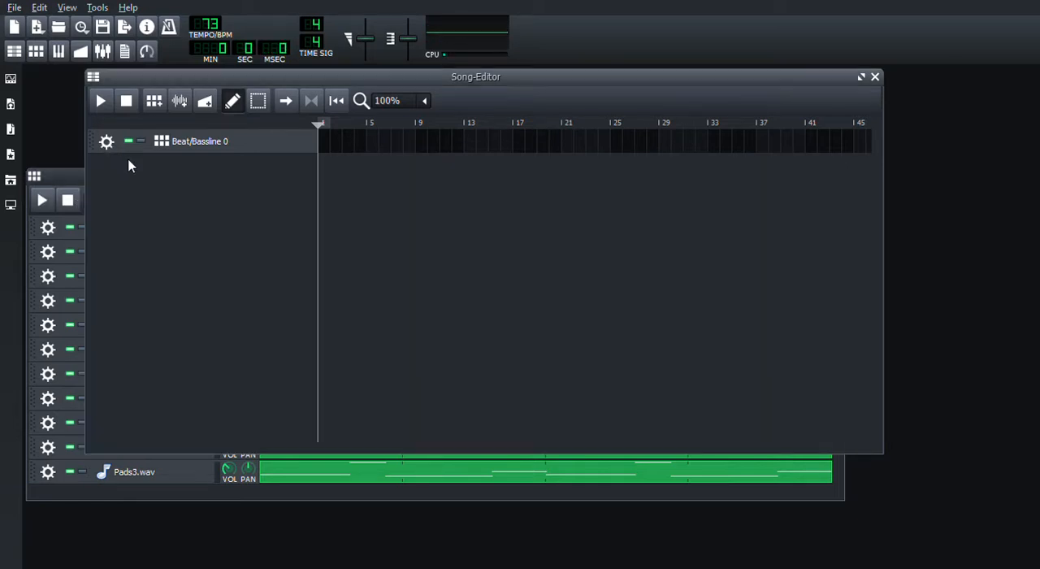
- Clone Beat/Bassline 0 and add COB Snare.wav hits on steps 56, 63 and 64 of the clone
left_click(135, 162)
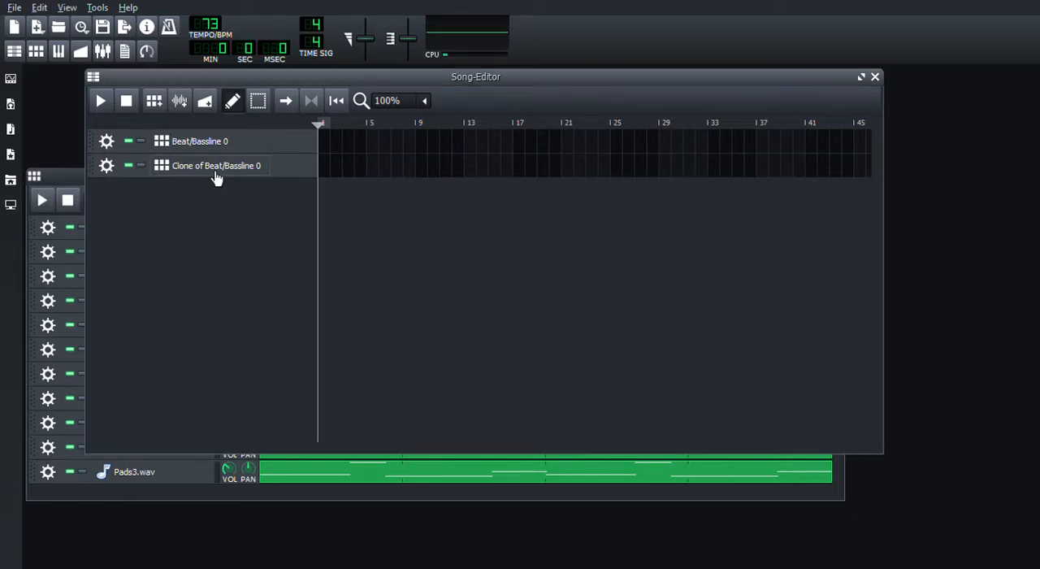
left_click(70, 178)
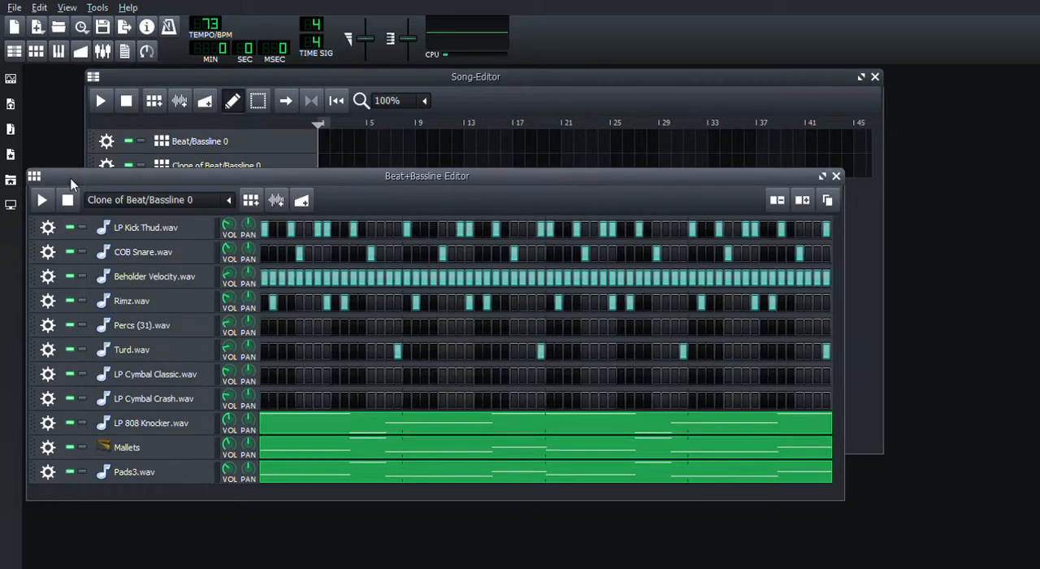
left_click(756, 256)
left_click(818, 254)
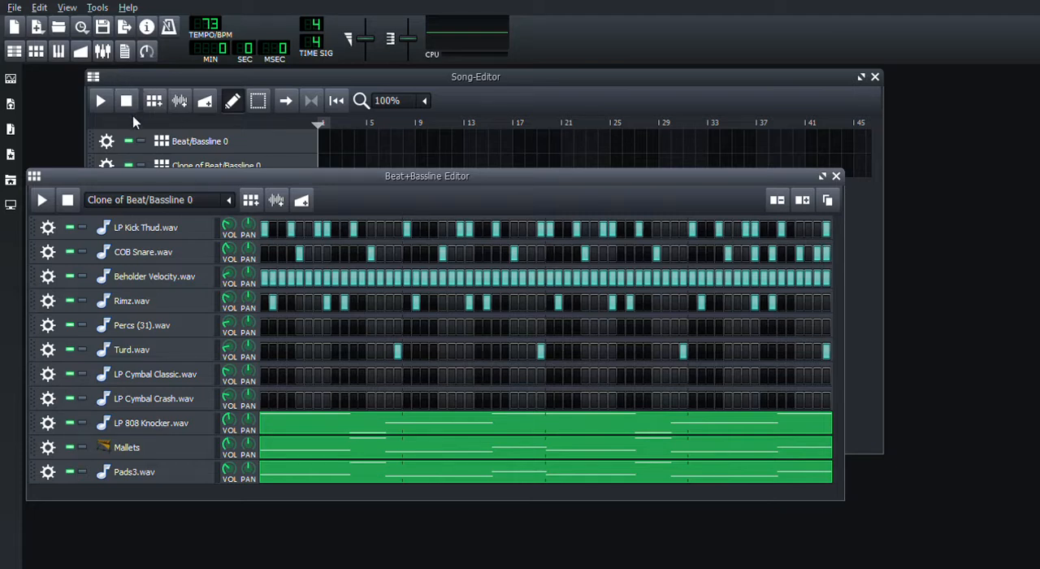
- Clone Beat/Bassline 0 a second time and bring up the new clone's pattern for editing
left_click(108, 144)
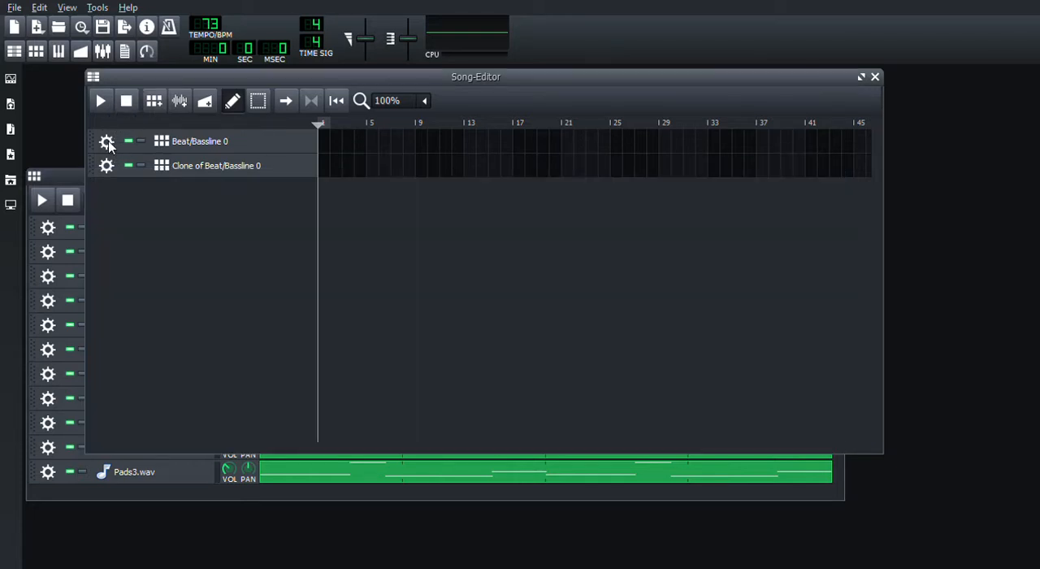
left_click(126, 162)
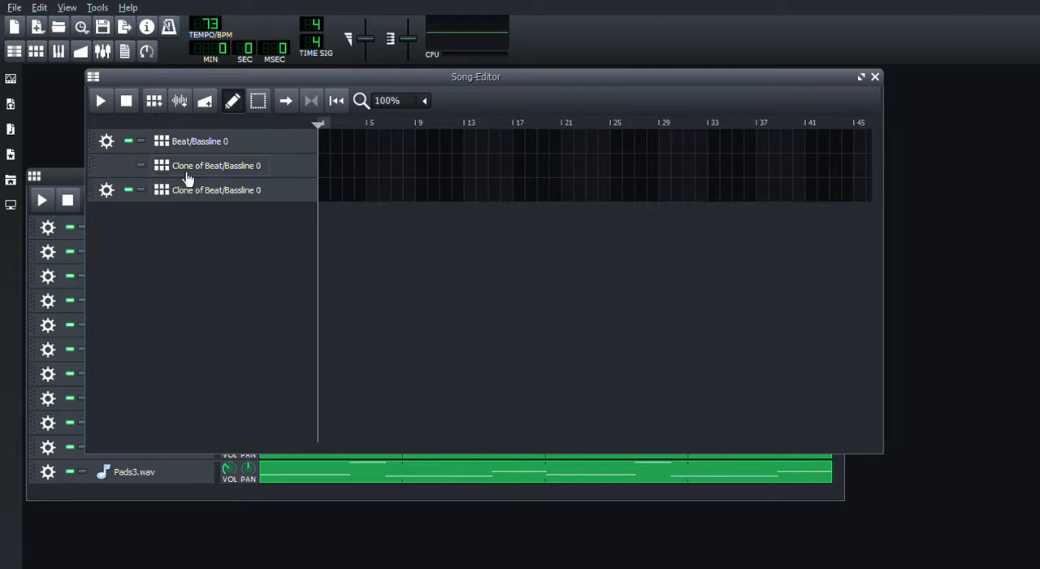
left_click(66, 178)
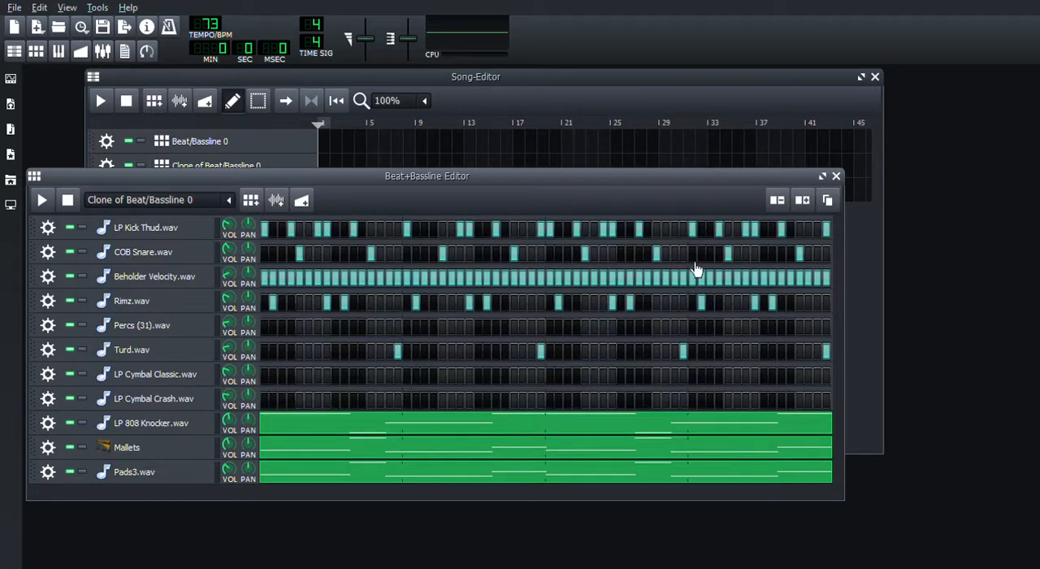
- Remove the LP Kick Thud.wav hits on steps 52, 55, 56, 59 and 64 and the COB Snare.wav hits on steps 53 and 61
left_click(720, 230)
left_click(746, 231)
left_click(754, 231)
left_click(783, 232)
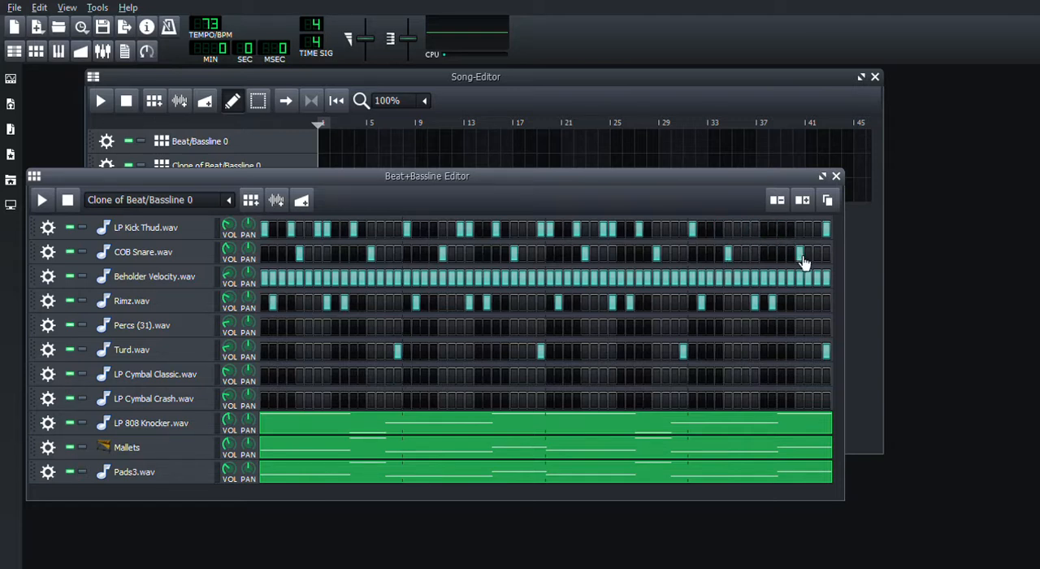
left_click(800, 254)
left_click(827, 232)
- Clear the fourth bar of Beholder Velocity.wav except step 49, and remove all fourth-bar Rimz.wav and Turd.wav hits
right_click(741, 284)
left_click(771, 300)
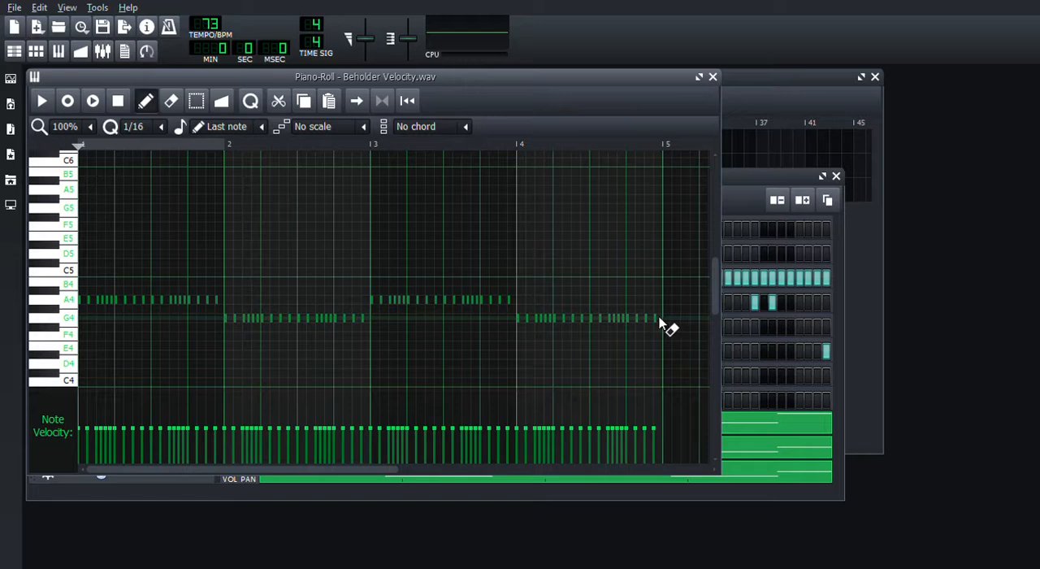
left_click_drag(660, 323, 518, 327)
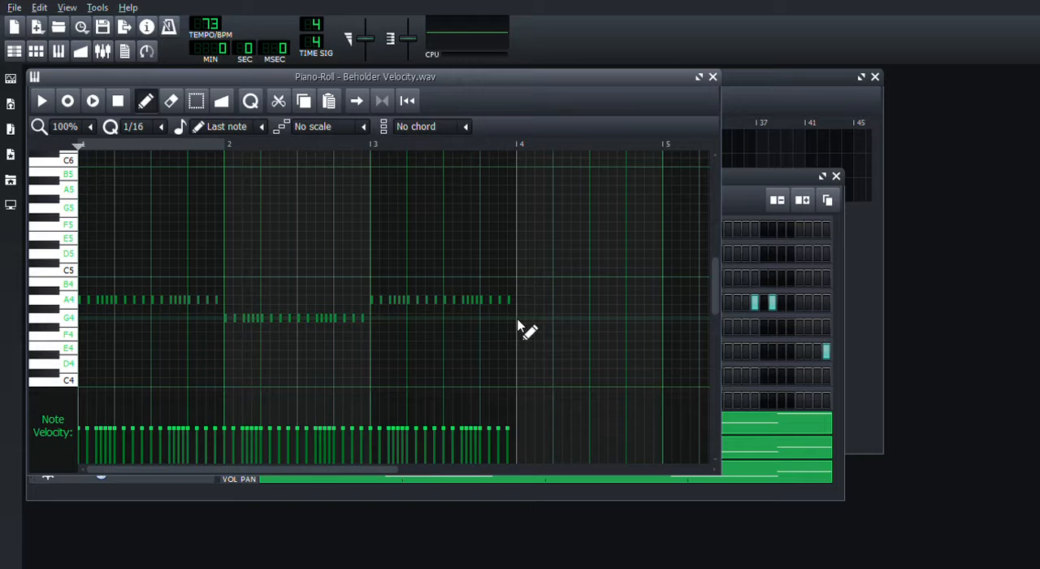
left_click(713, 77)
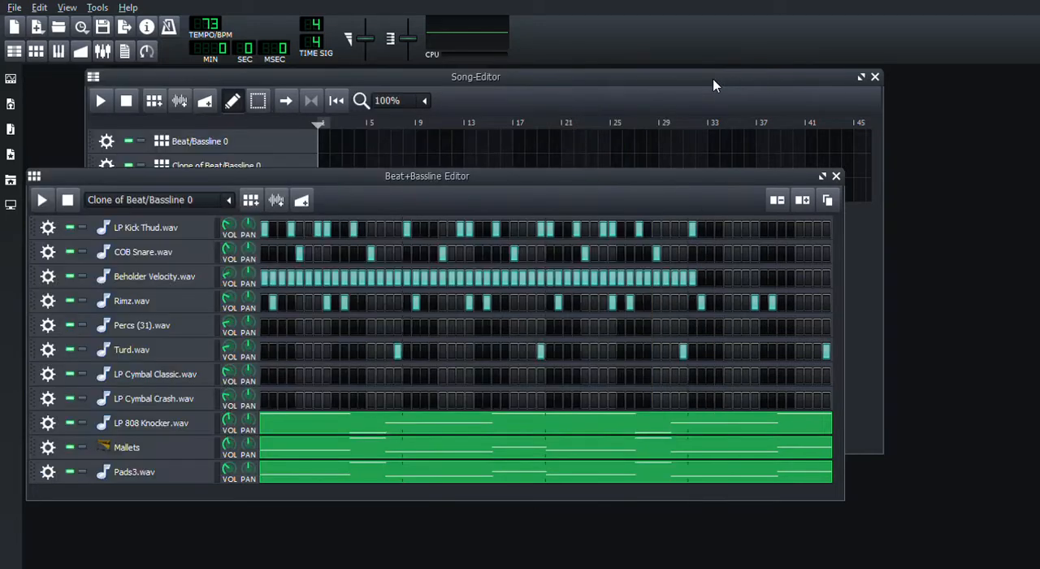
left_click(703, 307)
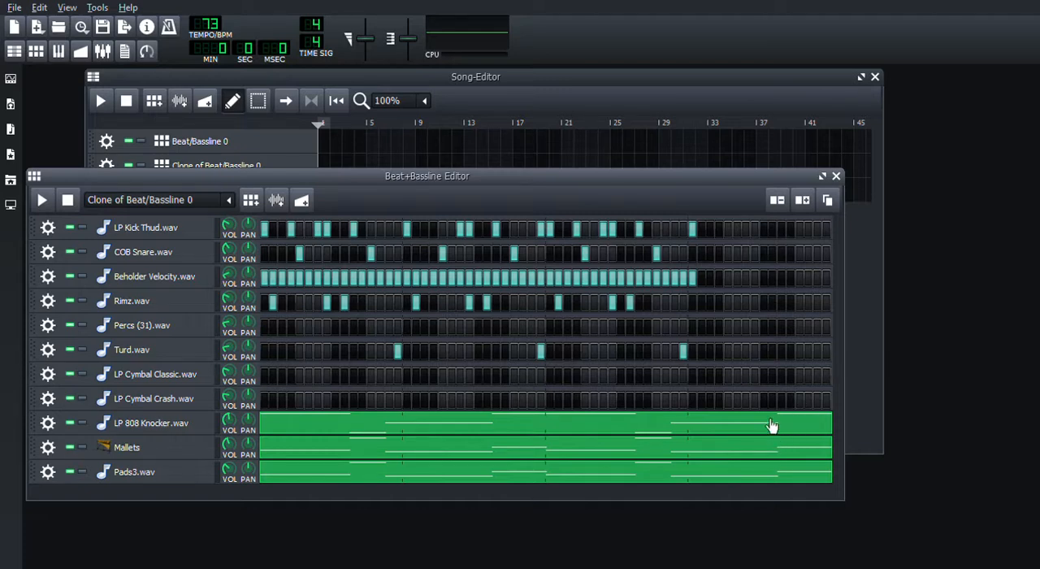
- Delete the last two B4 notes of LP 808 Knocker.wav and extend the final A4 note to the end of bar 4
double_click(799, 425)
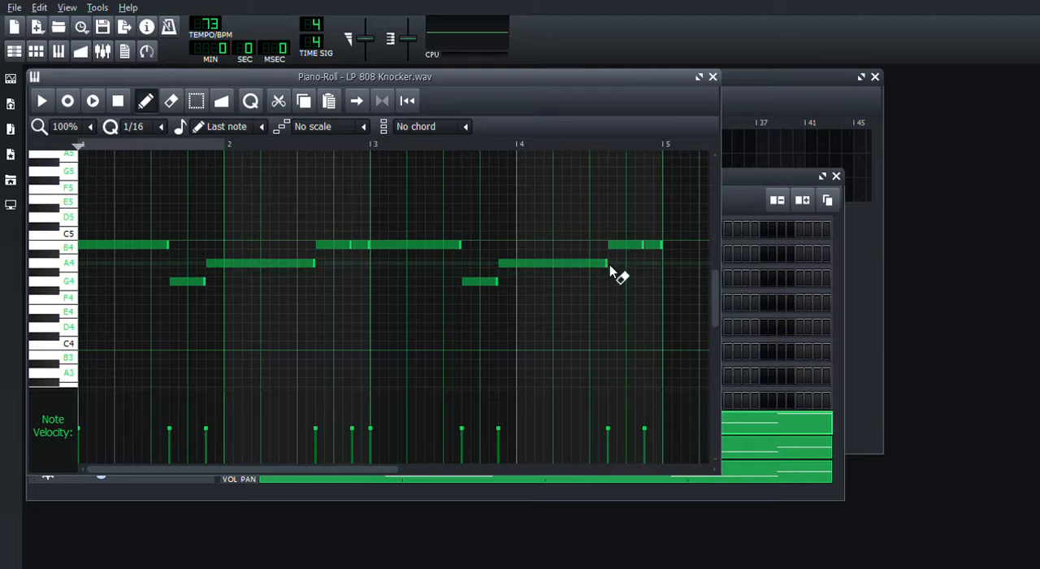
right_click(628, 243)
right_click(654, 245)
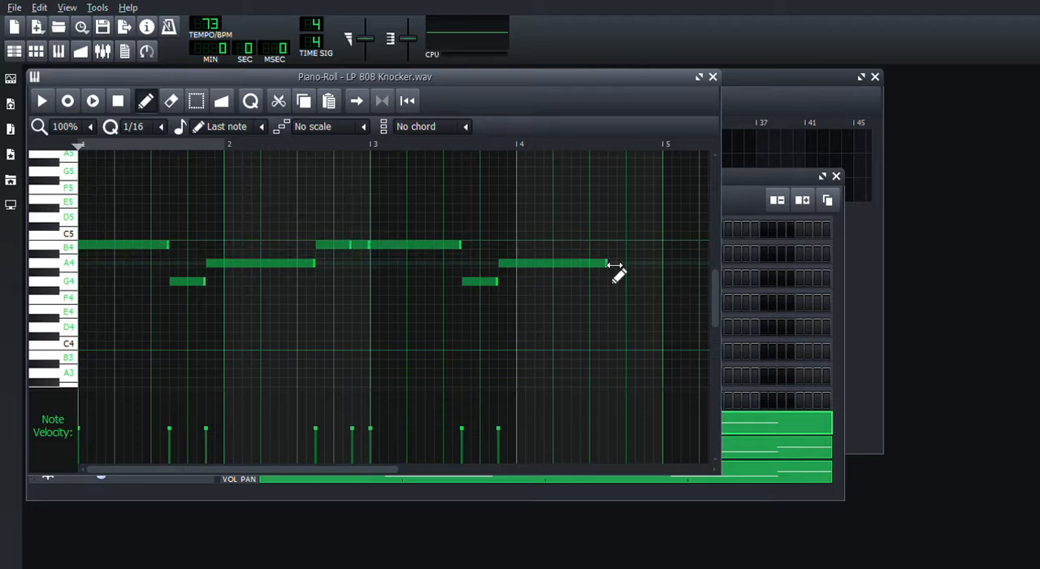
left_click_drag(611, 265, 672, 271)
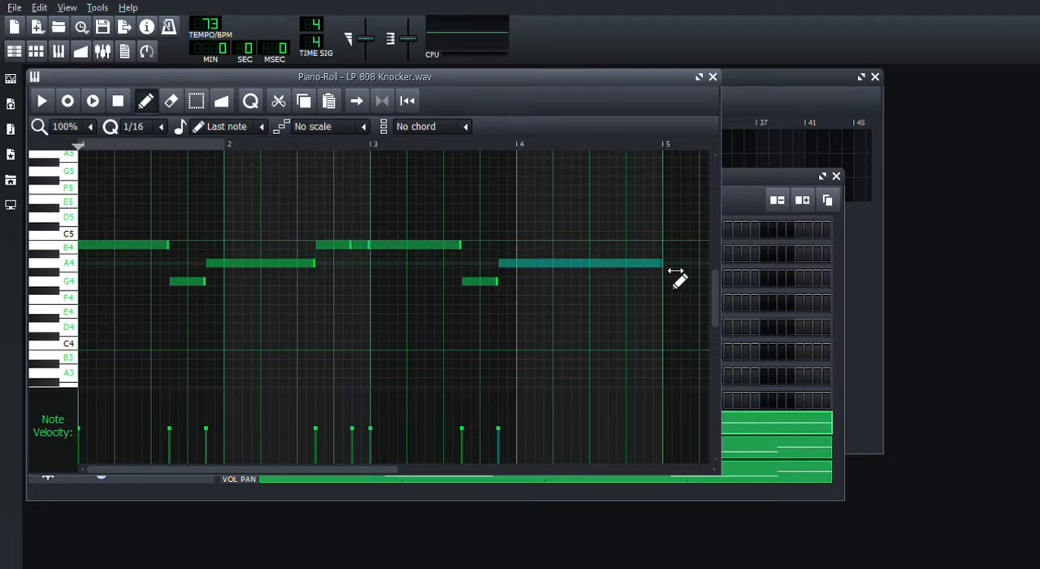
left_click(713, 76)
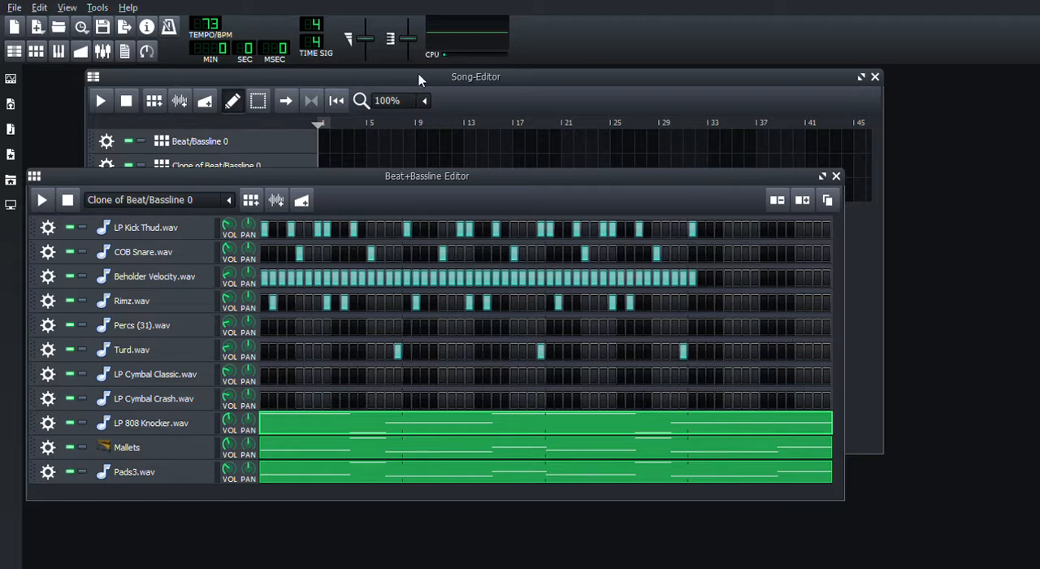
- Place Beat/Bassline 0 at bars 1 and 9, the first clone at bar 5, and the second clone at bar 13
left_click(326, 74)
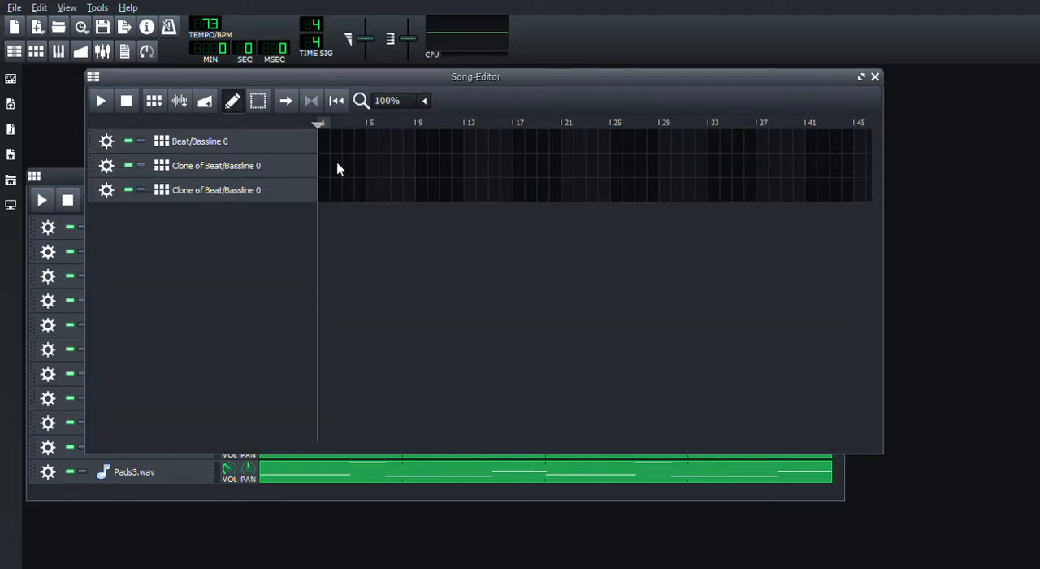
left_click(324, 147)
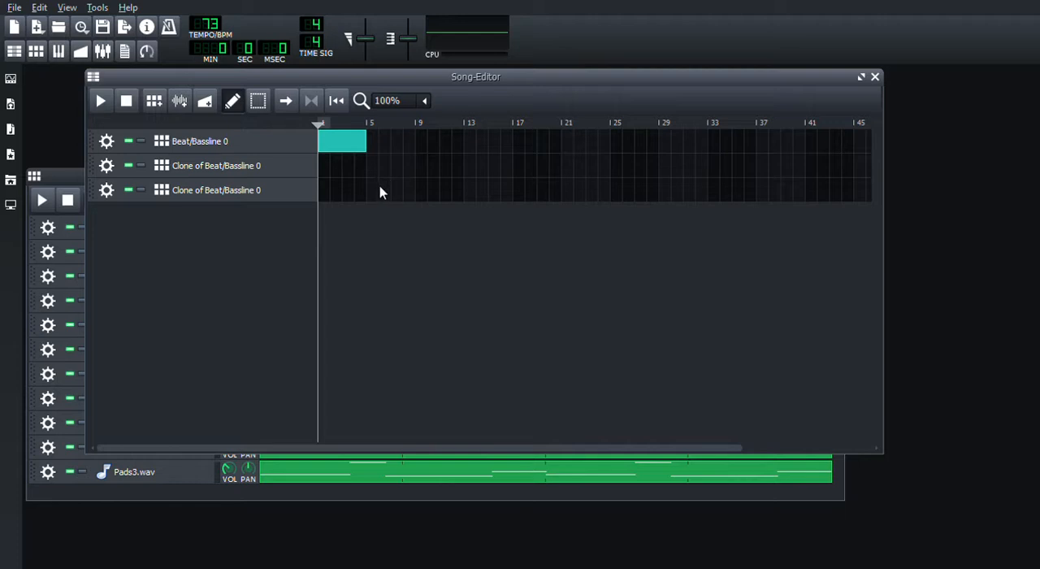
left_click(376, 195)
left_click_drag(308, 190, 322, 162)
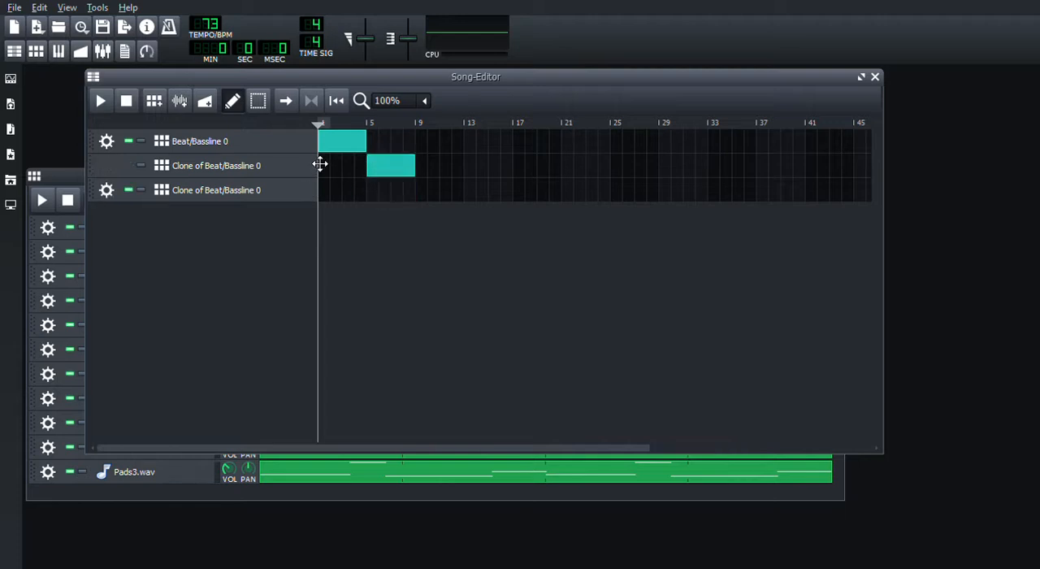
left_click(424, 145)
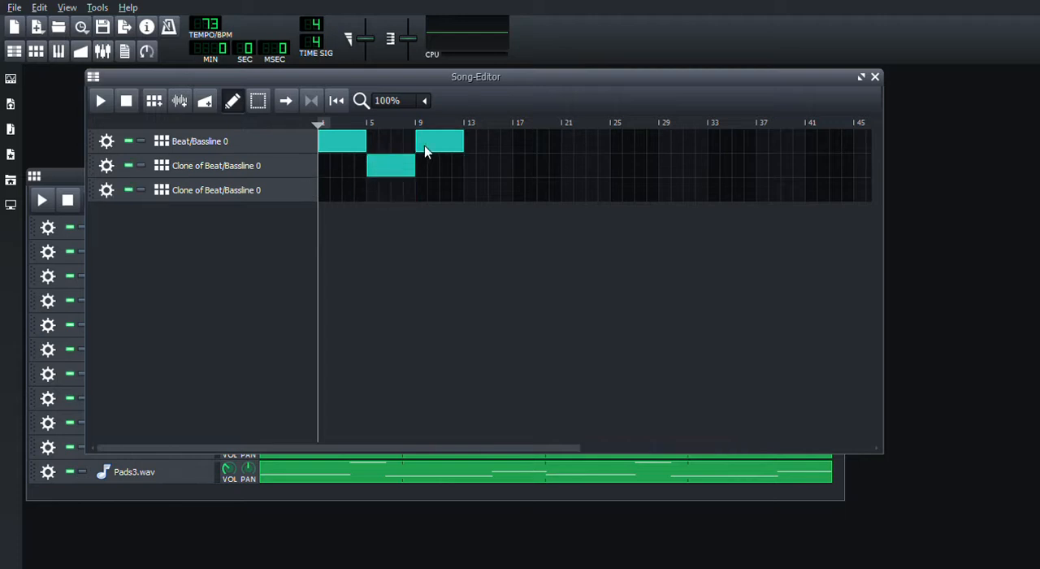
left_click(477, 195)
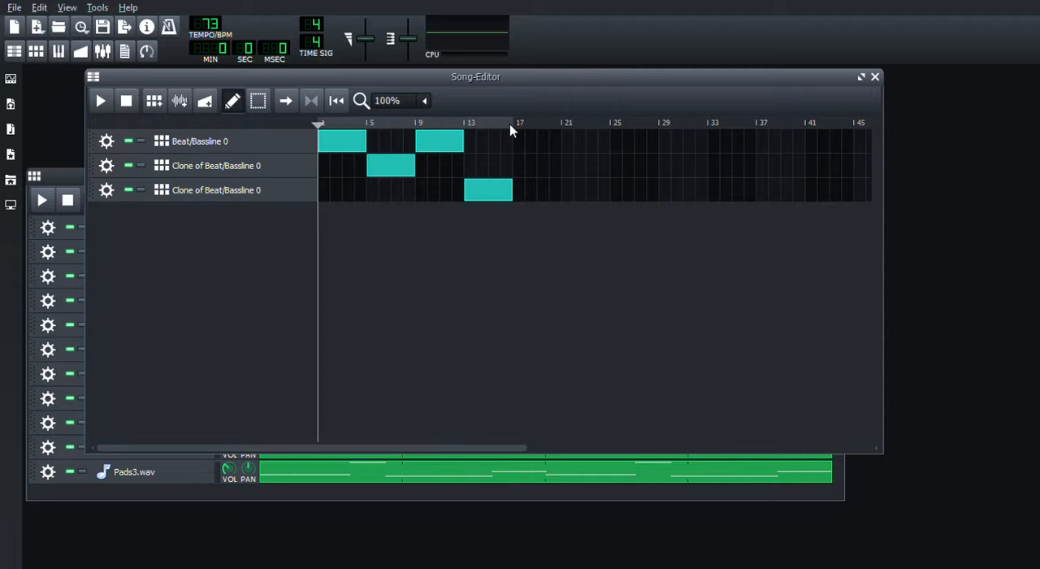
- Loop the 16-bar arrangement, play it while viewing the patterns of all three tracks, and stop the playback
left_click(311, 102)
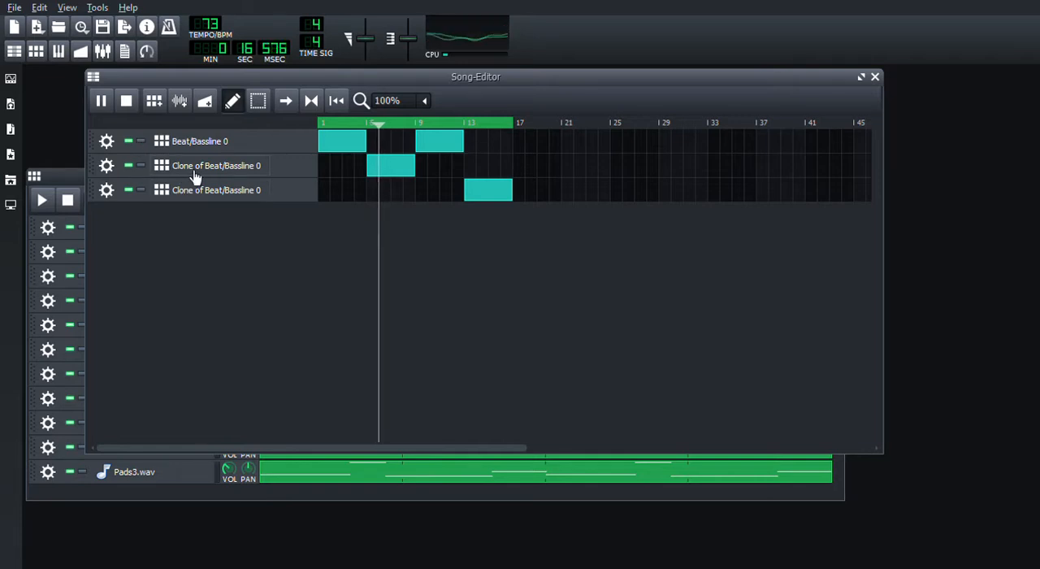
left_click(58, 178)
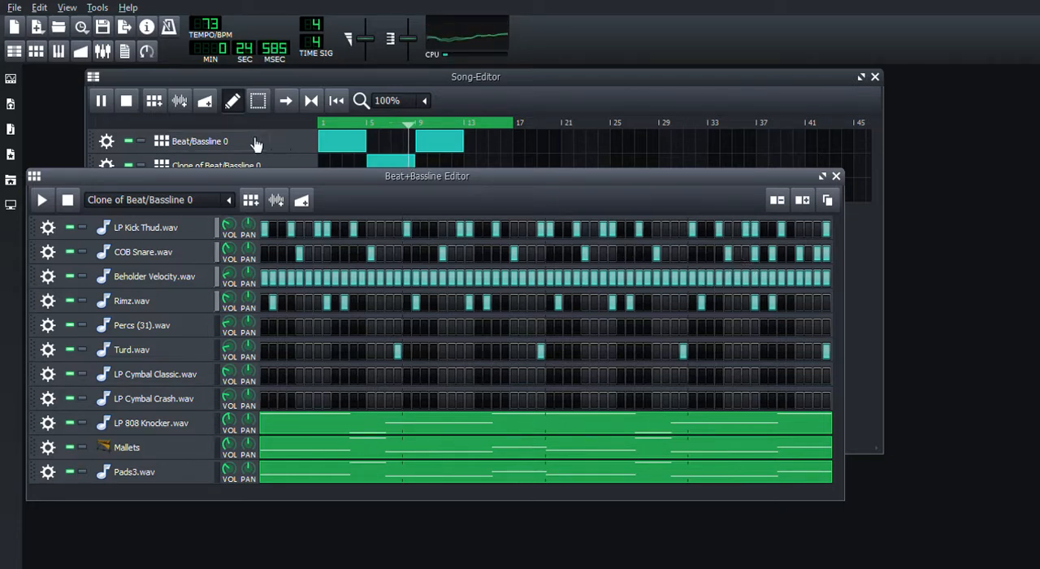
left_click(224, 150)
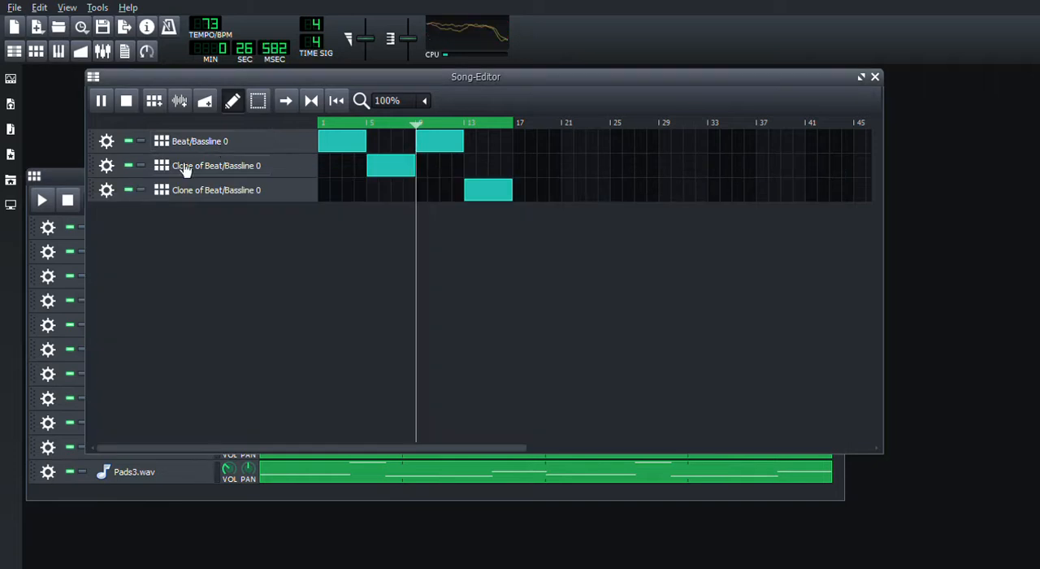
left_click(68, 175)
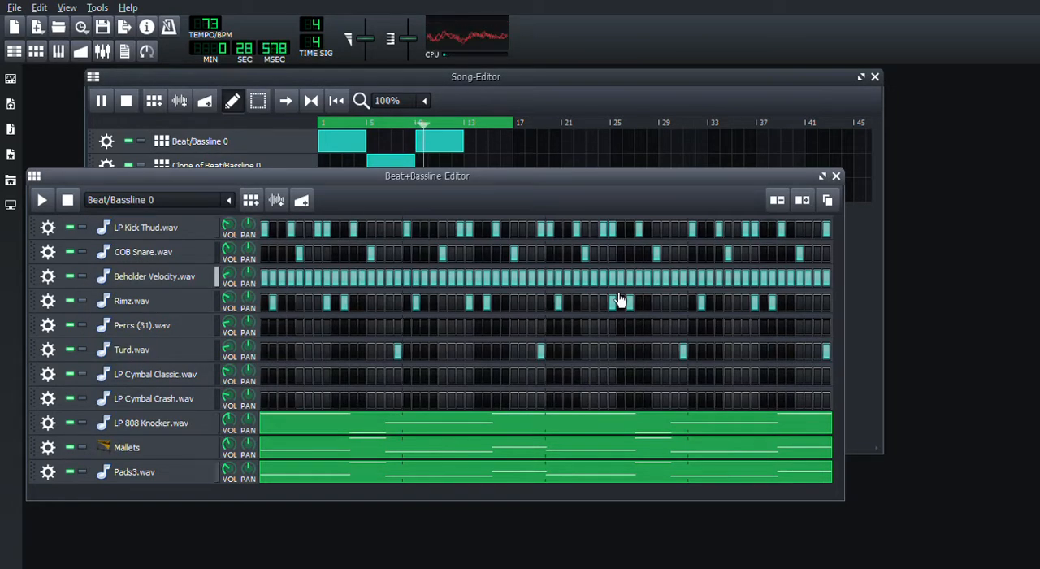
left_click(301, 79)
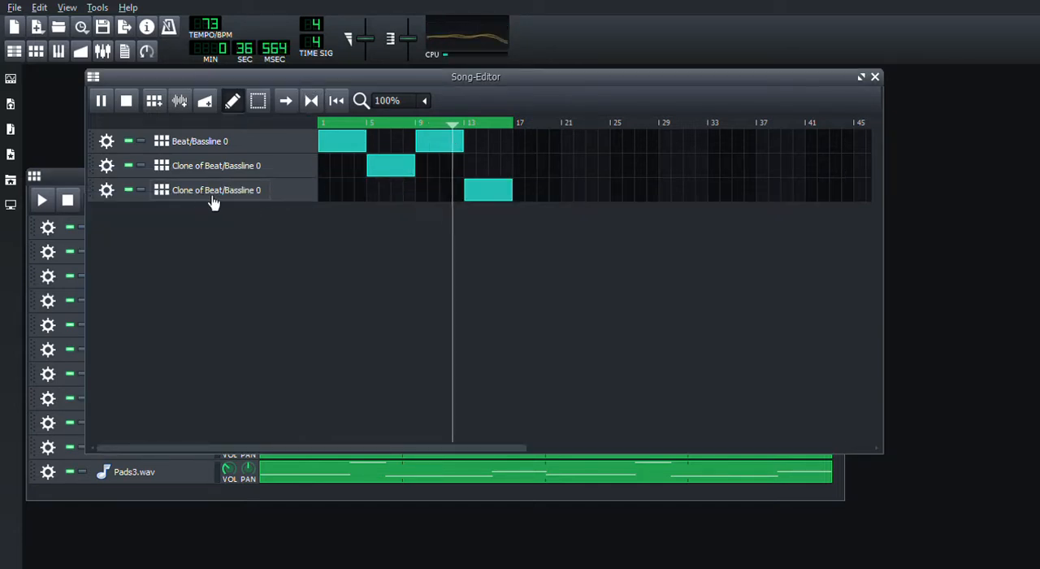
left_click(65, 177)
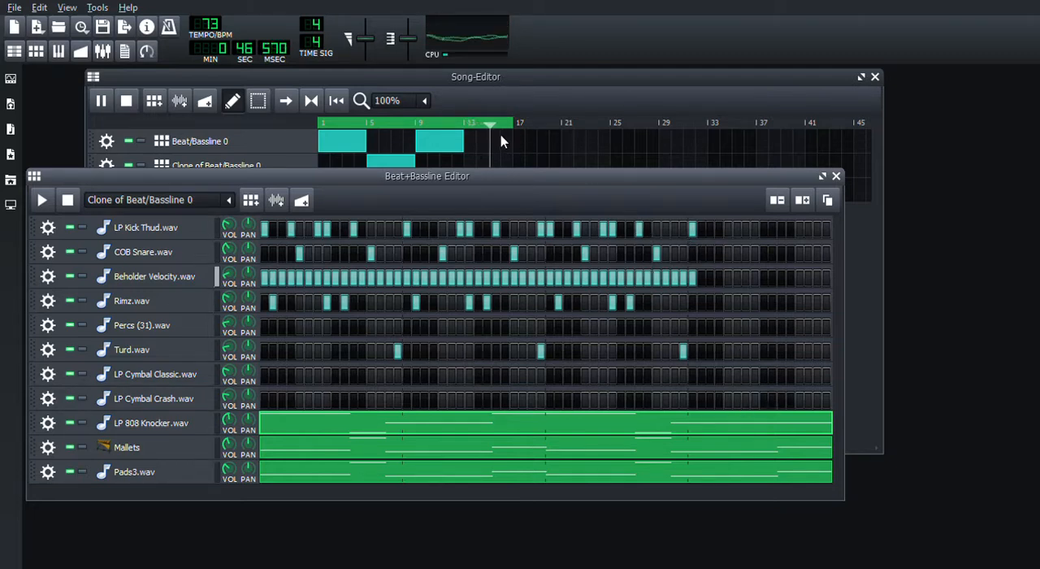
left_click(513, 79)
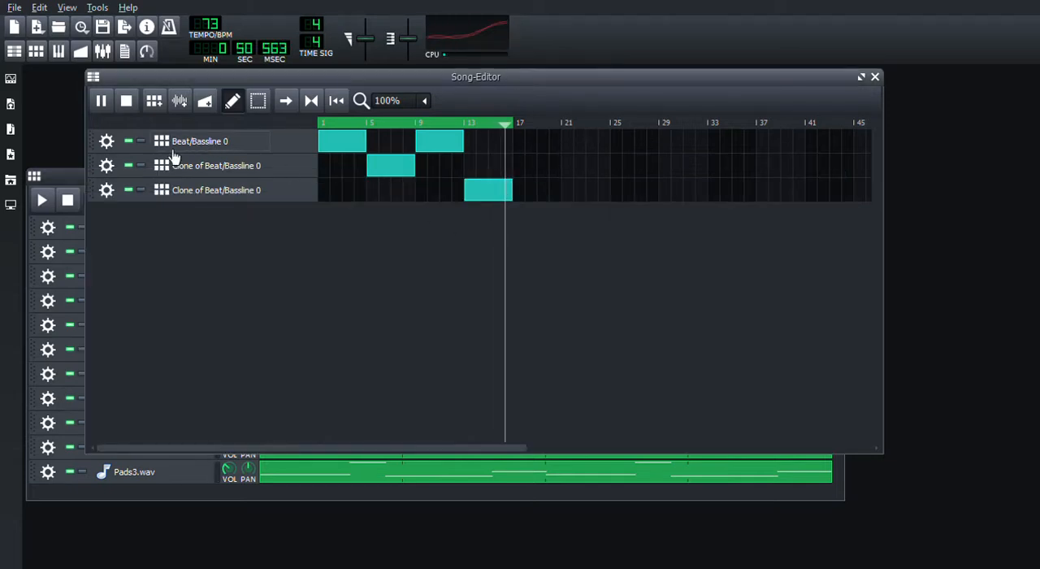
left_click(71, 180)
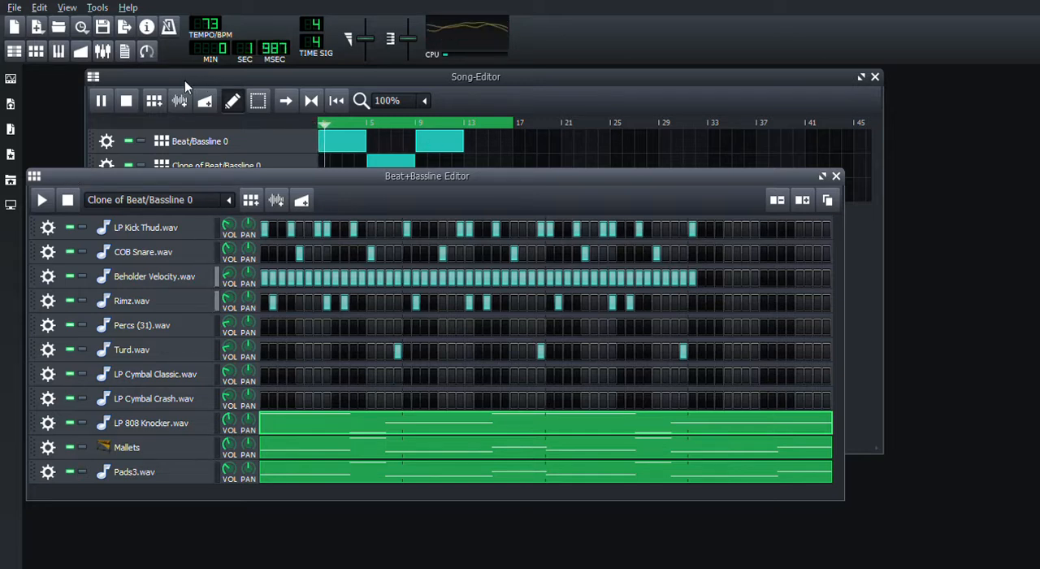
left_click(125, 106)
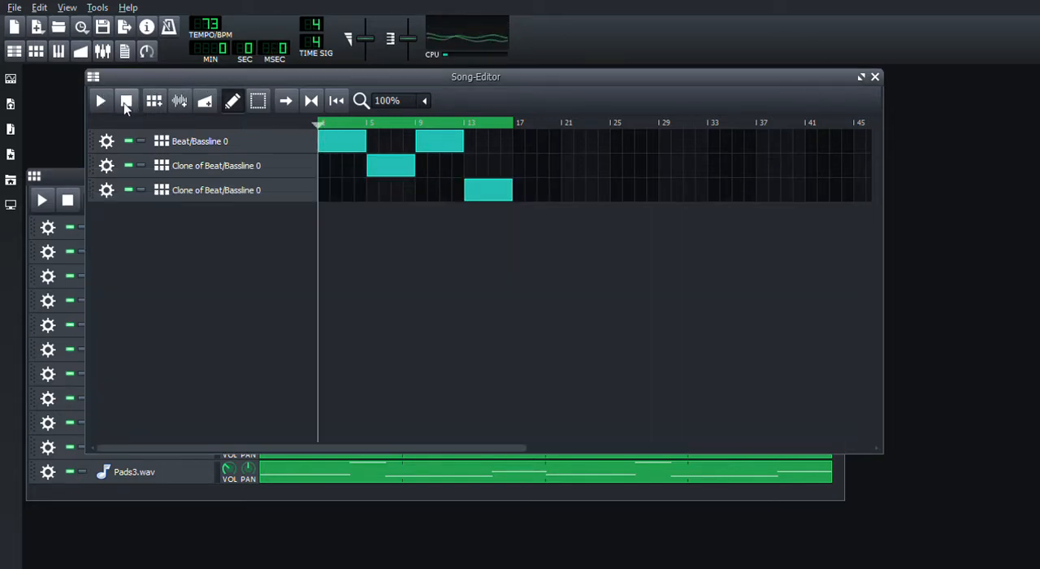